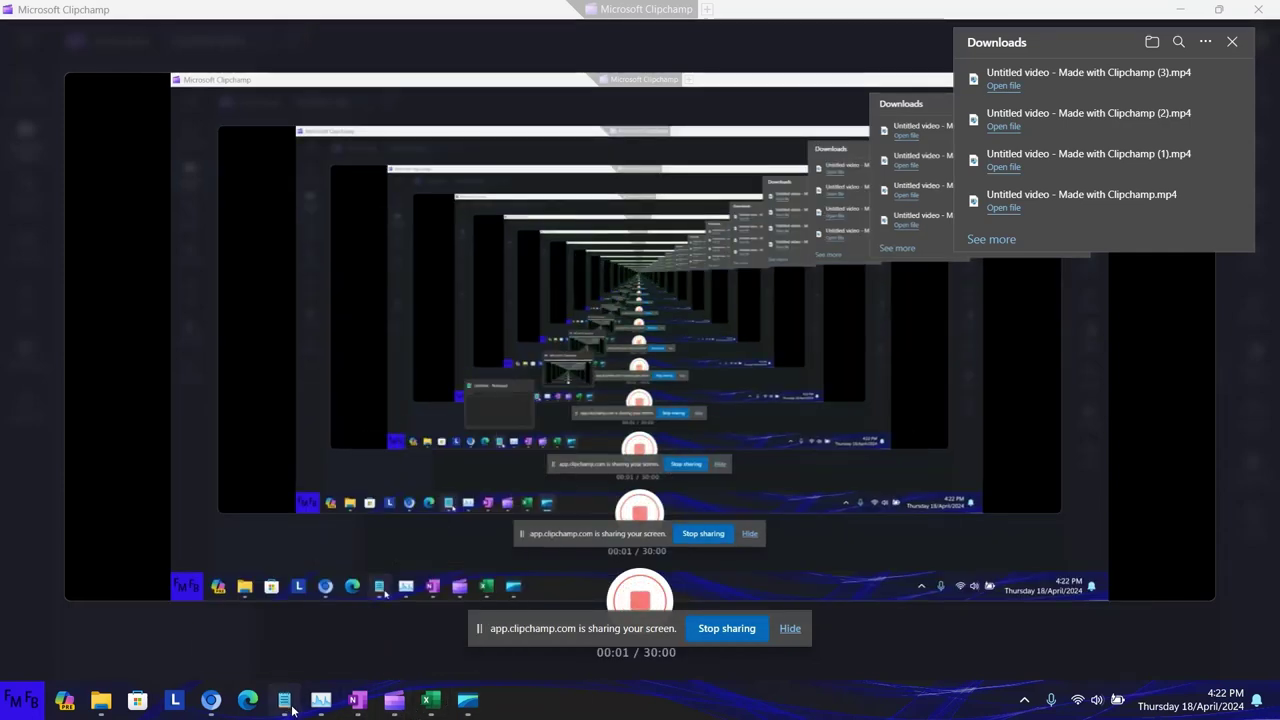
- Write an intro note saying the video converts all docx Word documents to PDF
left_click(284, 700)
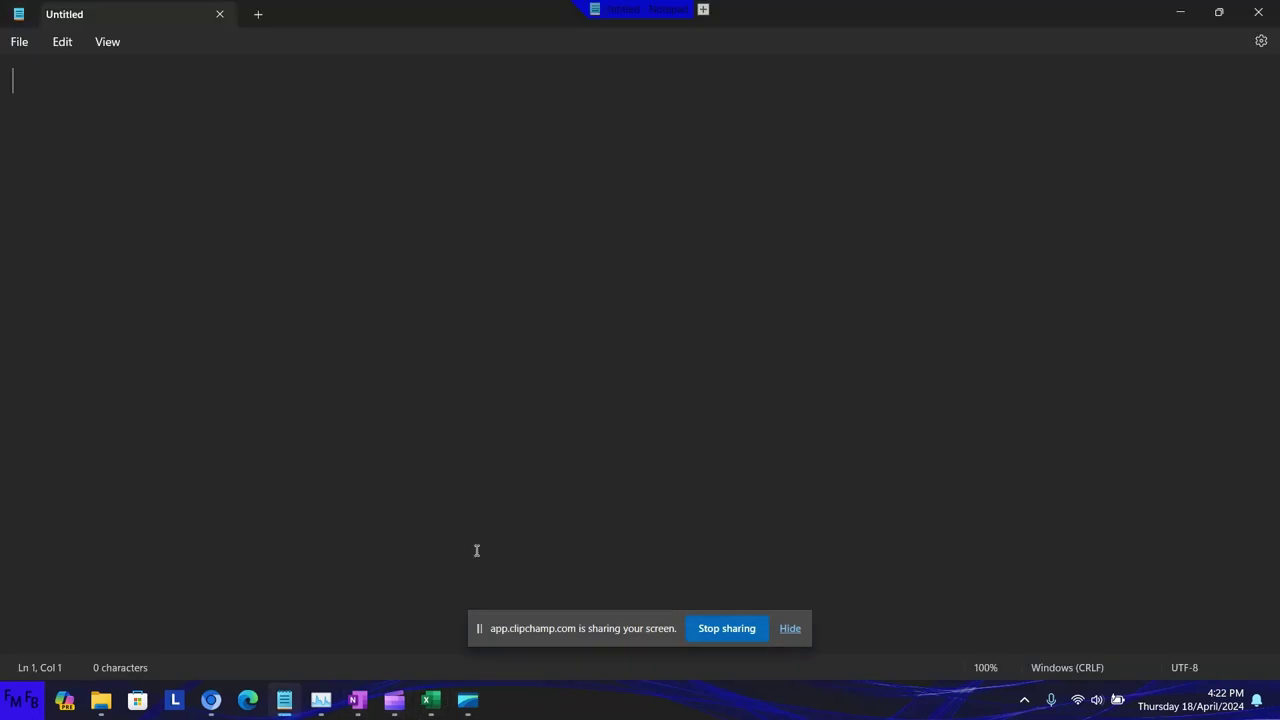
type("In thi")
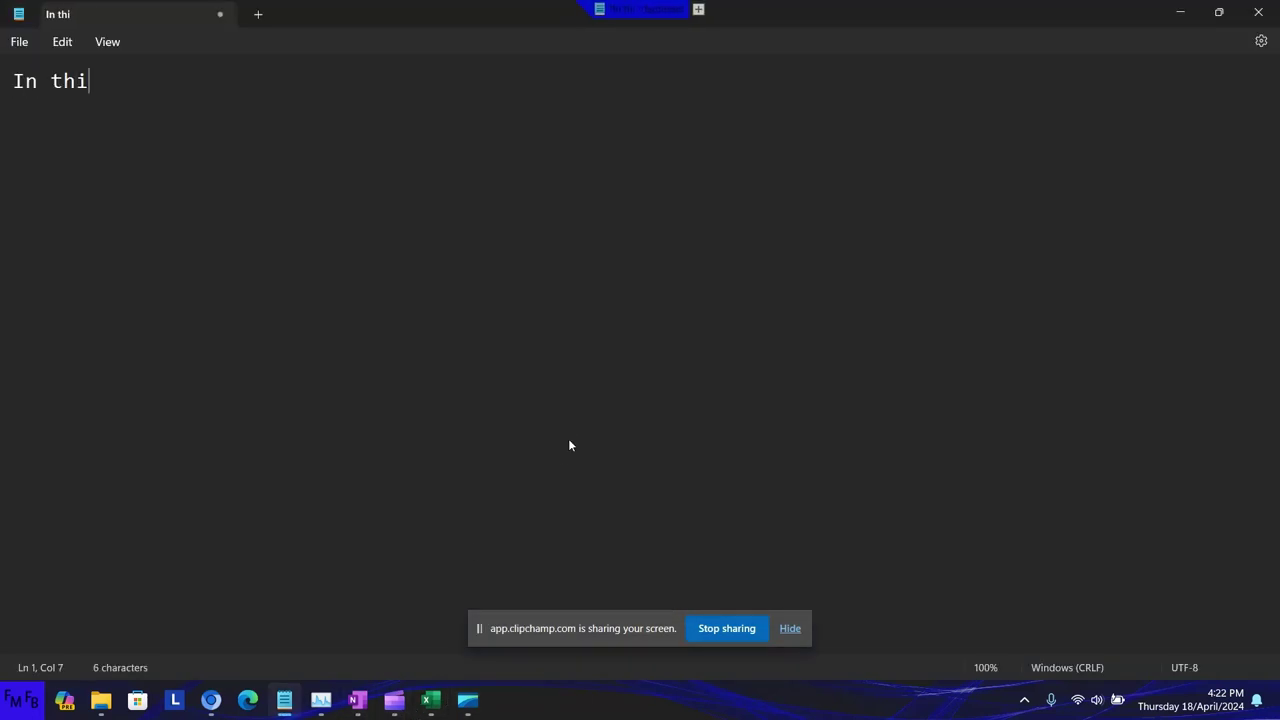
type("s video")
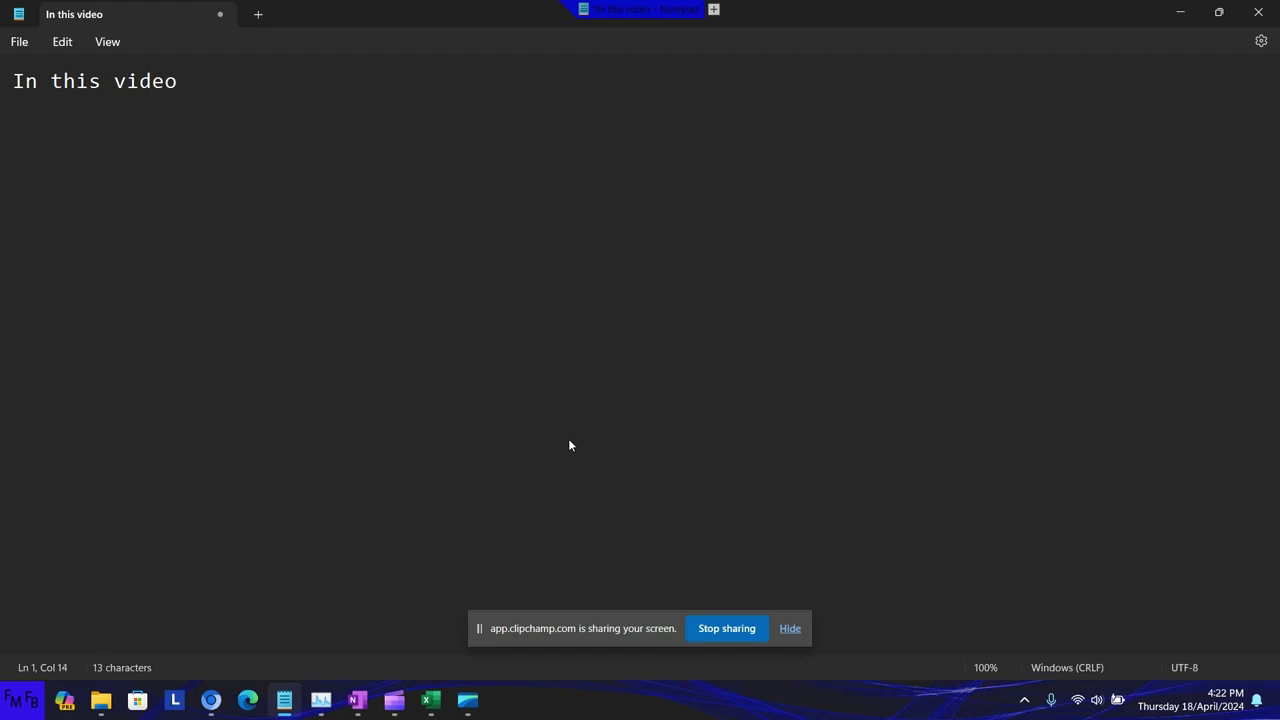
type(", I will s")
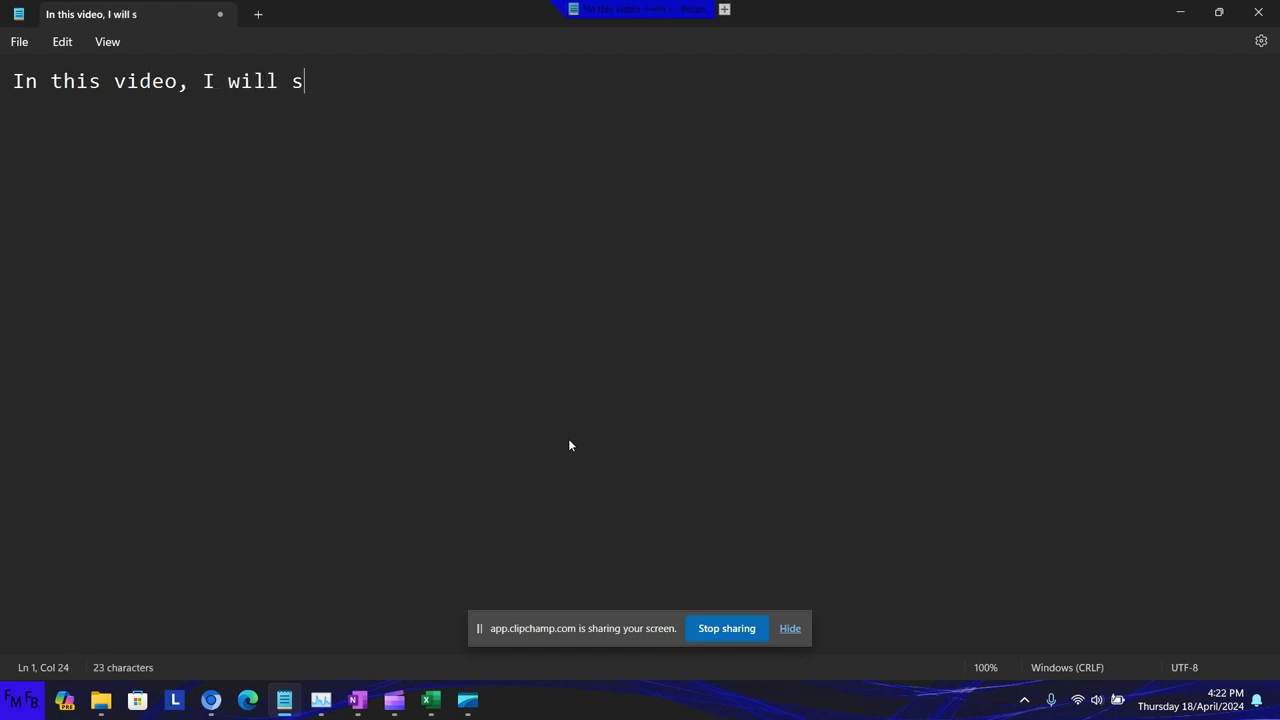
type("how you ho")
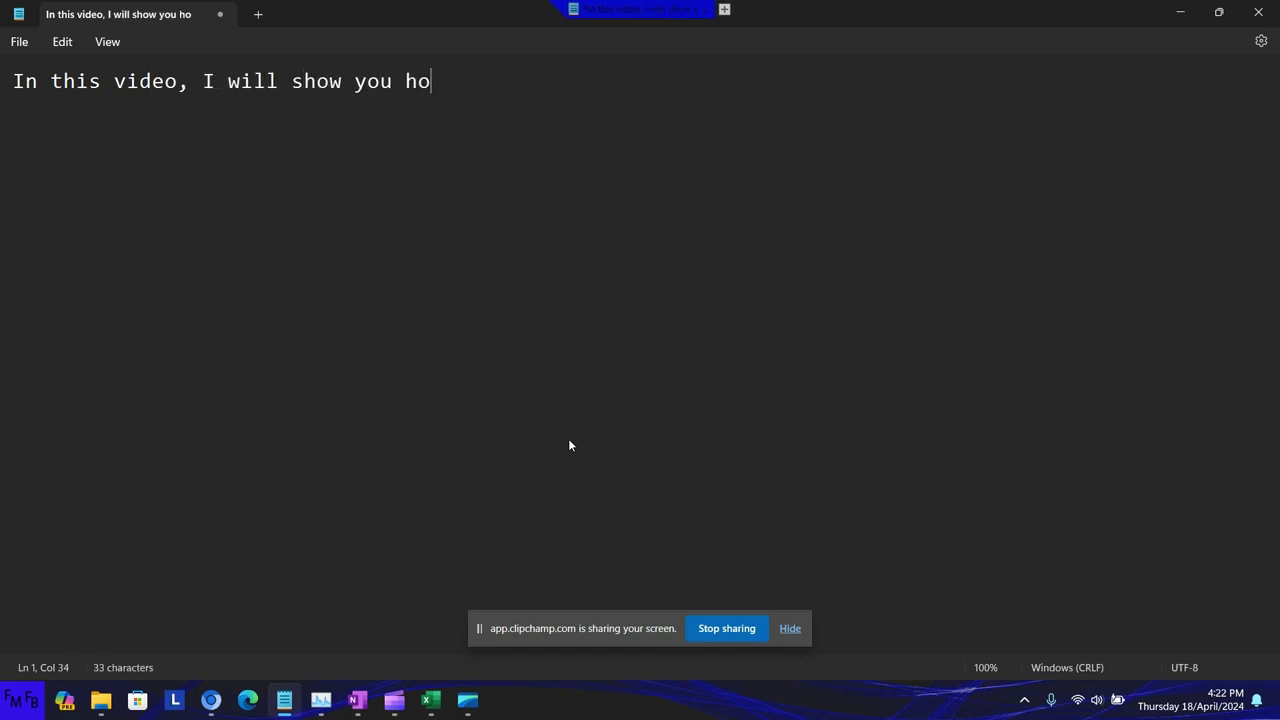
type("w t")
type("o conve")
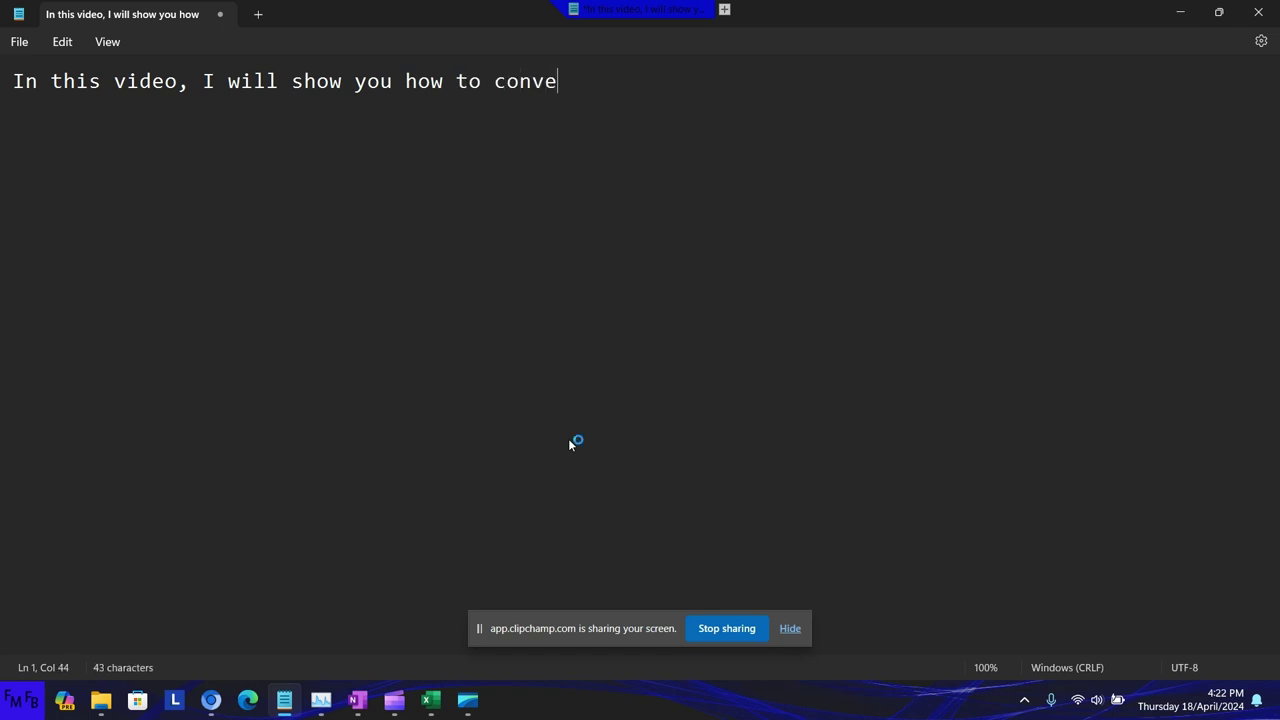
type("rt all the ")
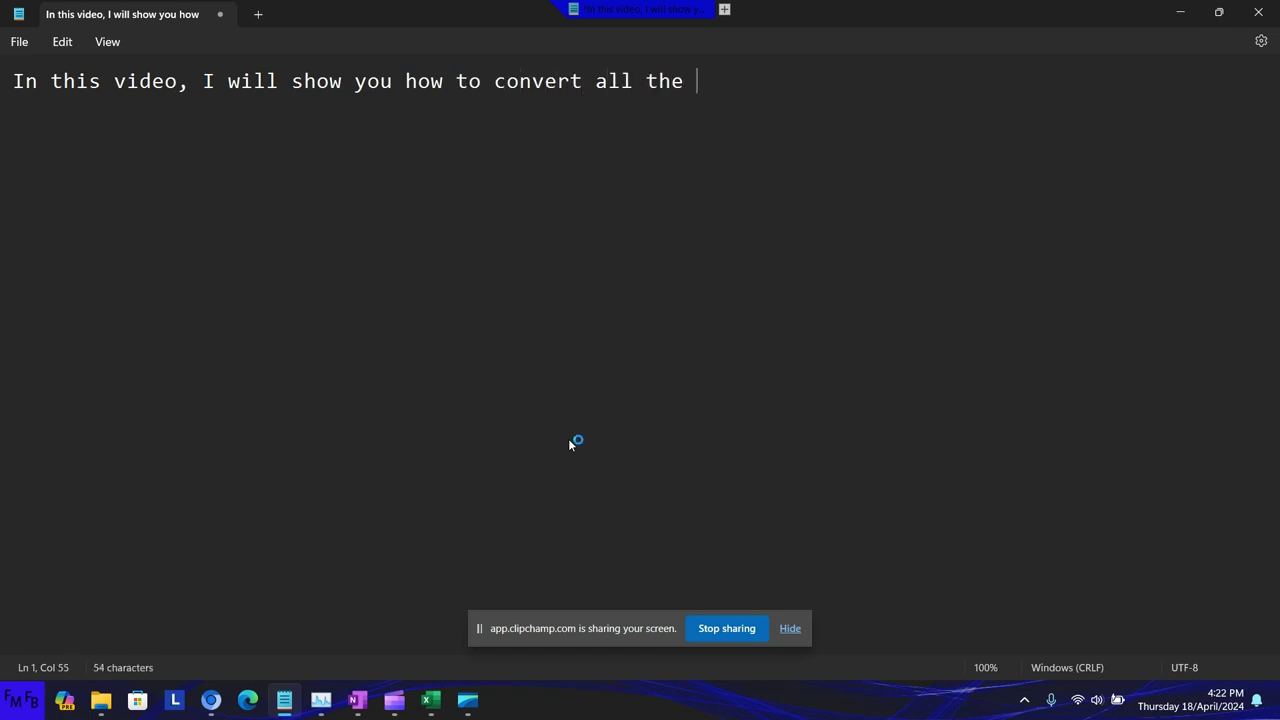
type("word")
type("documents")
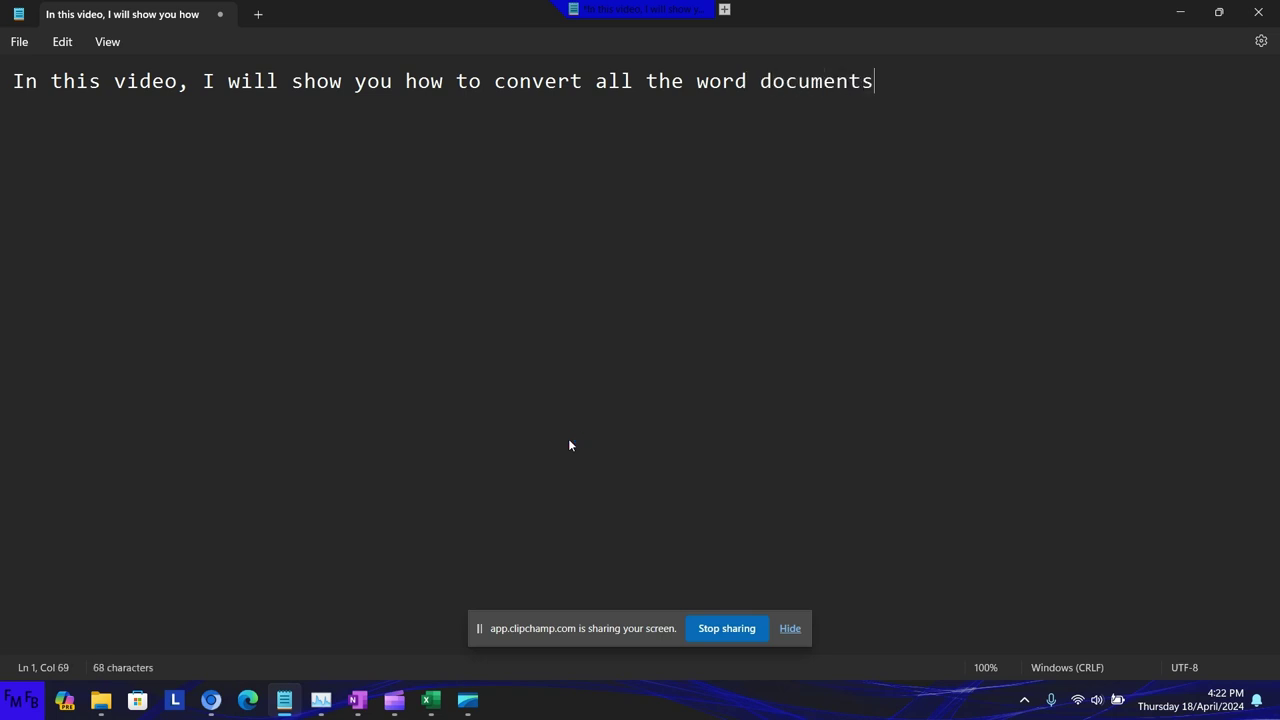
type(" with ")
type("docx")
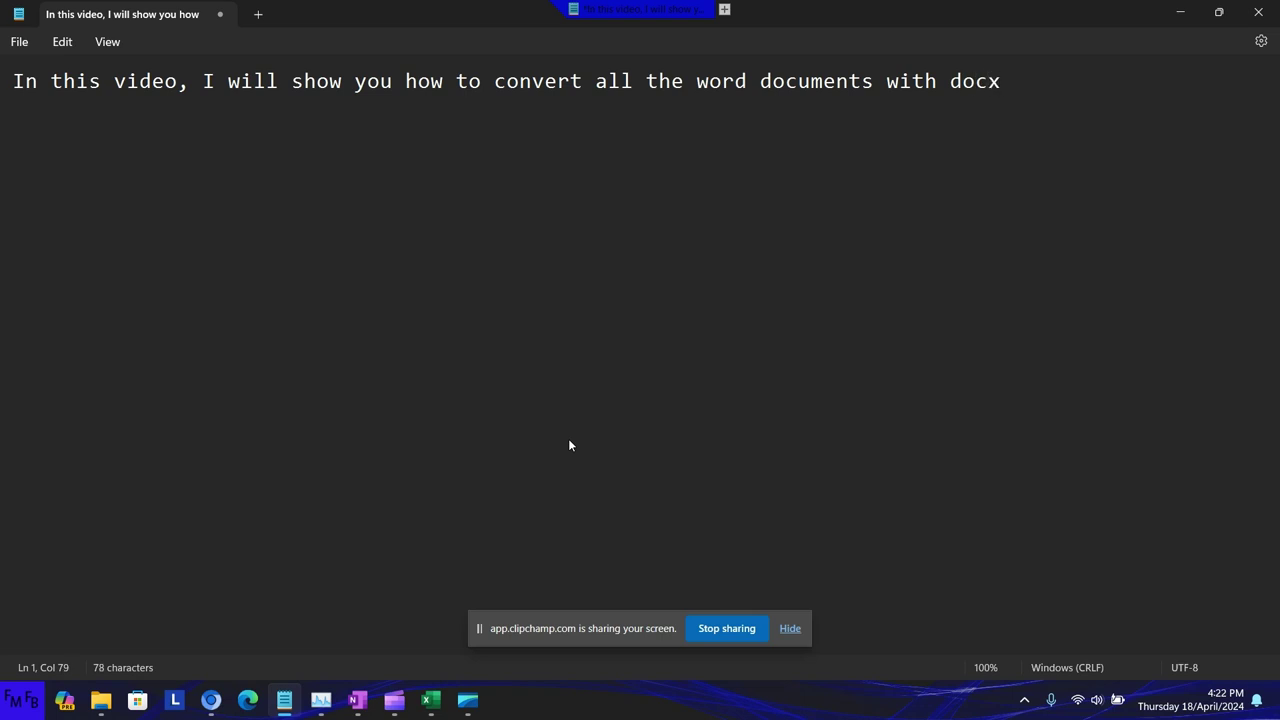
type(" extensi")
type("on to")
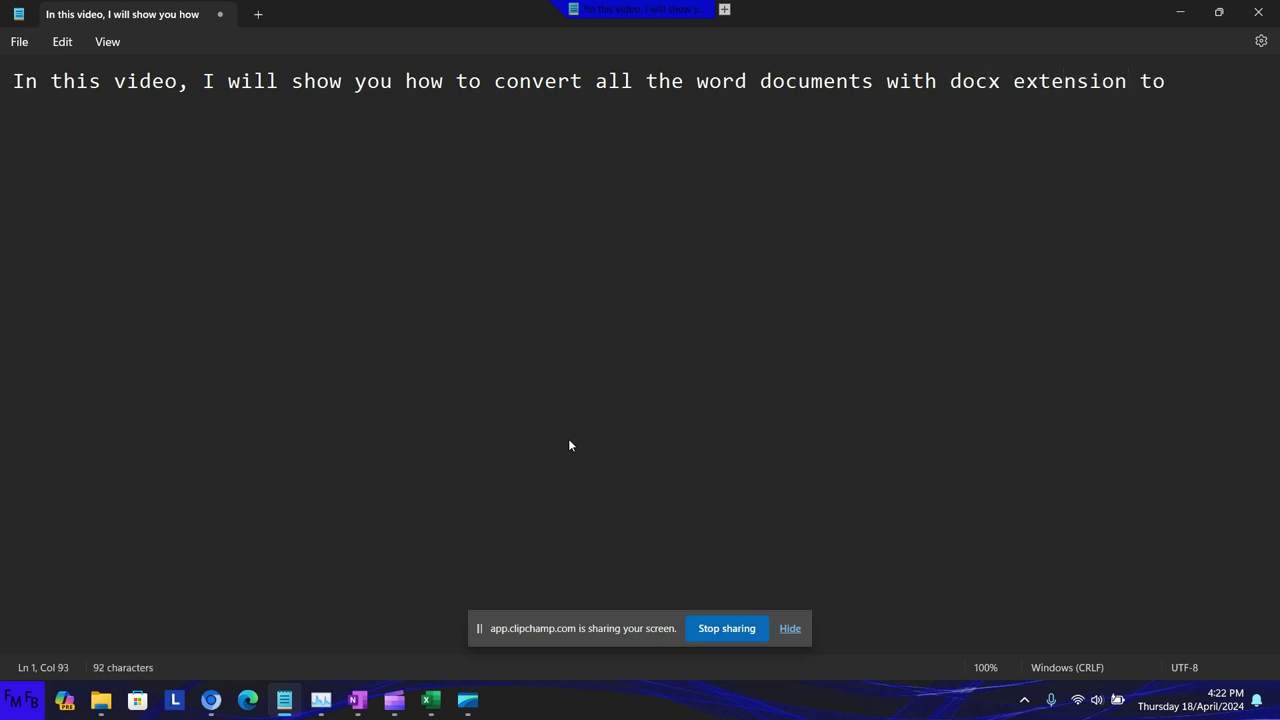
type("pdf")
type("he se")
key("BackSpace")
key("BackSpace")
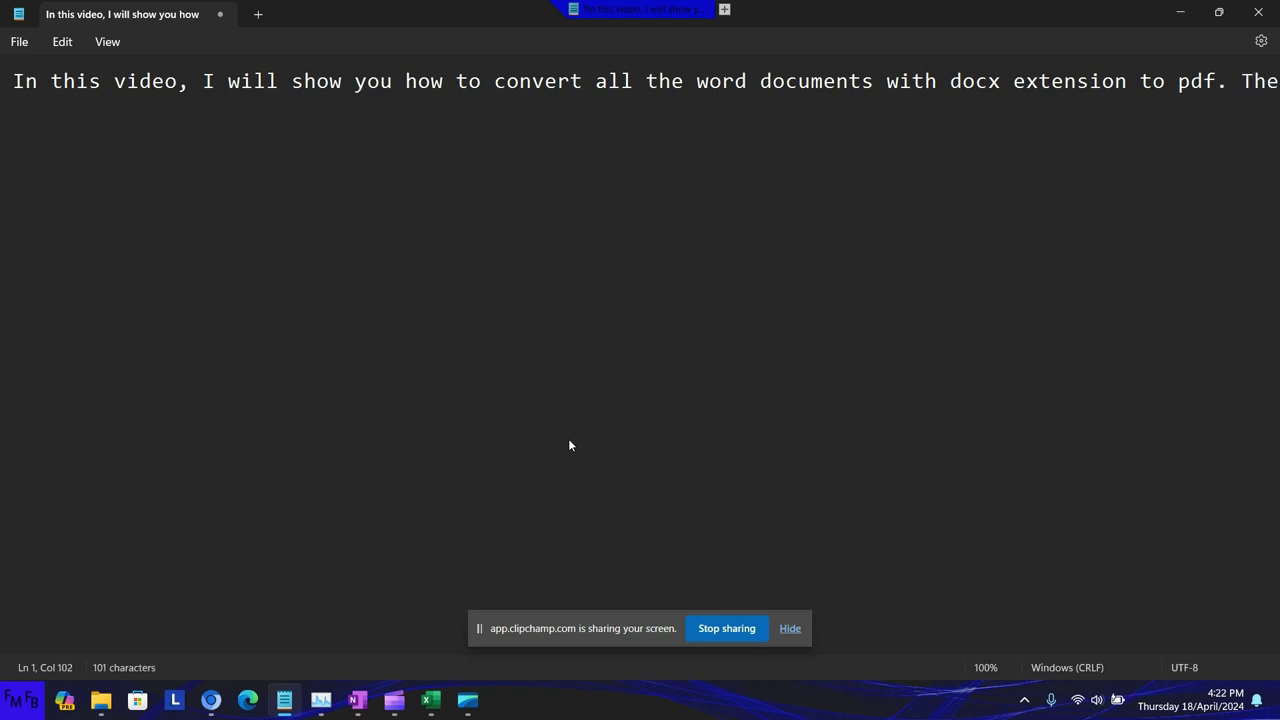
- Add the same-folder requirement sentence and the Spanish line ending 'deben de estar en un folder.'
type("se do")
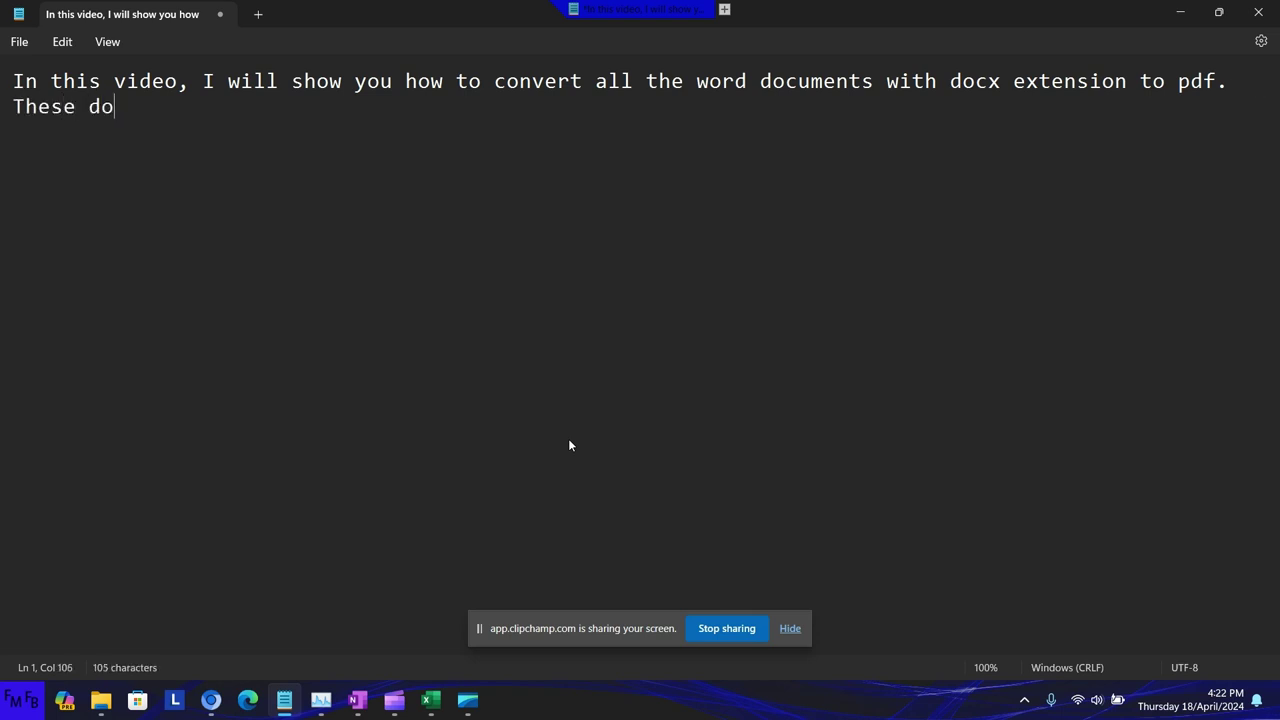
type("cuments")
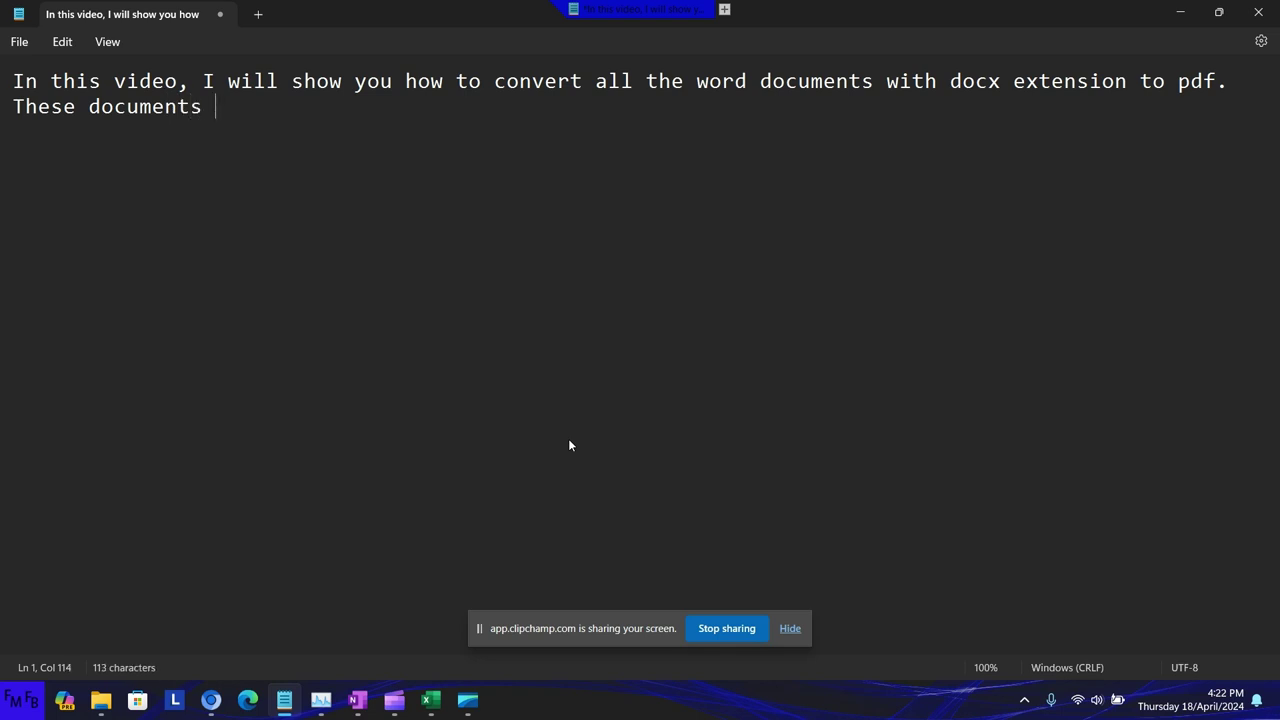
type("need ")
type("to be i na ")
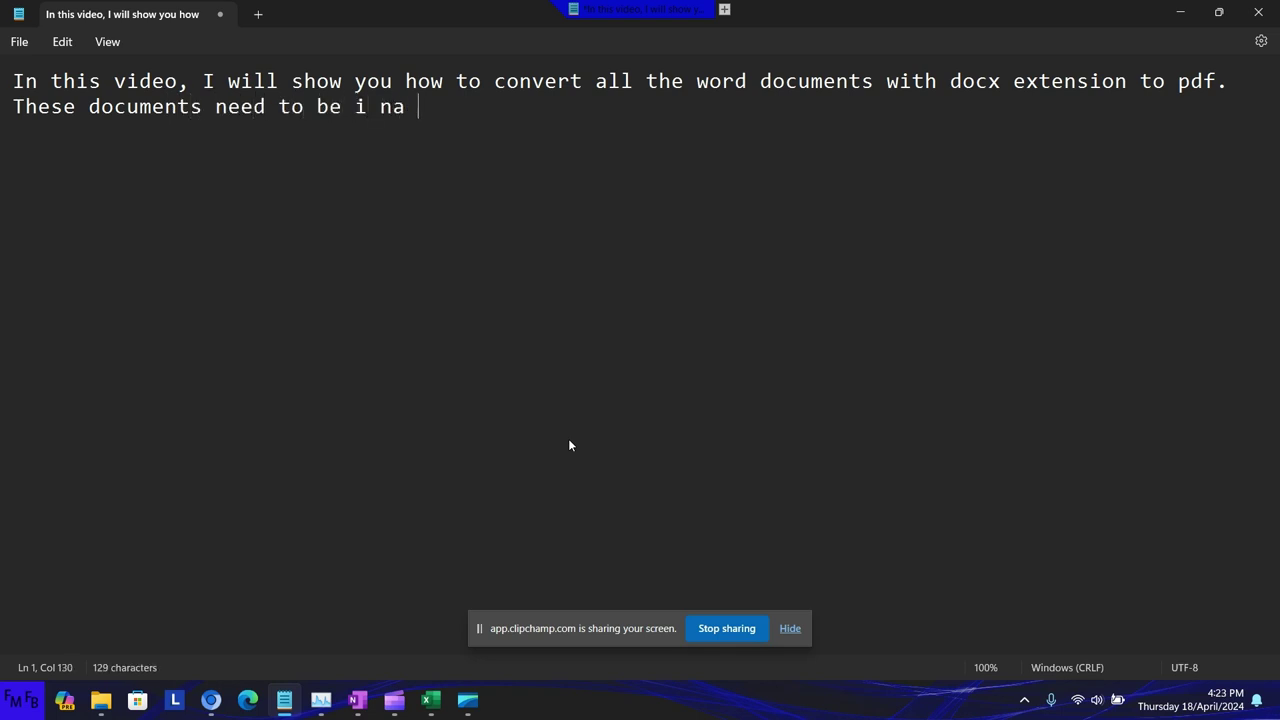
type("folder, in")
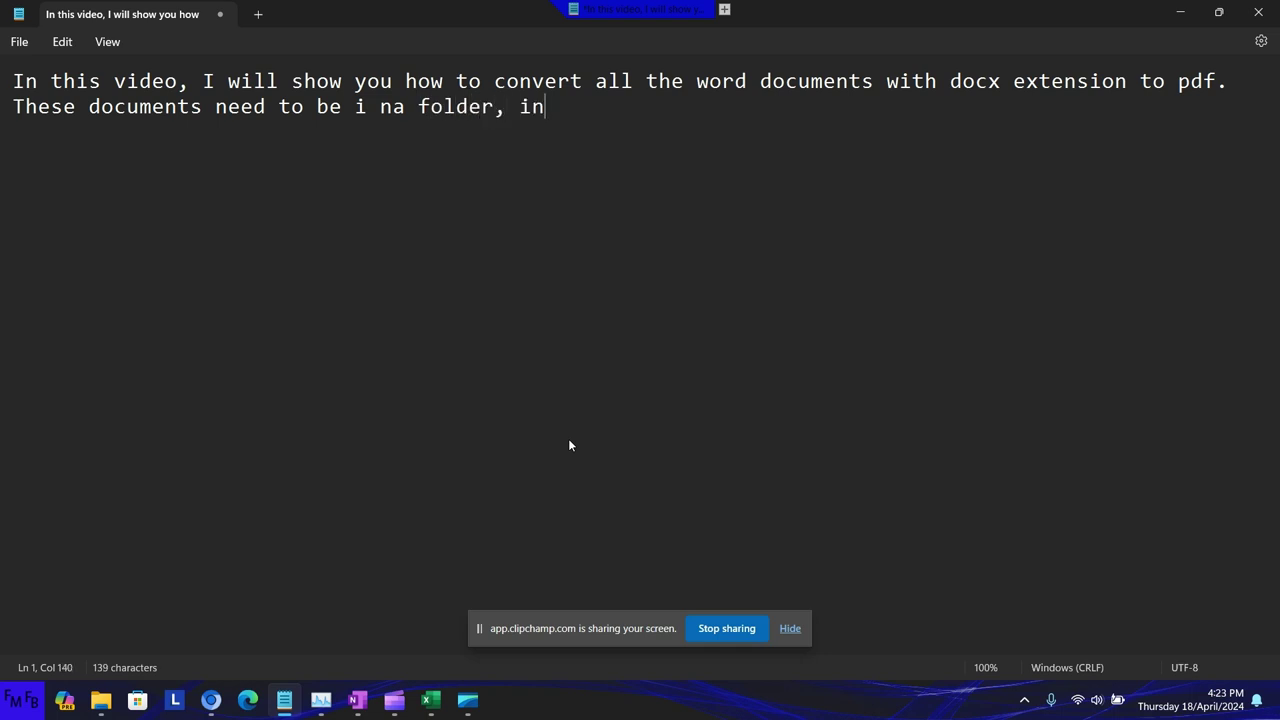
type(" order fo")
type("r the con")
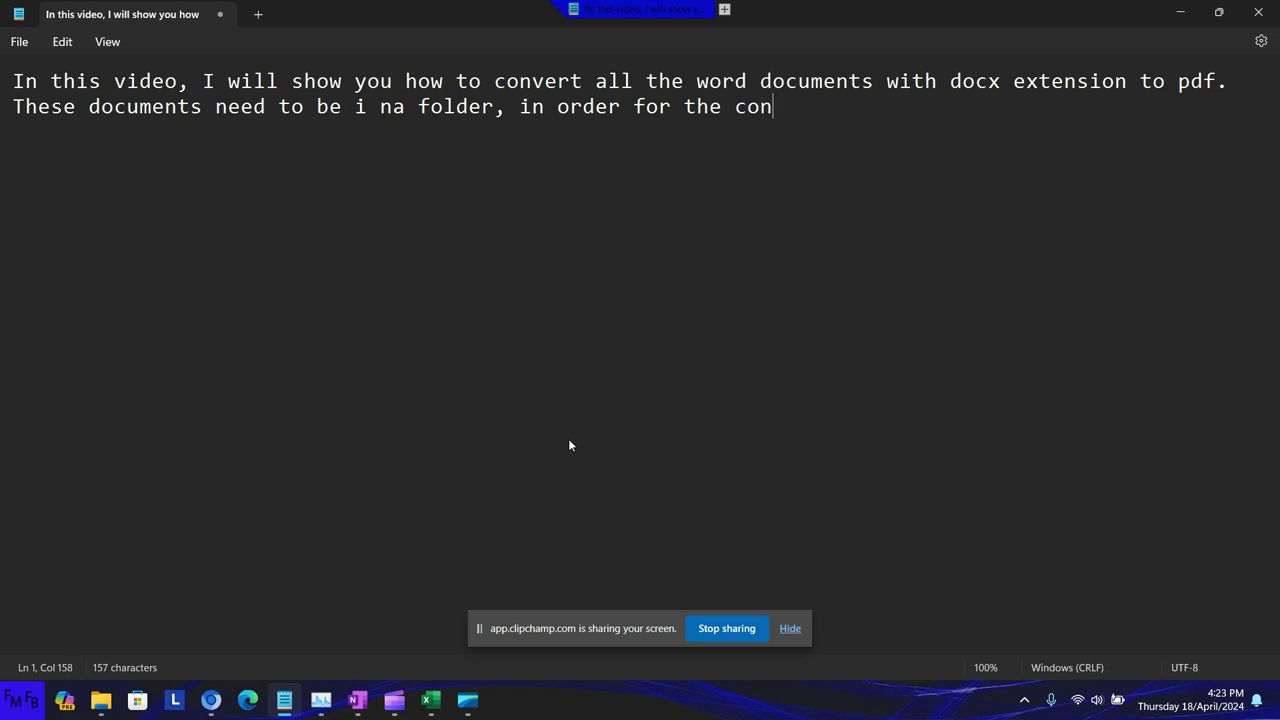
type("version to w")
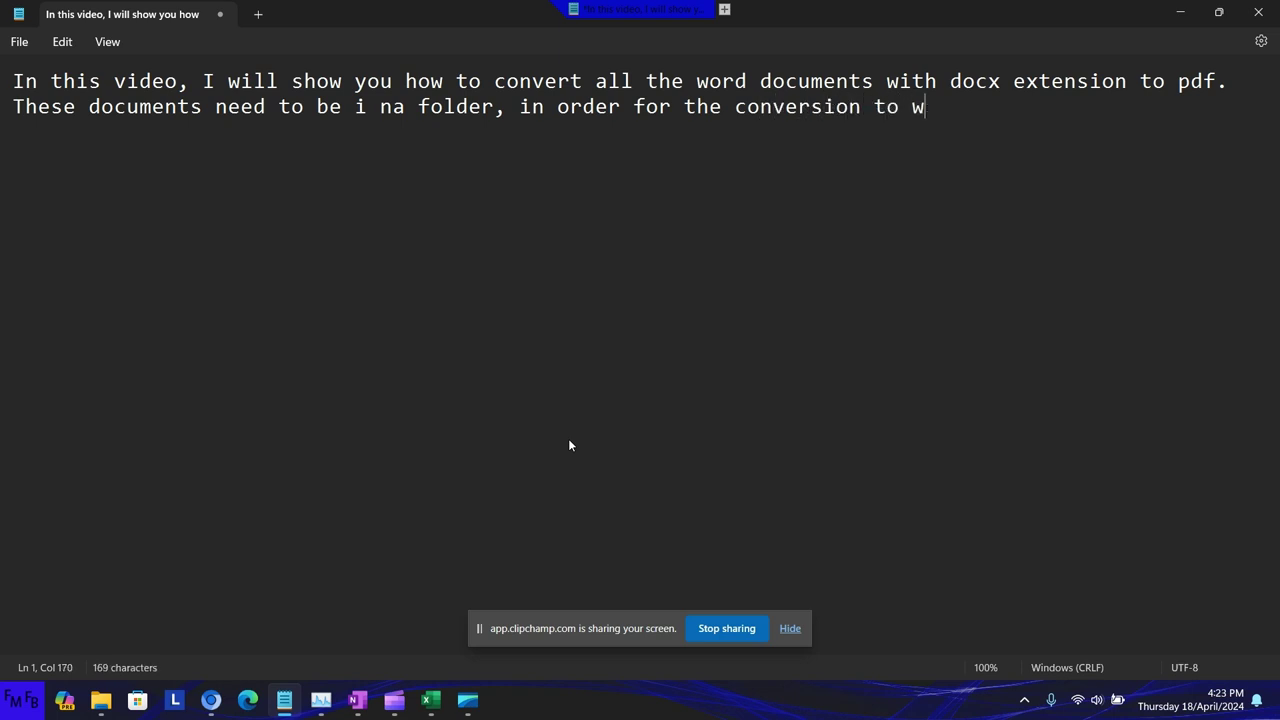
type("ork")
type("./")
type("En este ")
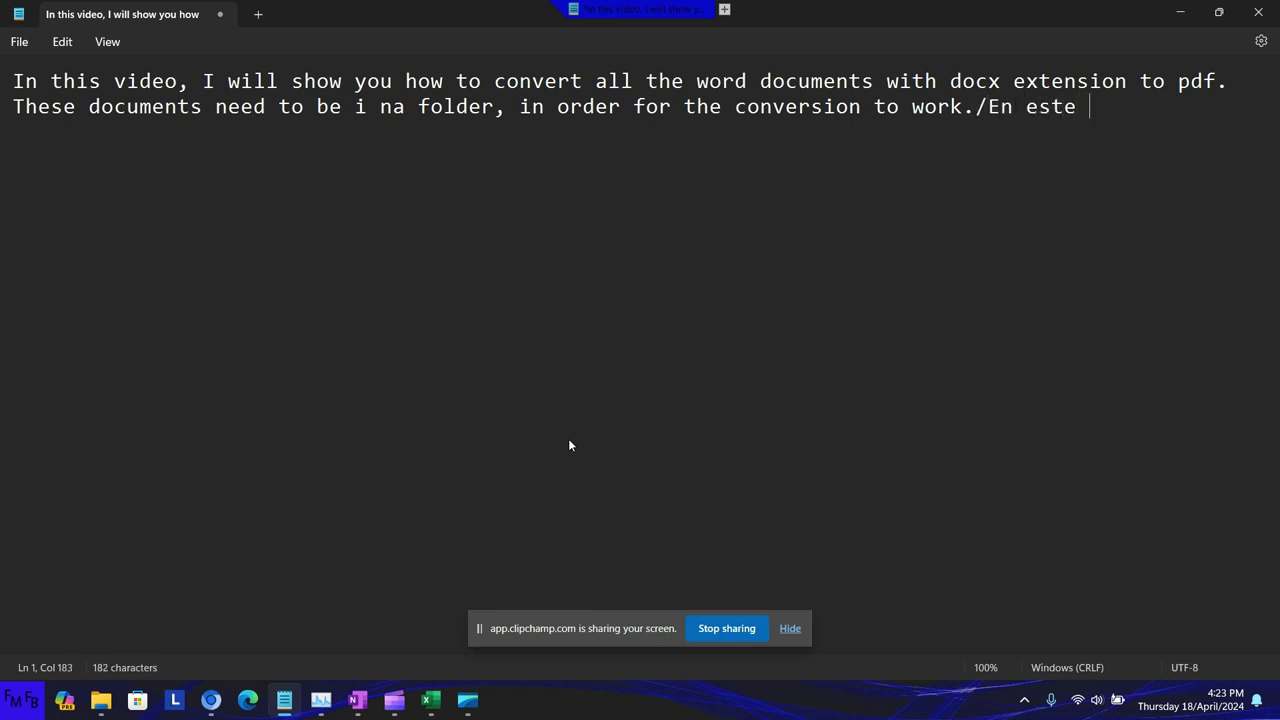
type("video")
type("y")
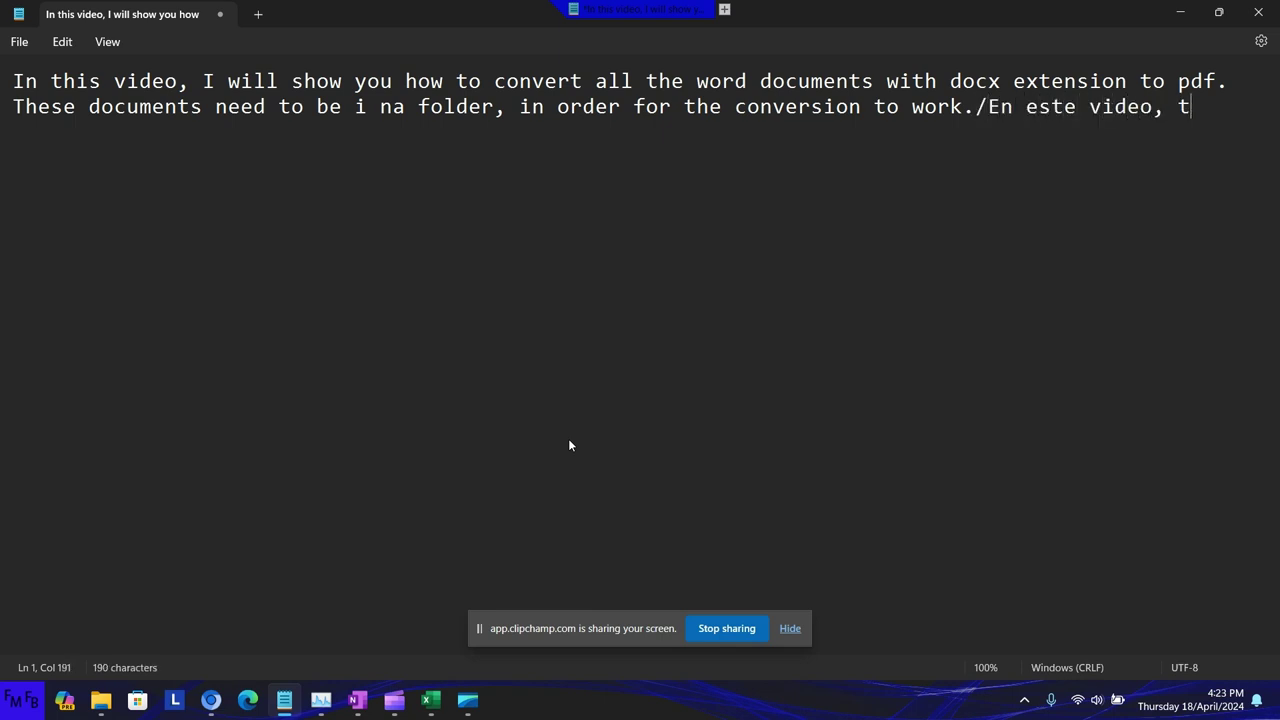
type("o les mos")
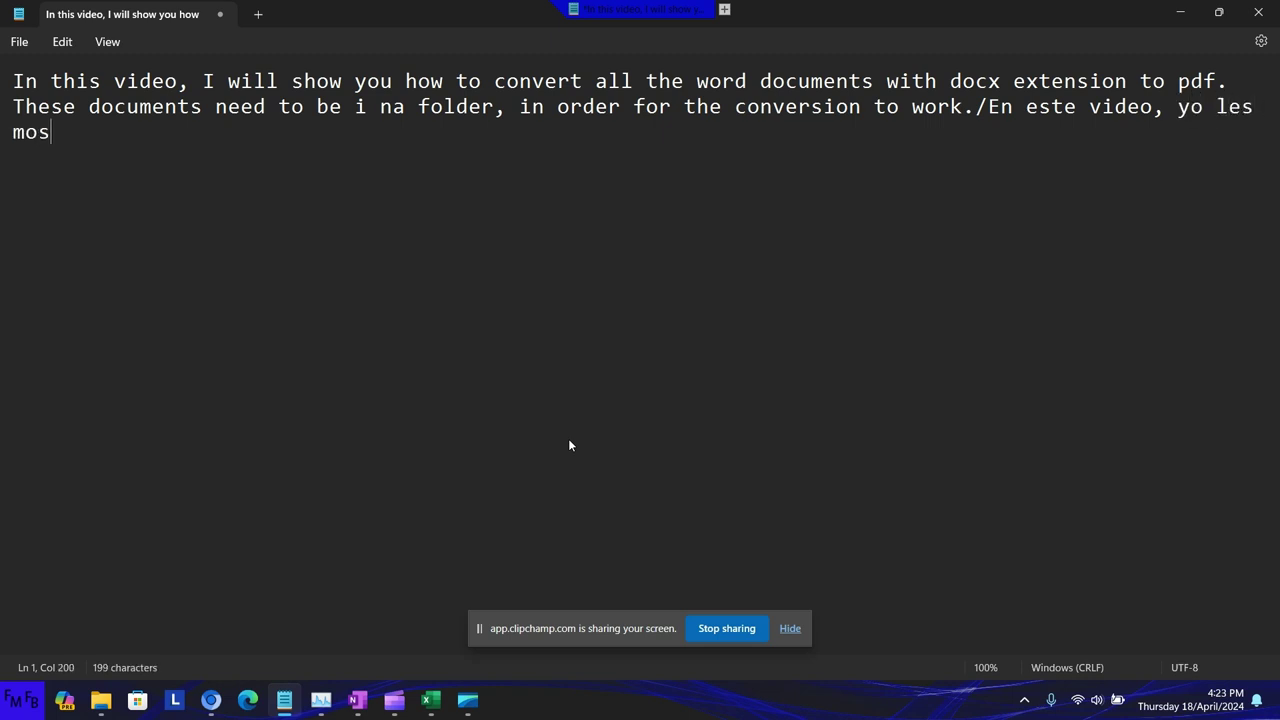
type("traró")
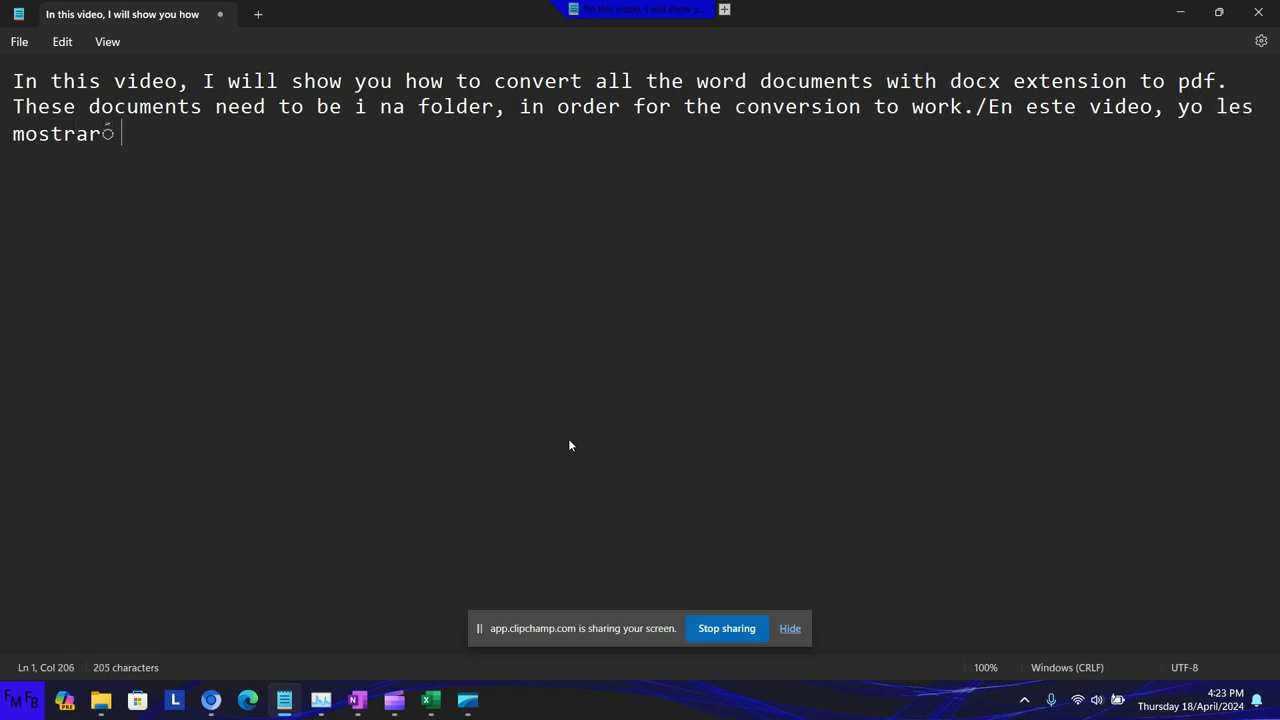
type(" como conver")
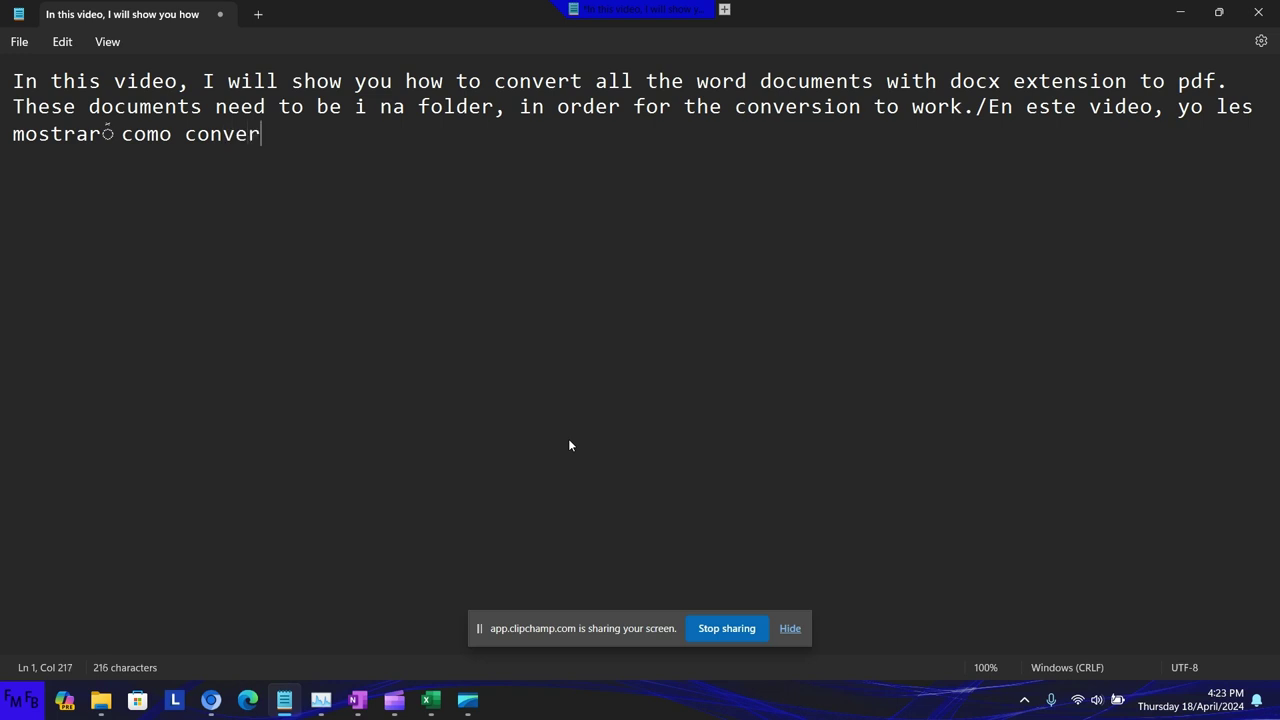
type("tir va")
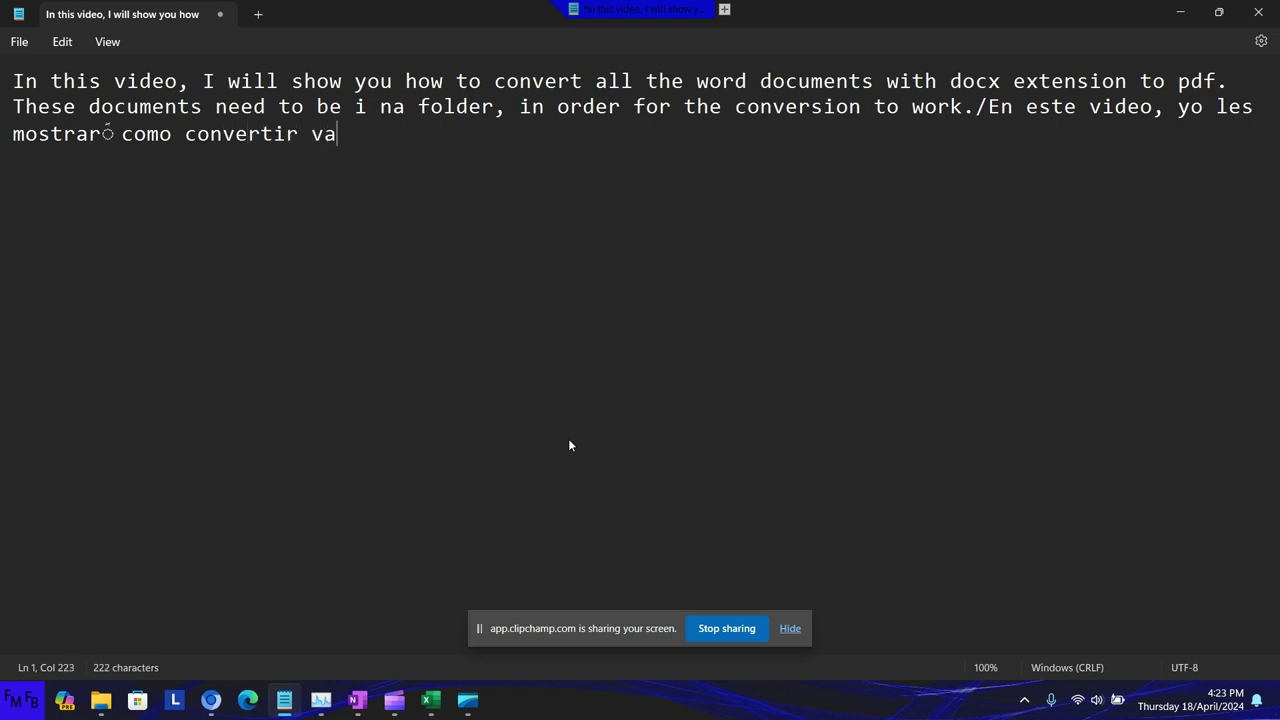
type("riso doc")
type("umentos de ")
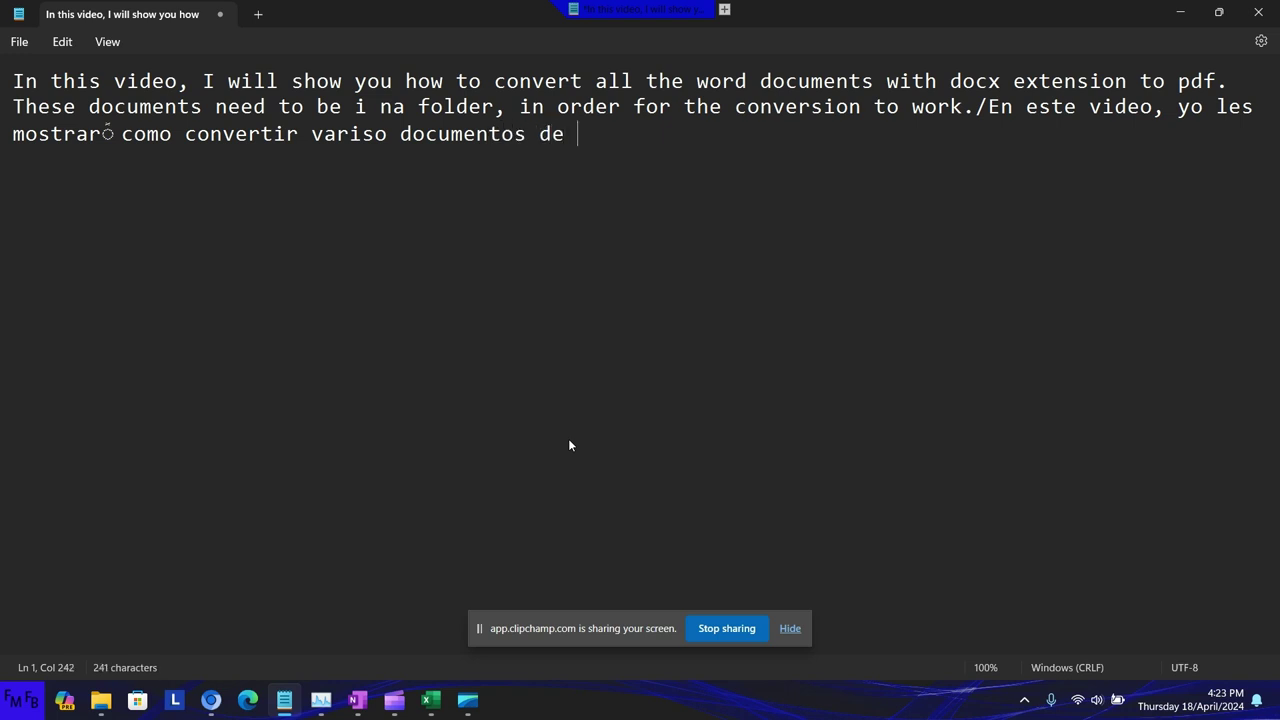
type("word ")
type("con ")
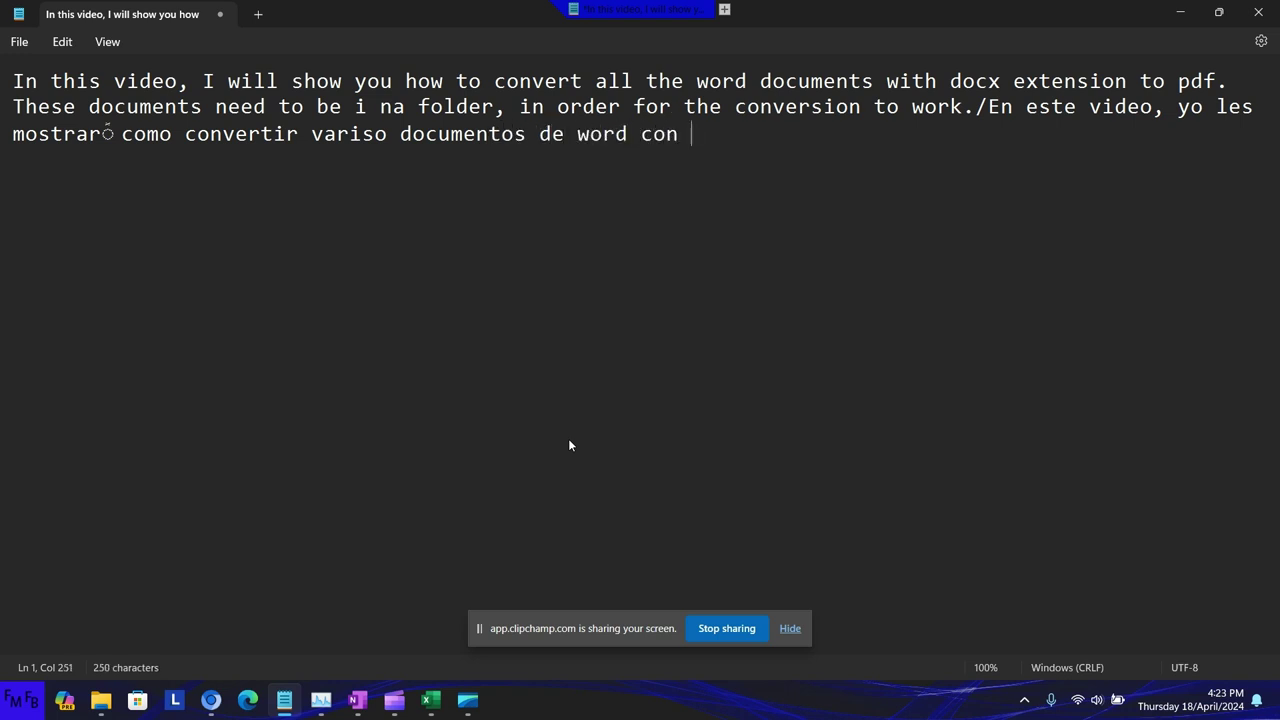
type("extensi")
type("ó docx")
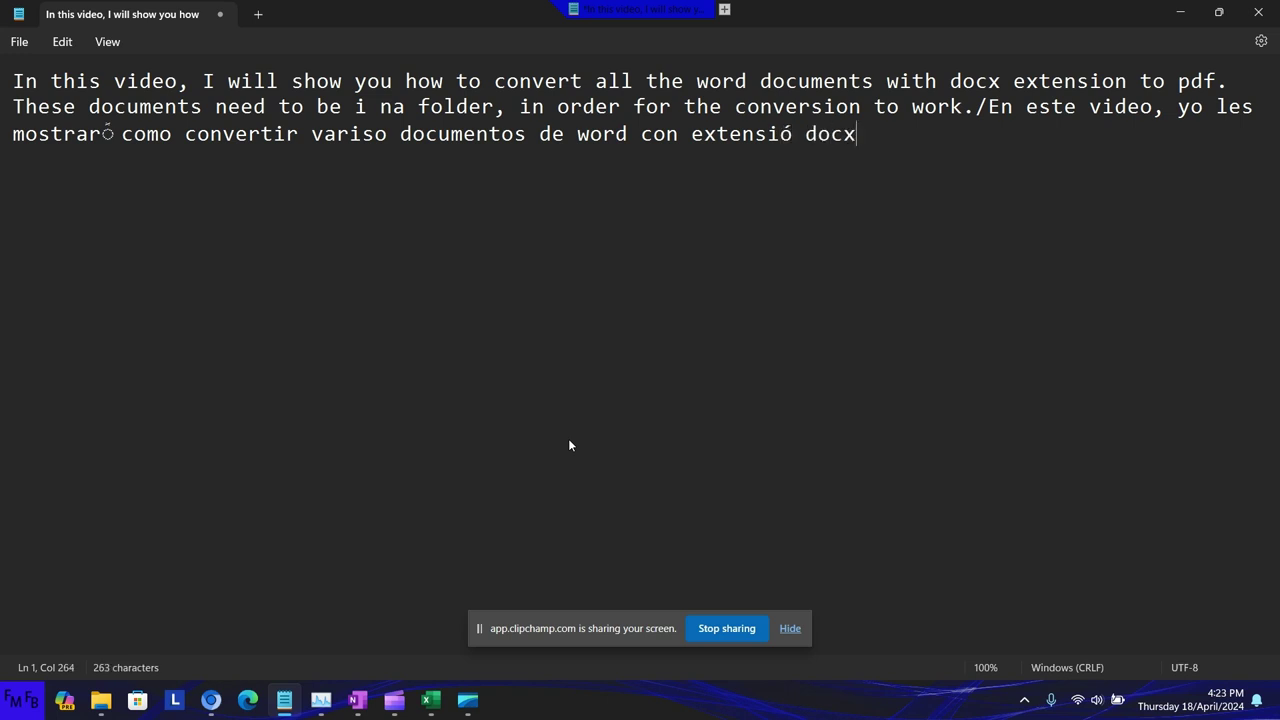
type(" apdf")
type(". Tod")
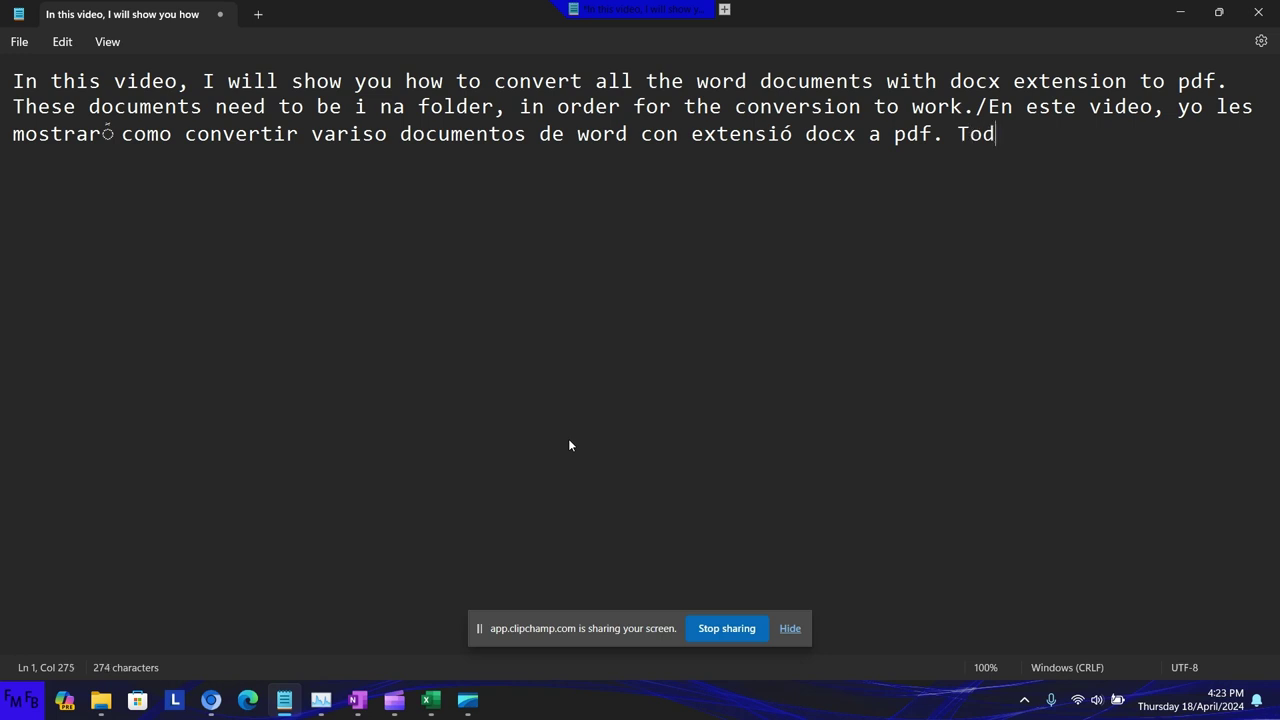
type("os es")
type("tos d")
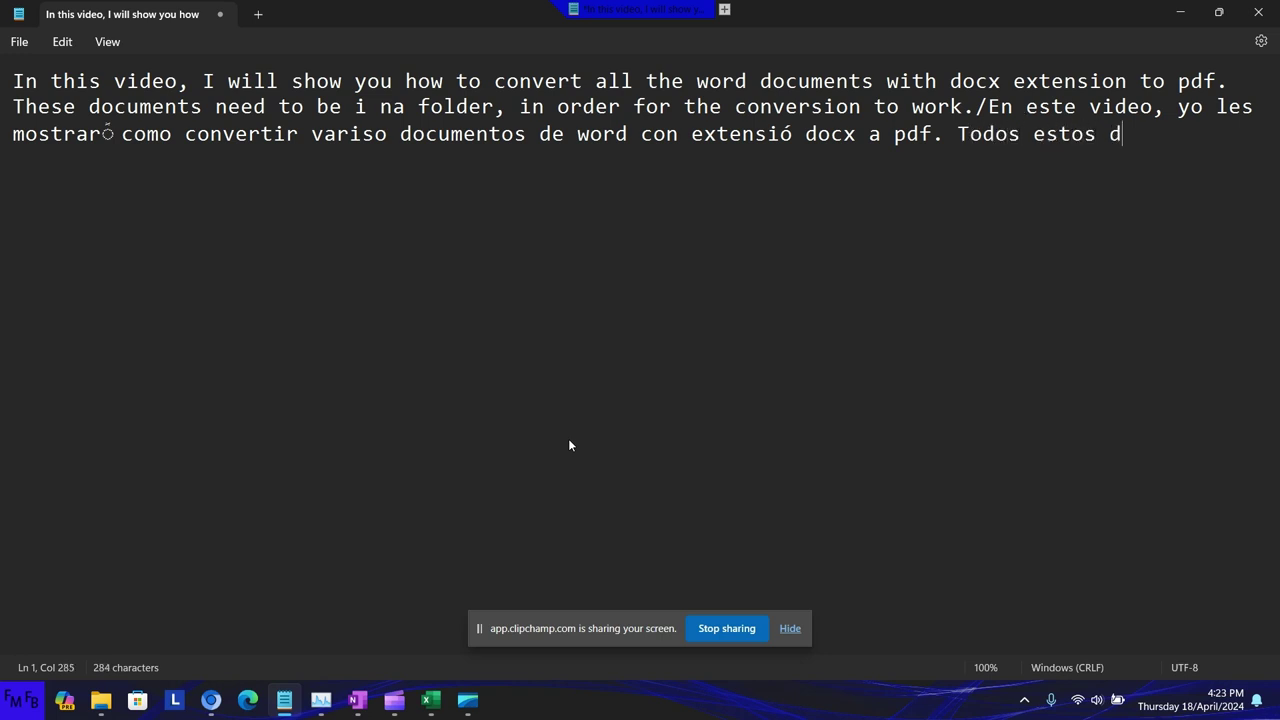
type("ocumentos")
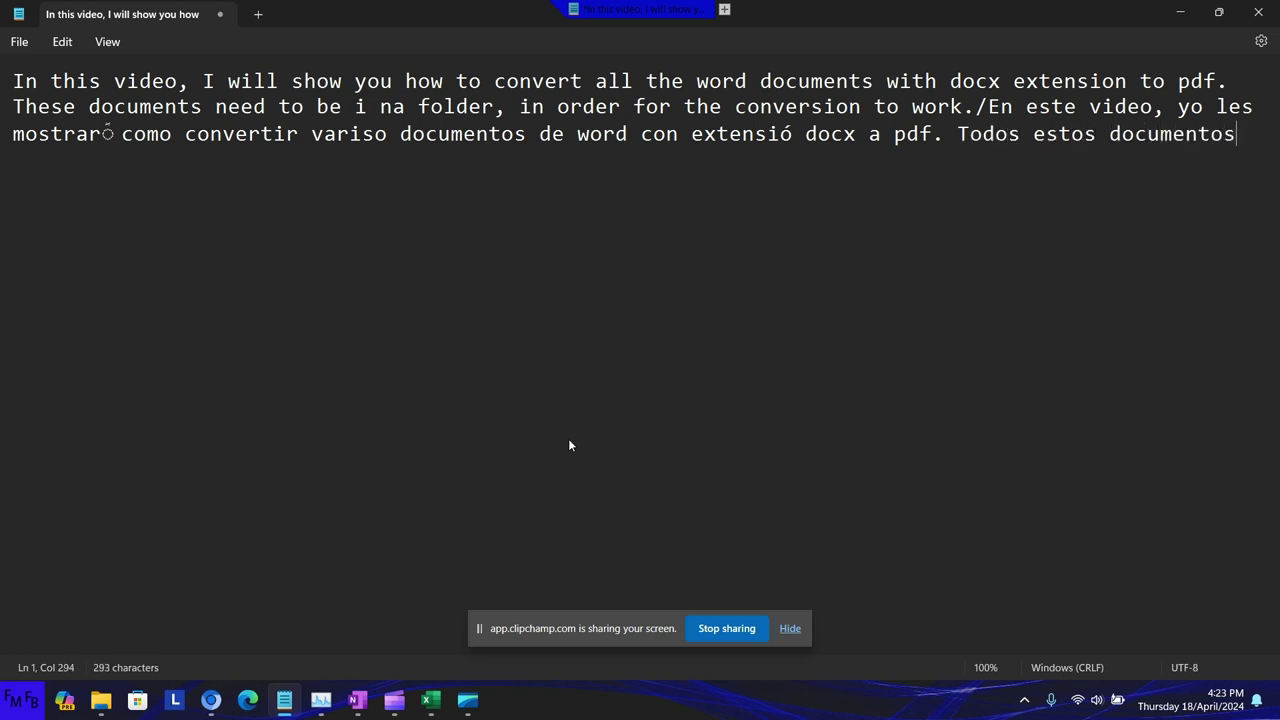
type(" debe m")
key("BackSpace")
key("BackSpace")
type("n")
type(" de estar en ")
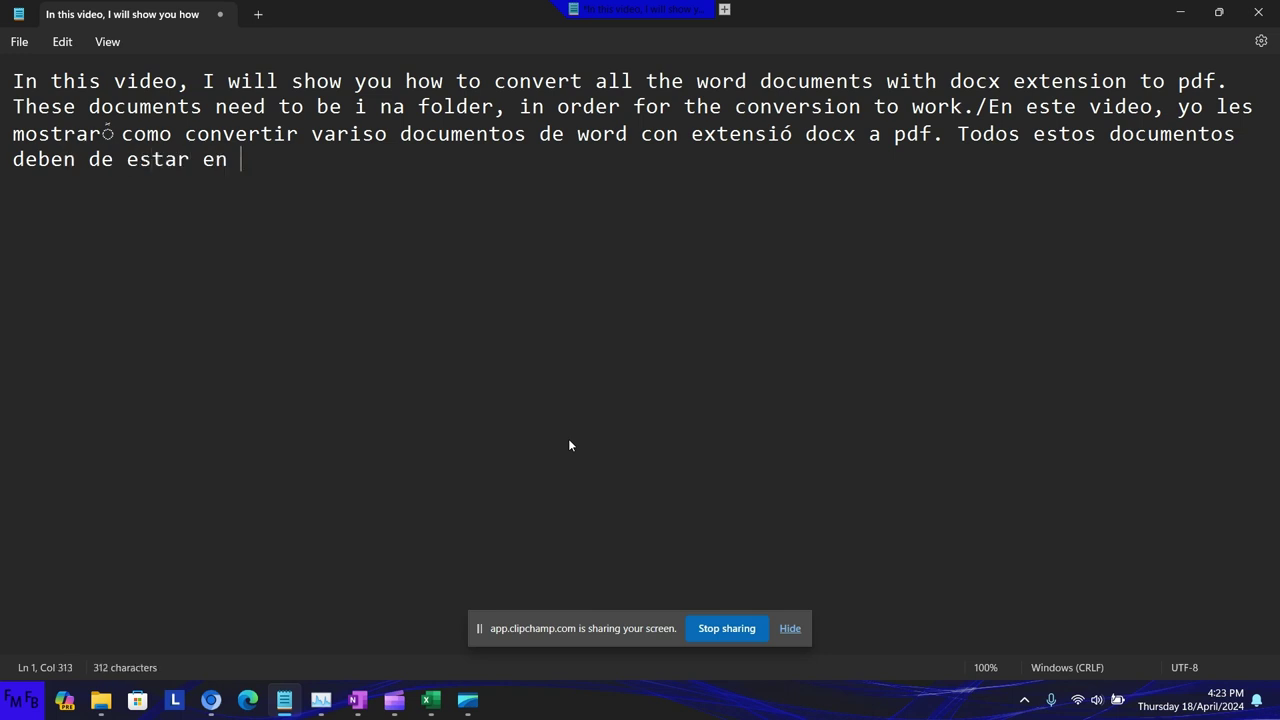
type("un fold")
type("er.")
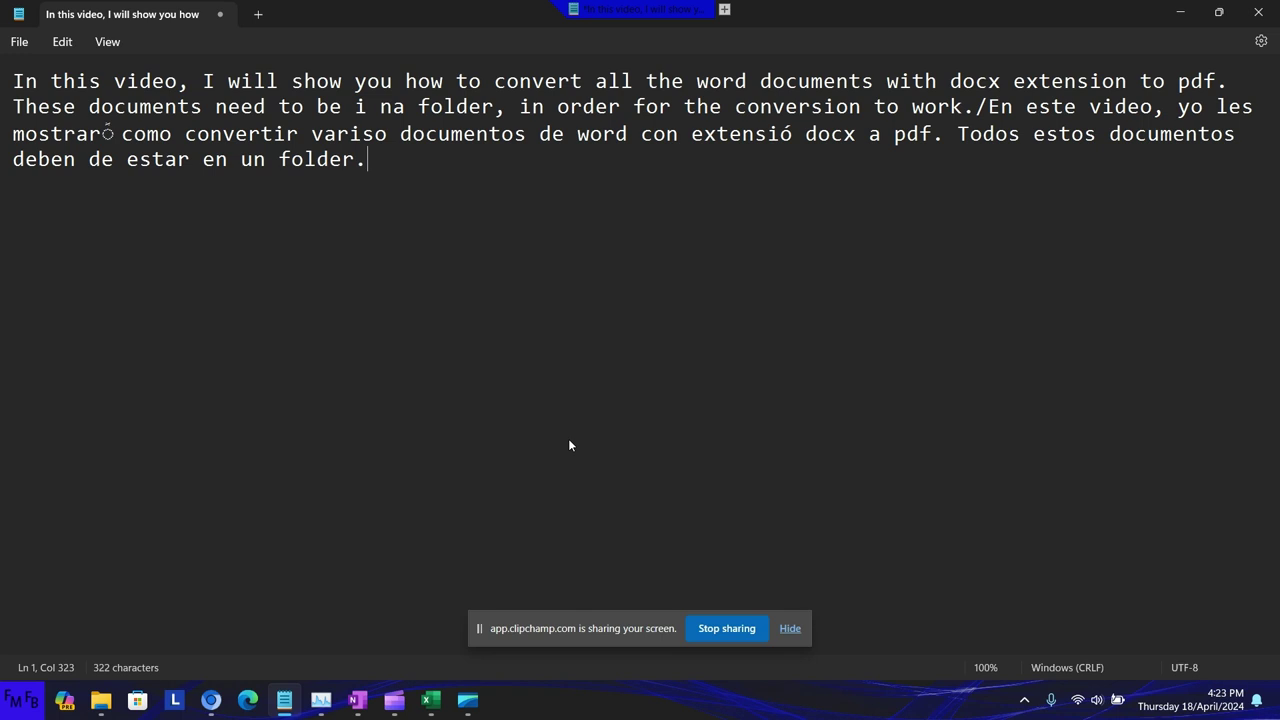
- Create a new blank Word document named prueba in the DOCX folder
left_click(92, 710)
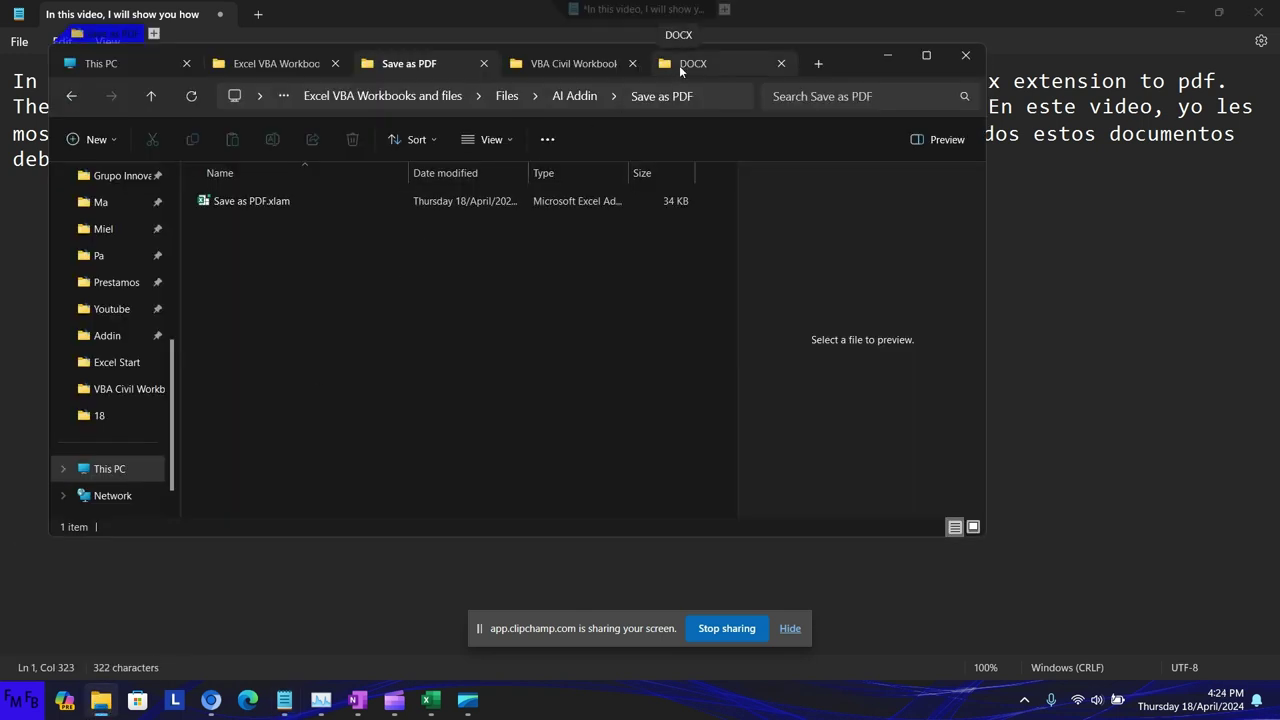
left_click(685, 63)
right_click(366, 297)
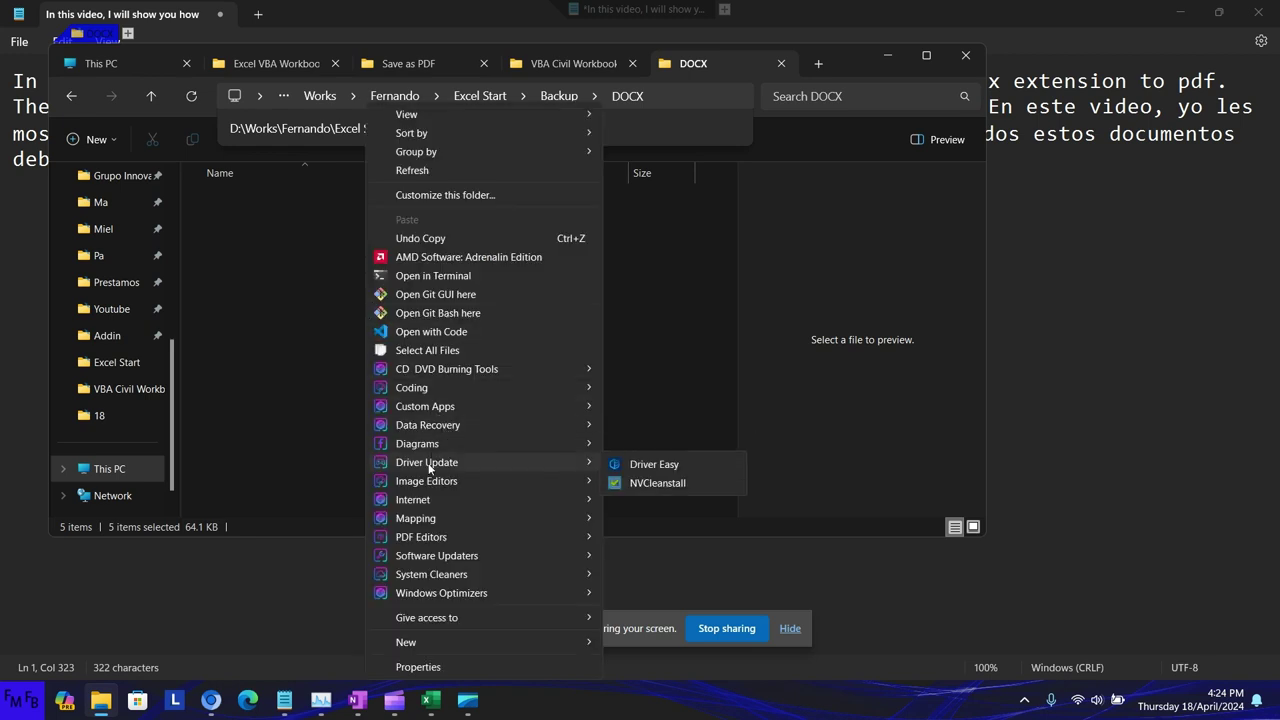
mouse_move(432, 637)
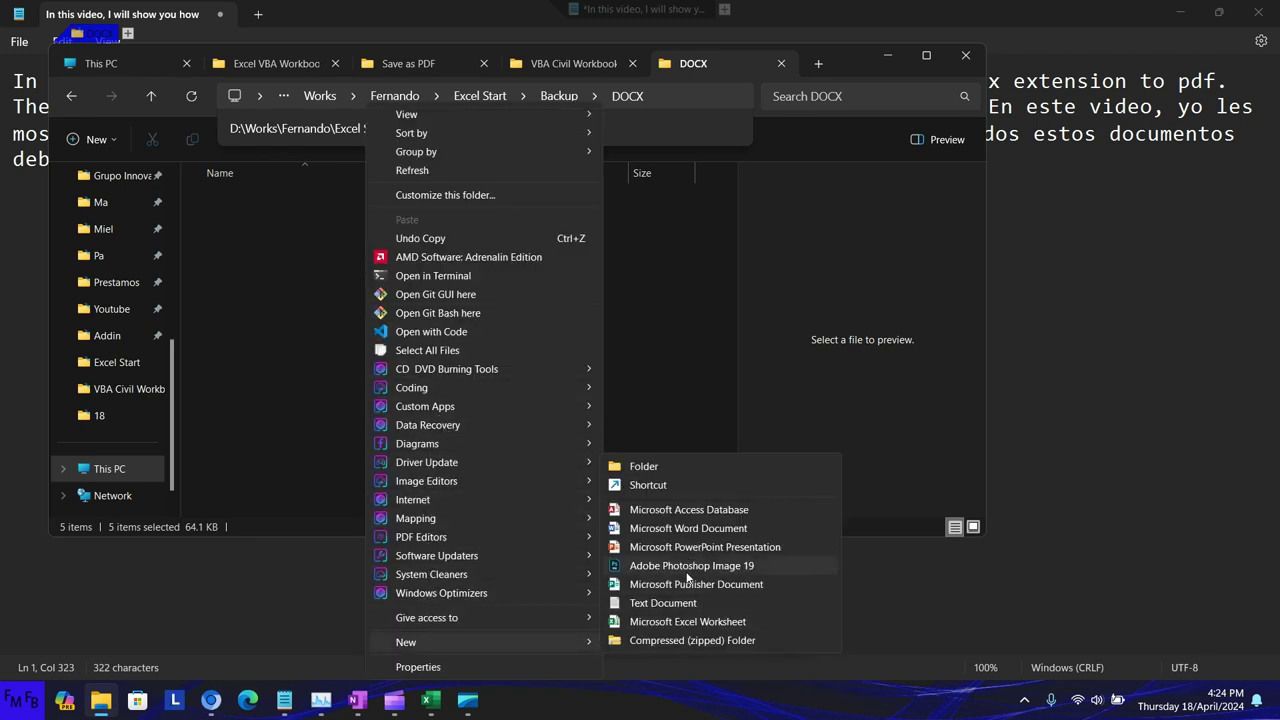
left_click(691, 529)
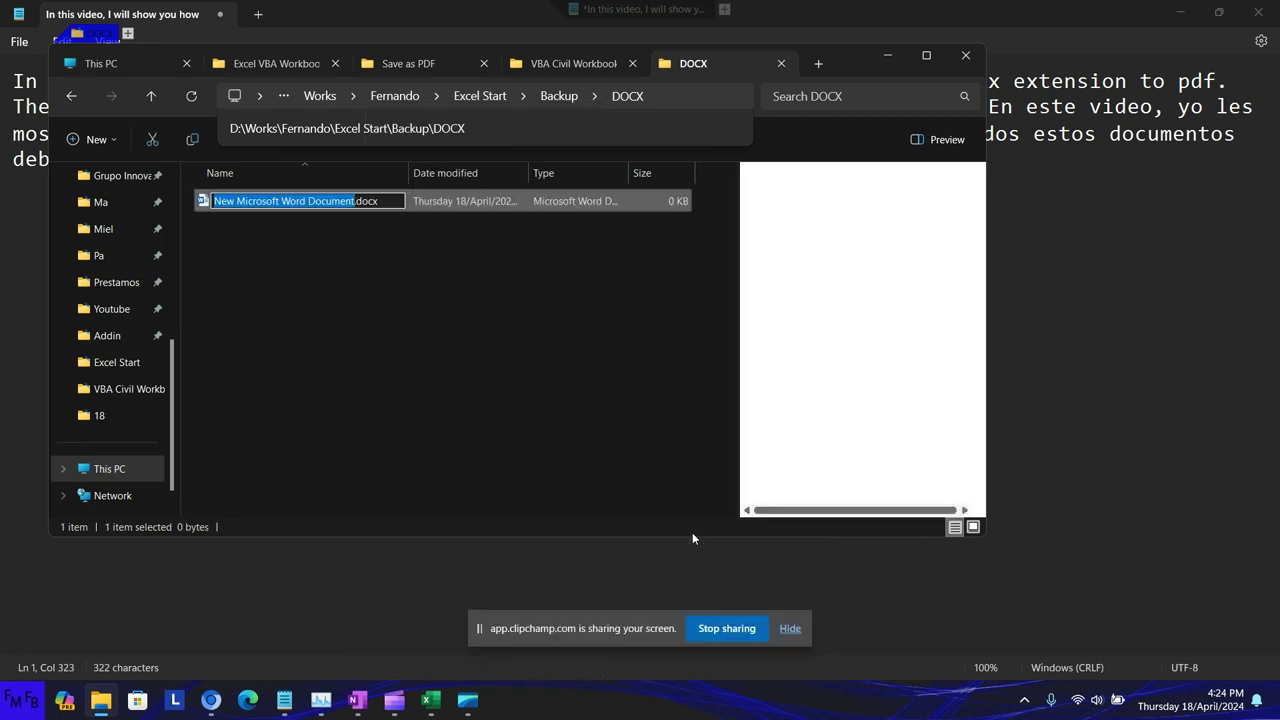
type("prueba")
key("Return")
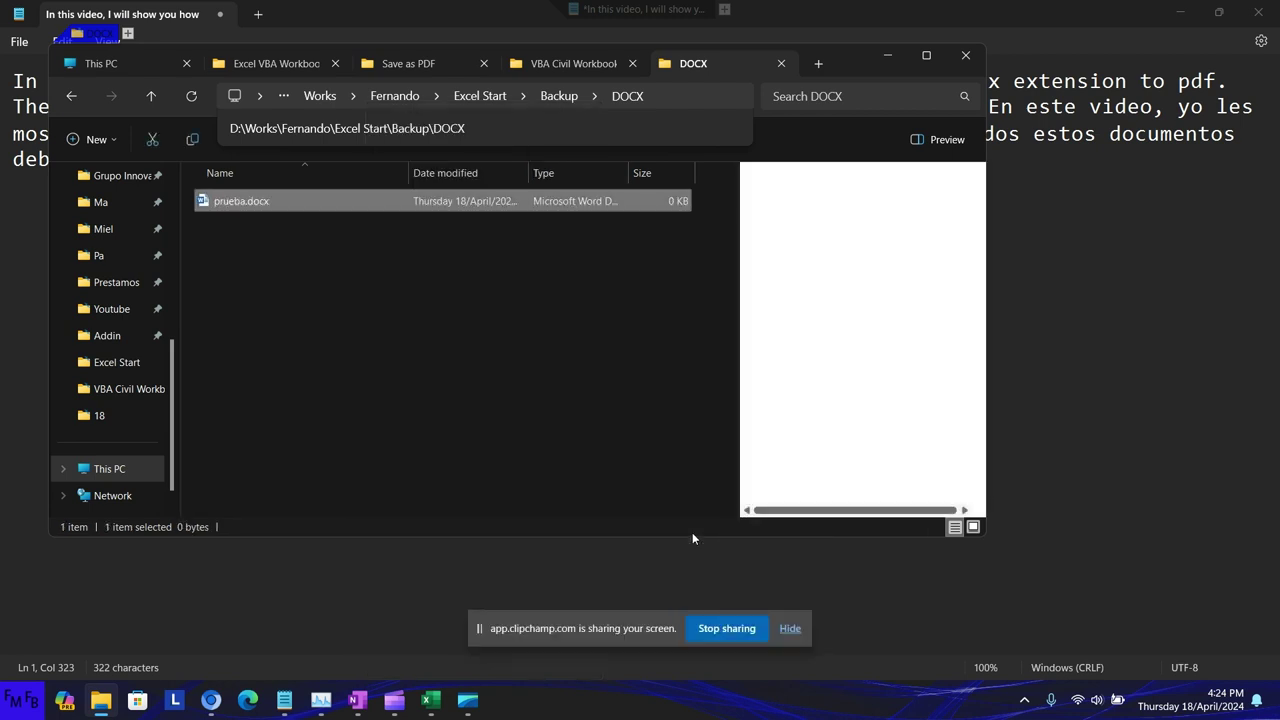
- Paste five copies of prueba.docx into the folder and open prueba.docx in Word
key("ctrl+v")
key("ctrl+v")
key("ctrl+v")
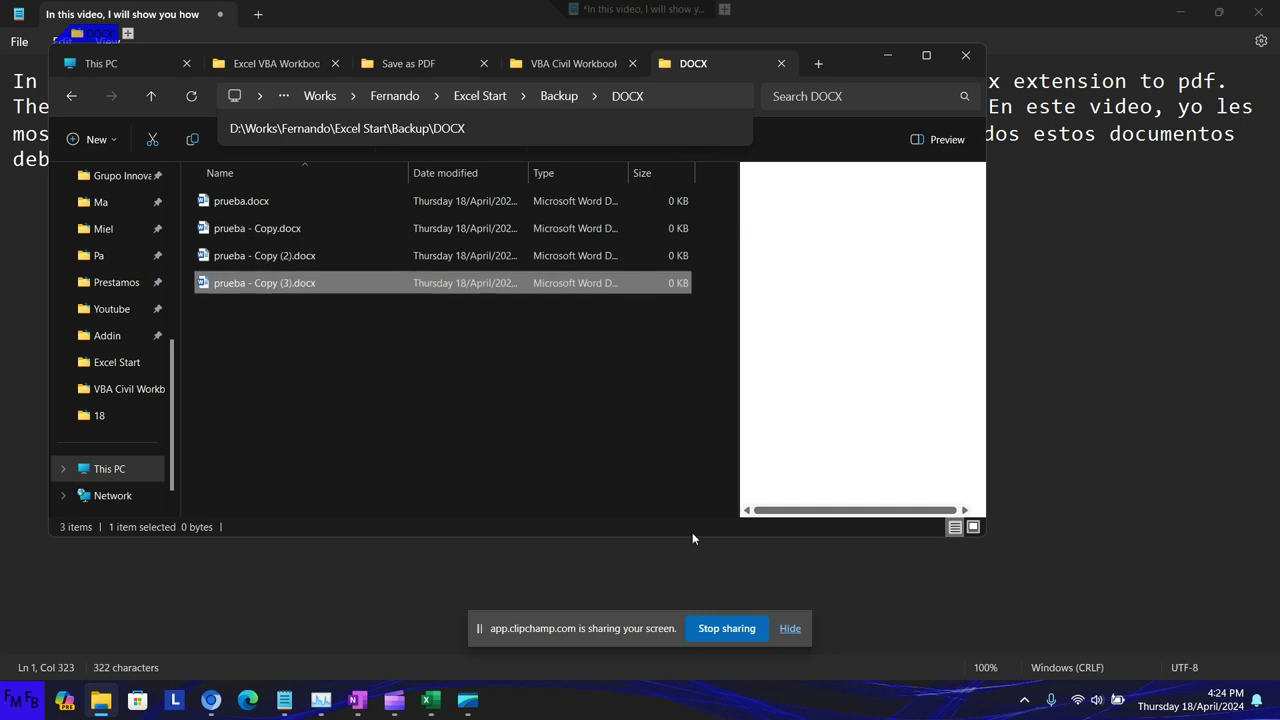
key("ctrl+v")
key("ctrl+v")
key("Up")
key("Up")
key("Up")
key("Up")
key("Up")
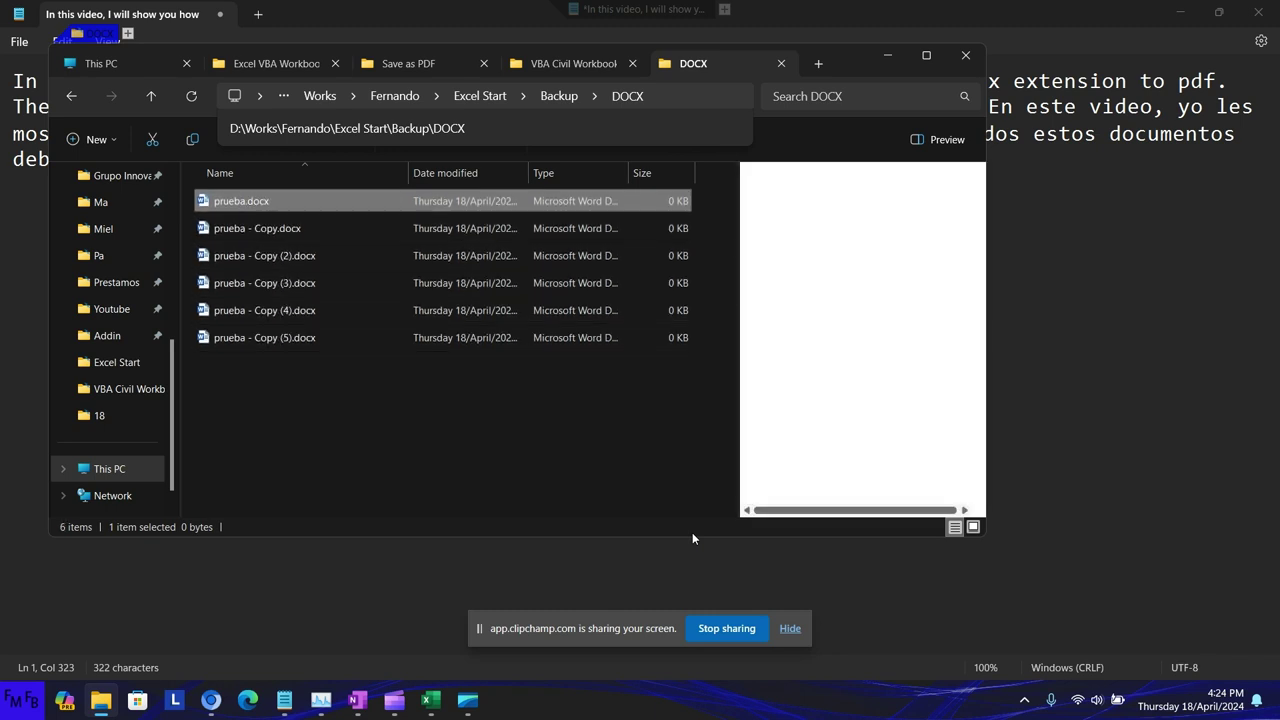
key("Return")
- Type 1, 2 and 3 into prueba.docx, prueba - Copy and prueba - Copy (2), saving each
type("1")
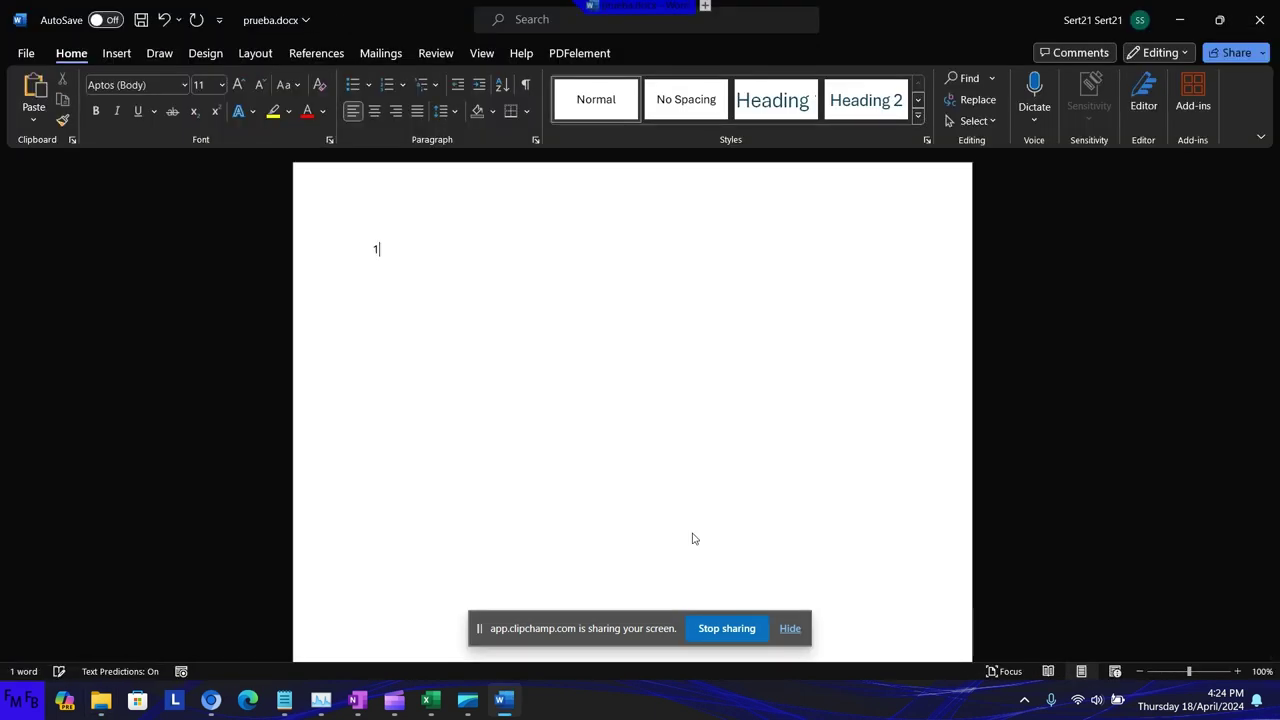
key("alt+F4")
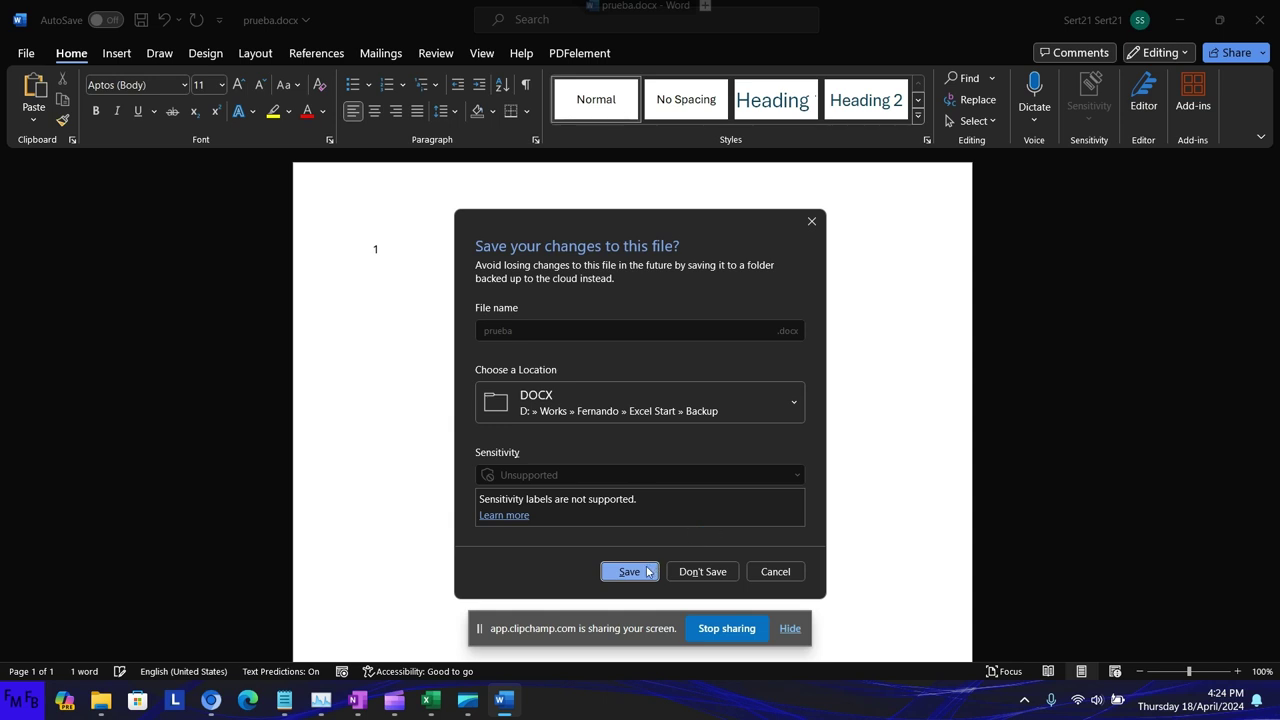
left_click(648, 572)
double_click(313, 229)
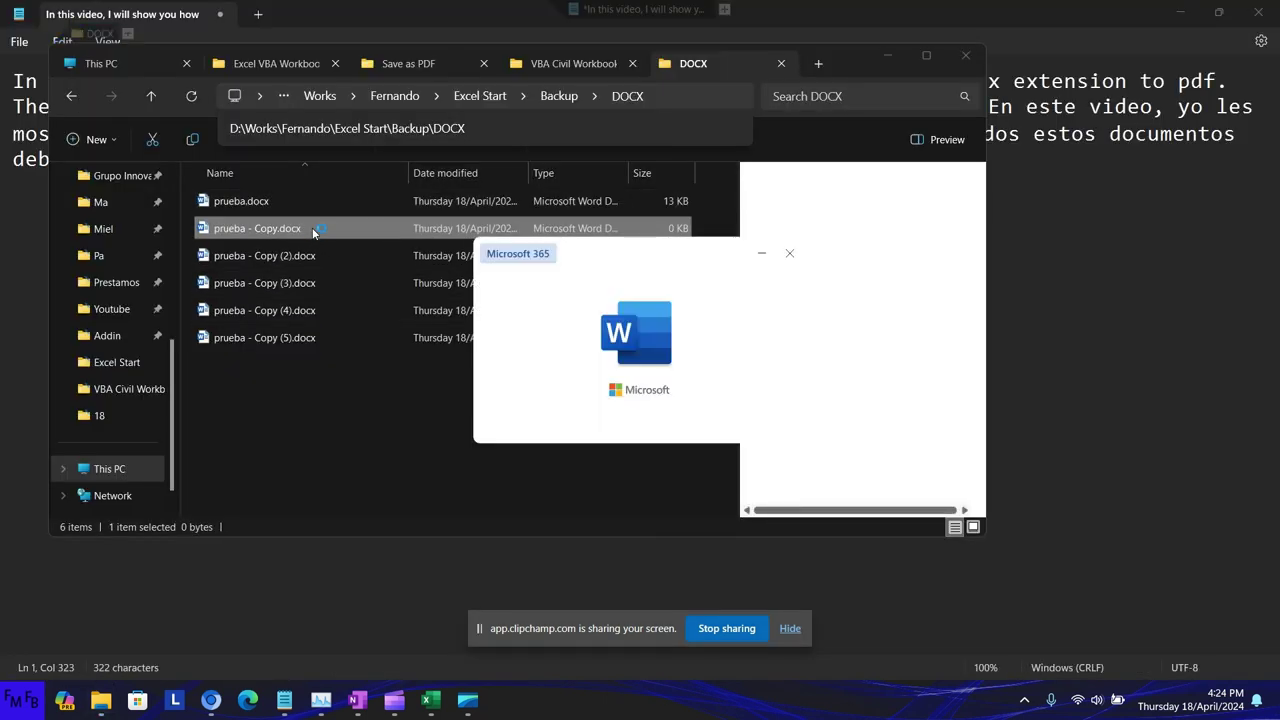
type("2")
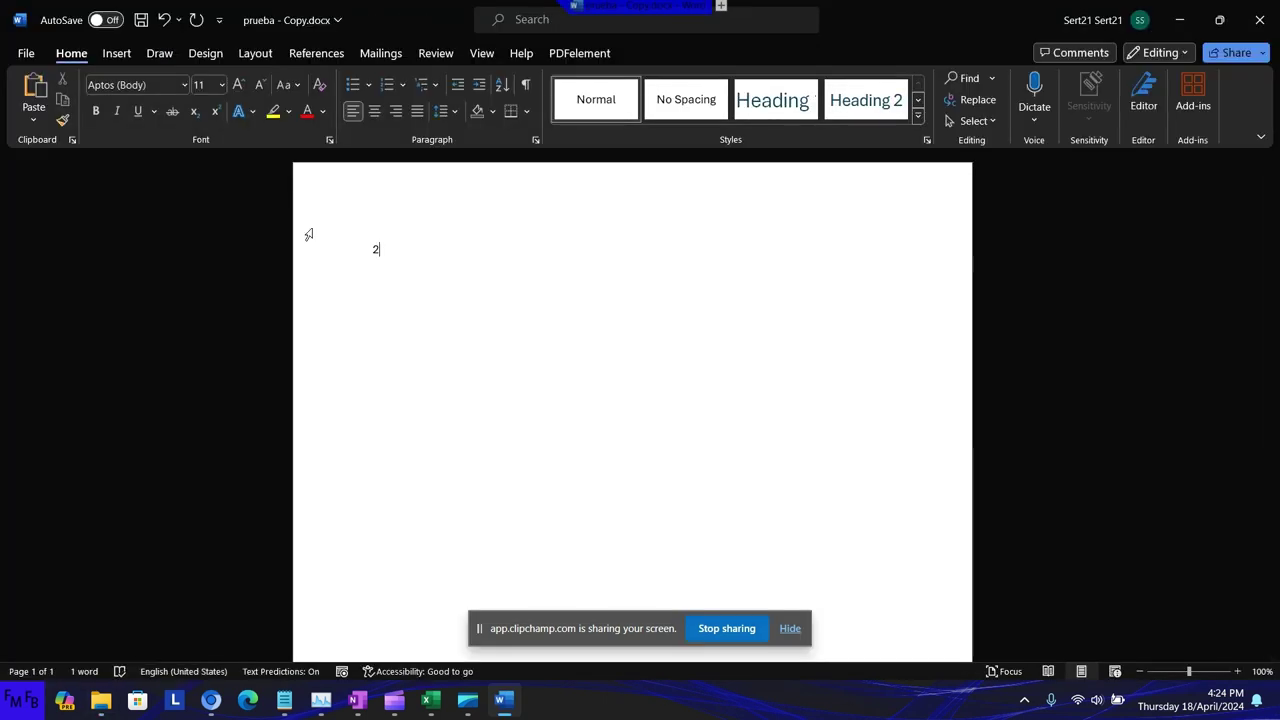
key("alt+F4")
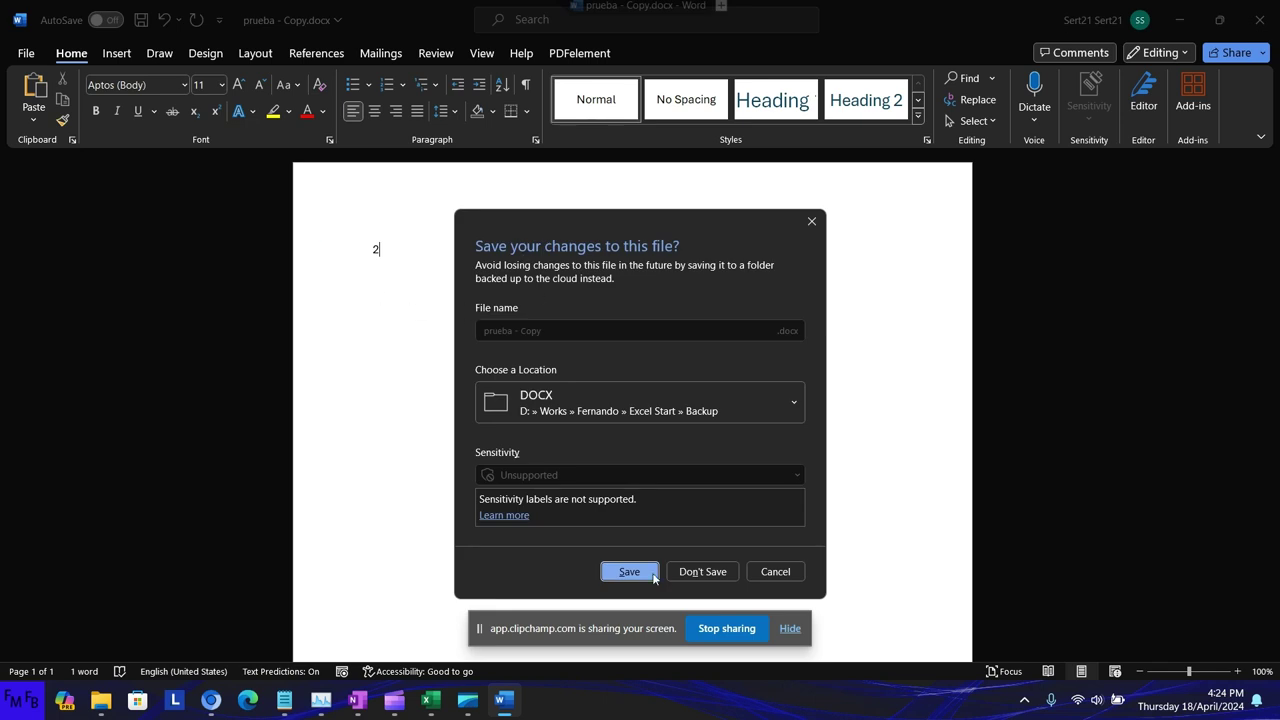
left_click(654, 578)
left_click(276, 259)
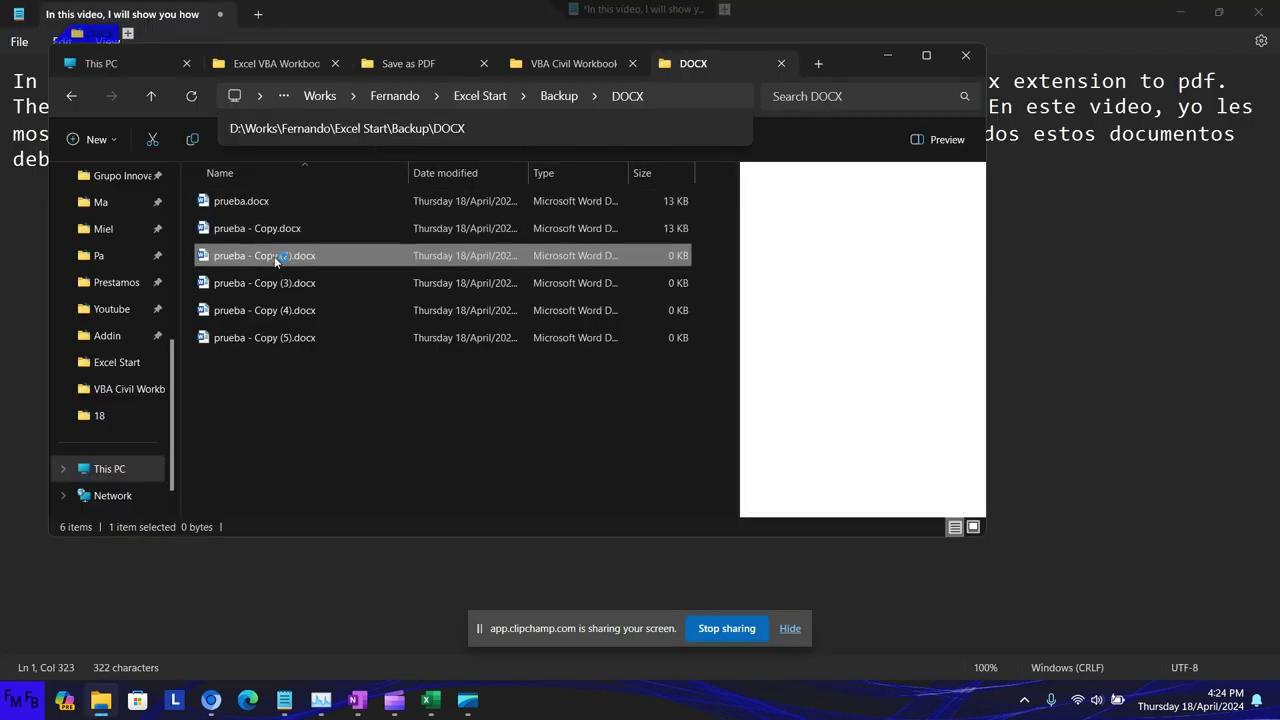
double_click(276, 259)
type("3")
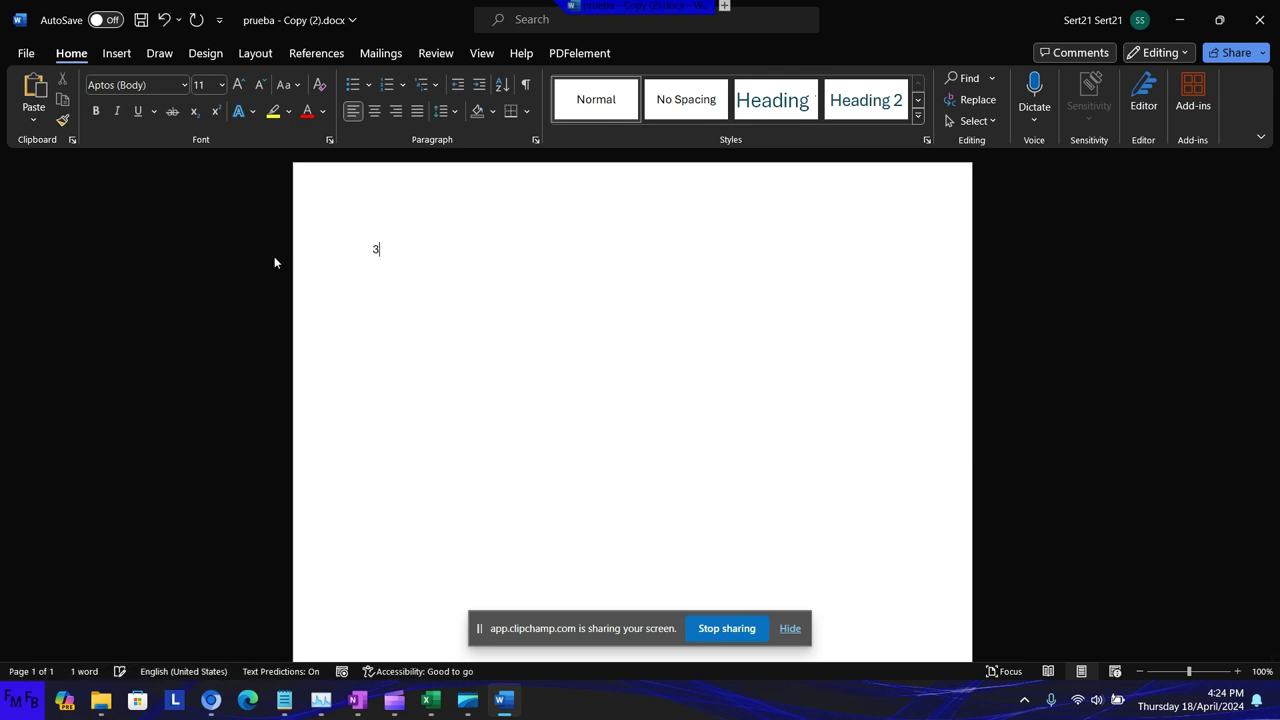
key("alt+F4")
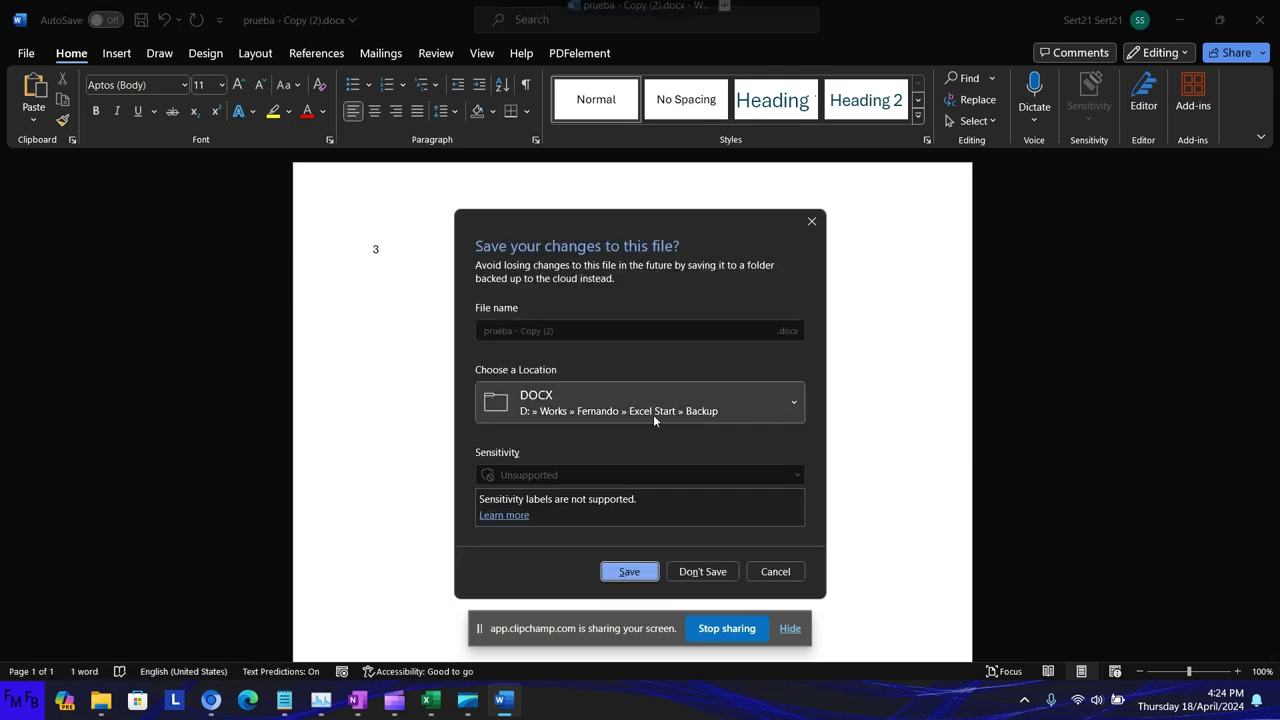
left_click(617, 568)
- Type 4, 5 and 6 into prueba - Copy (3), (4) and (5), saving each
double_click(300, 285)
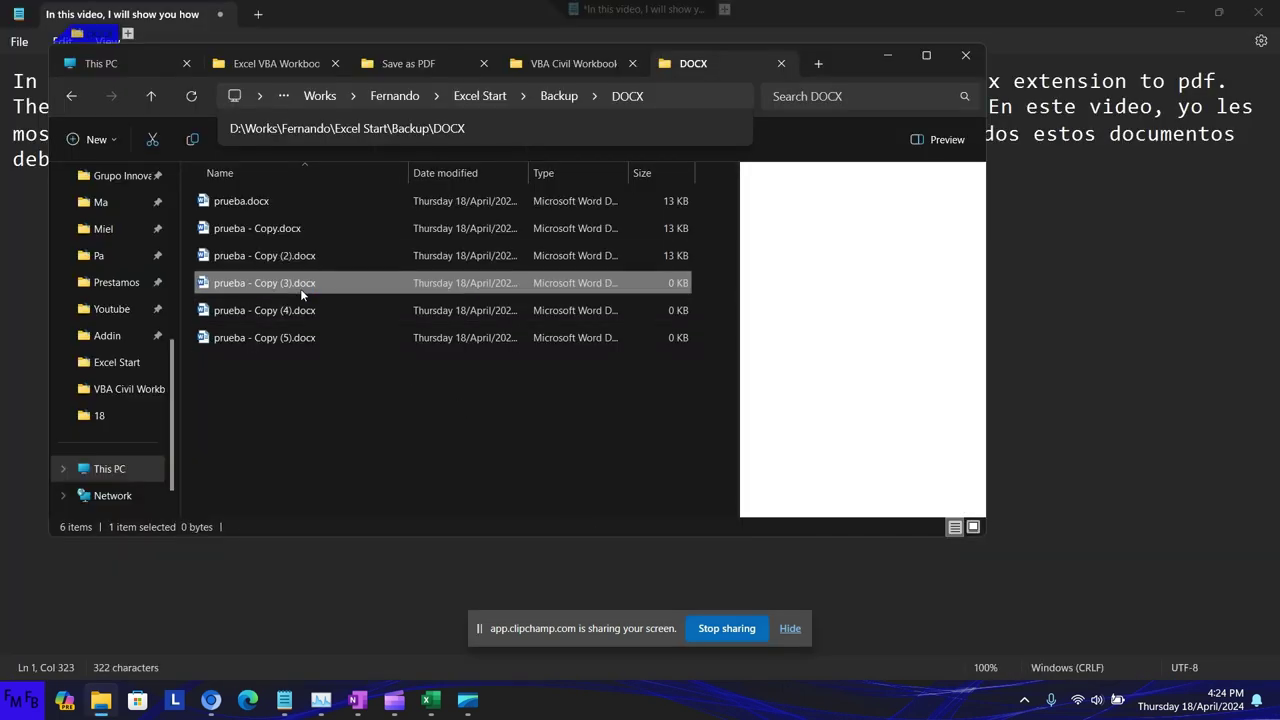
type("4")
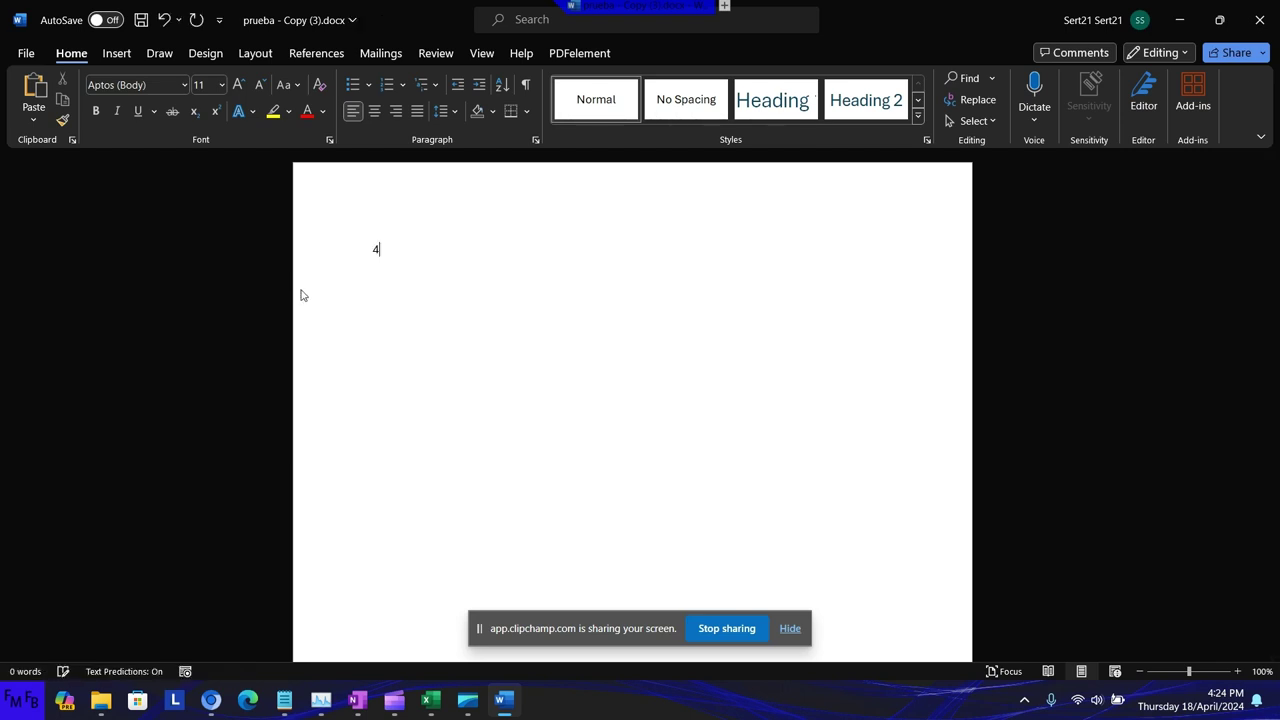
key("alt+F4")
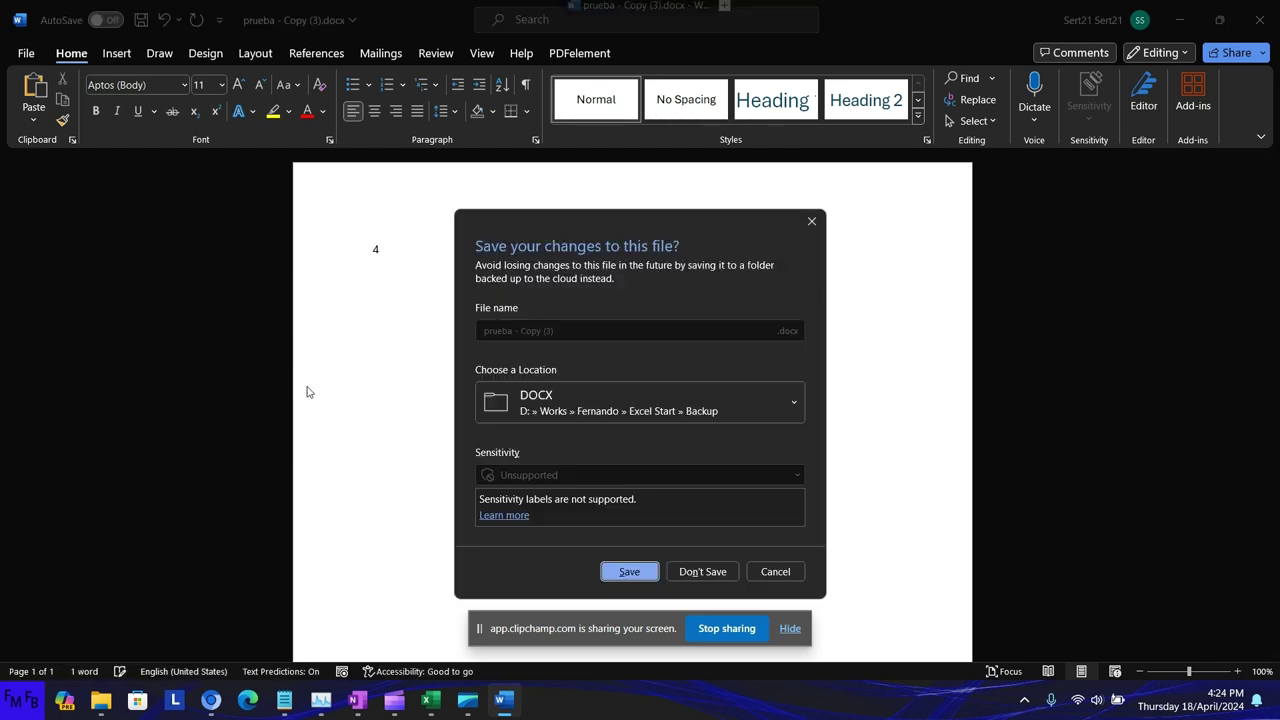
left_click(615, 569)
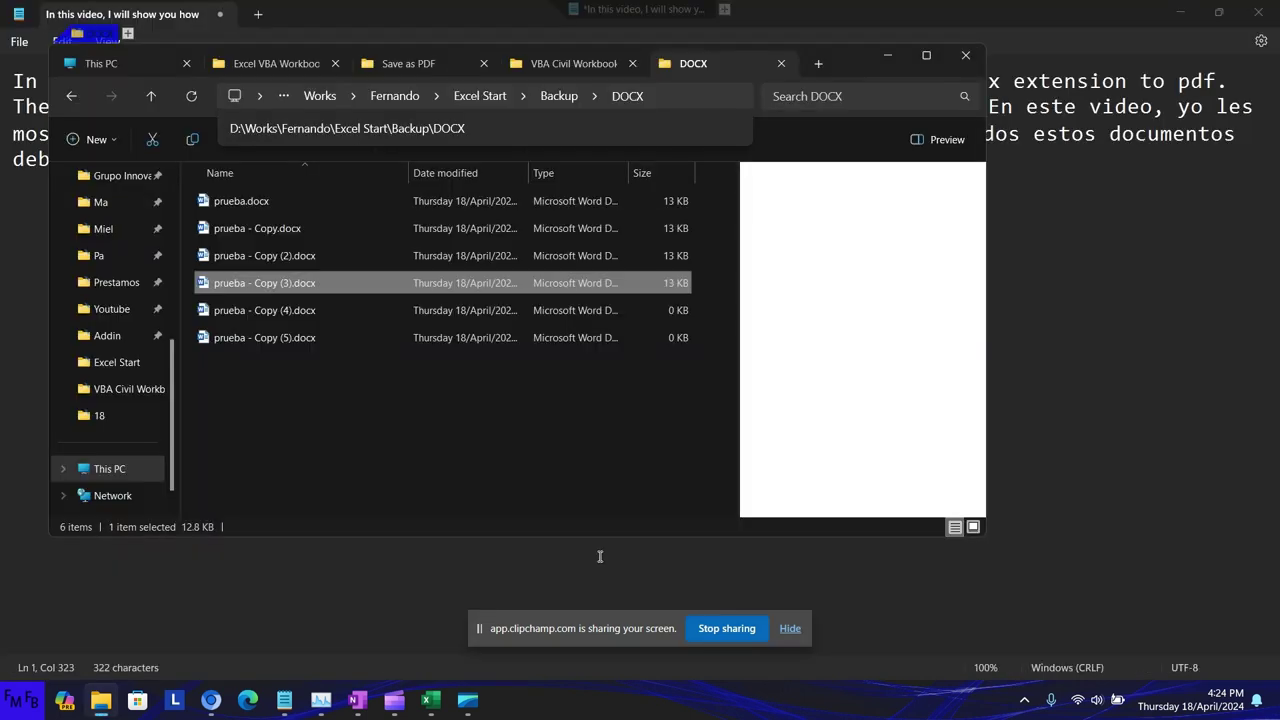
double_click(300, 308)
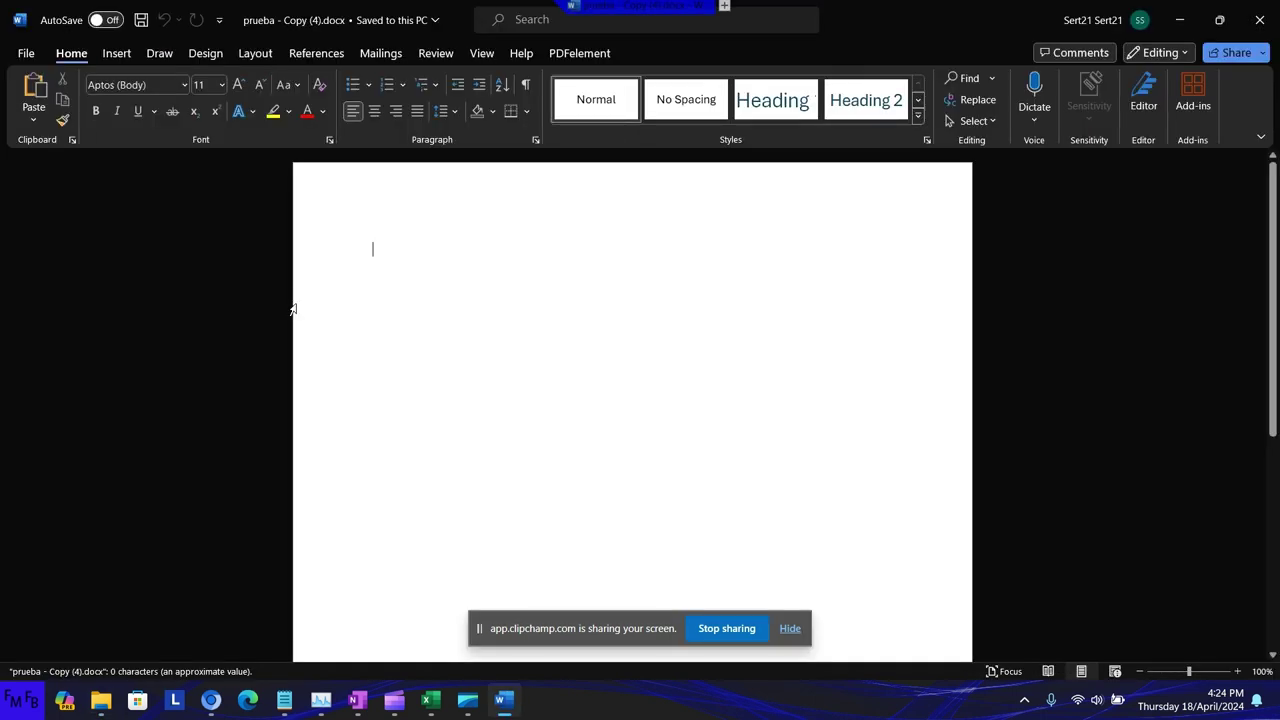
type("5")
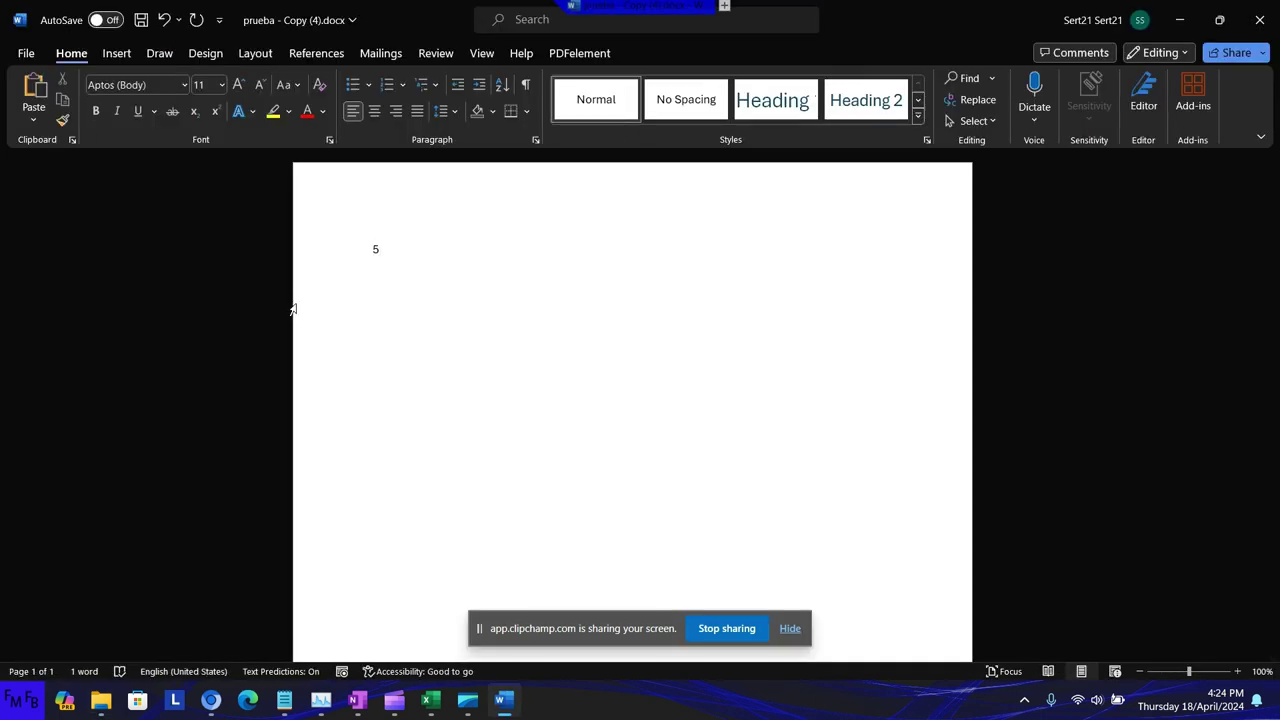
key("alt+F4")
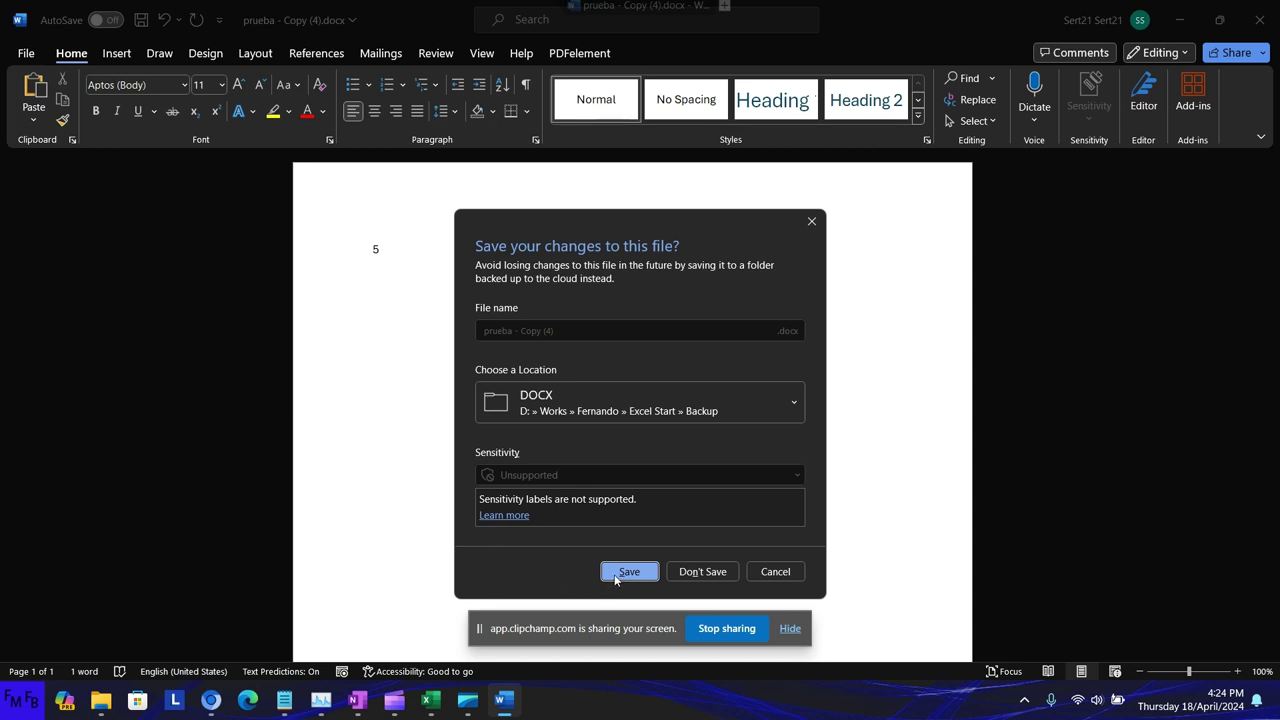
left_click(615, 575)
key("Down")
key("Return")
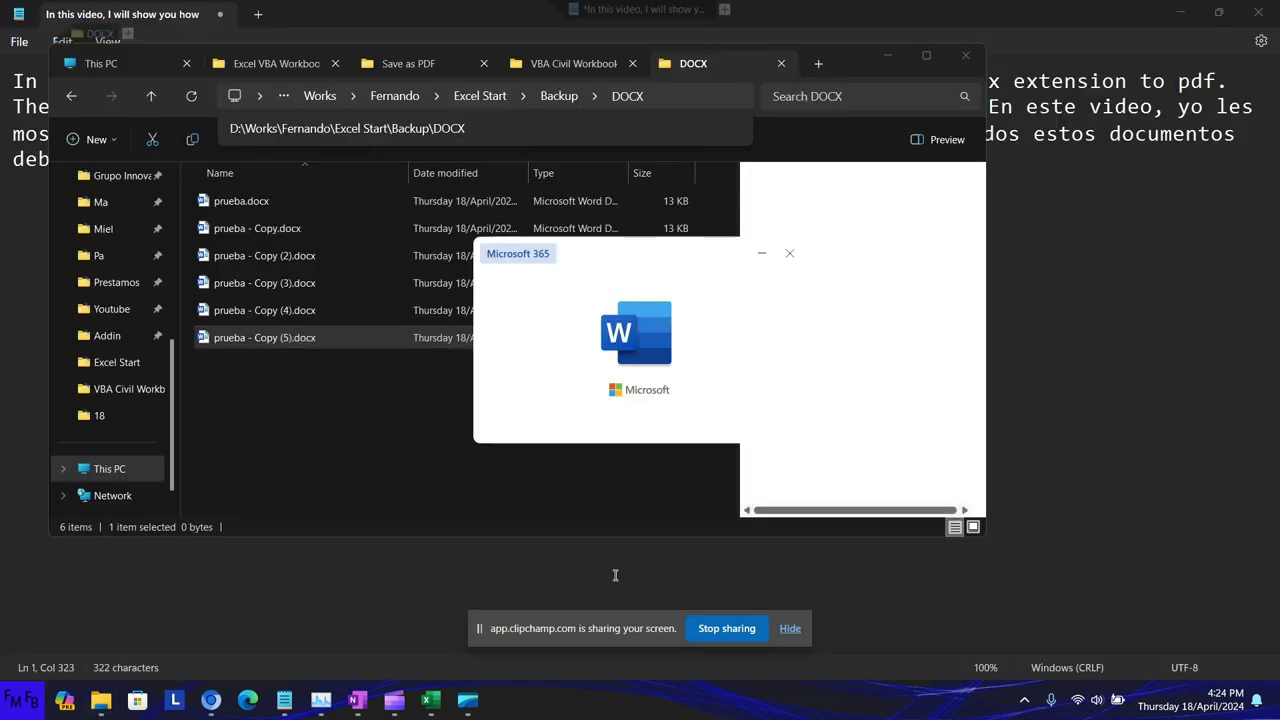
type("6")
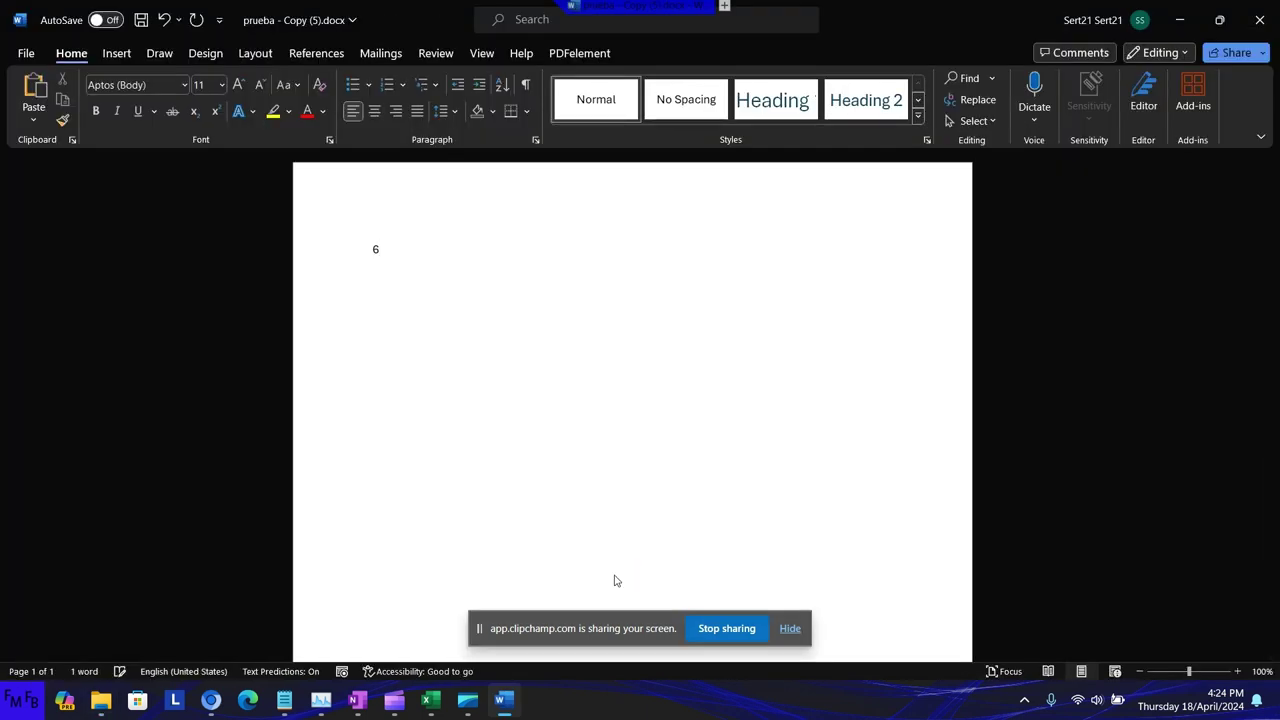
key("alt+F4")
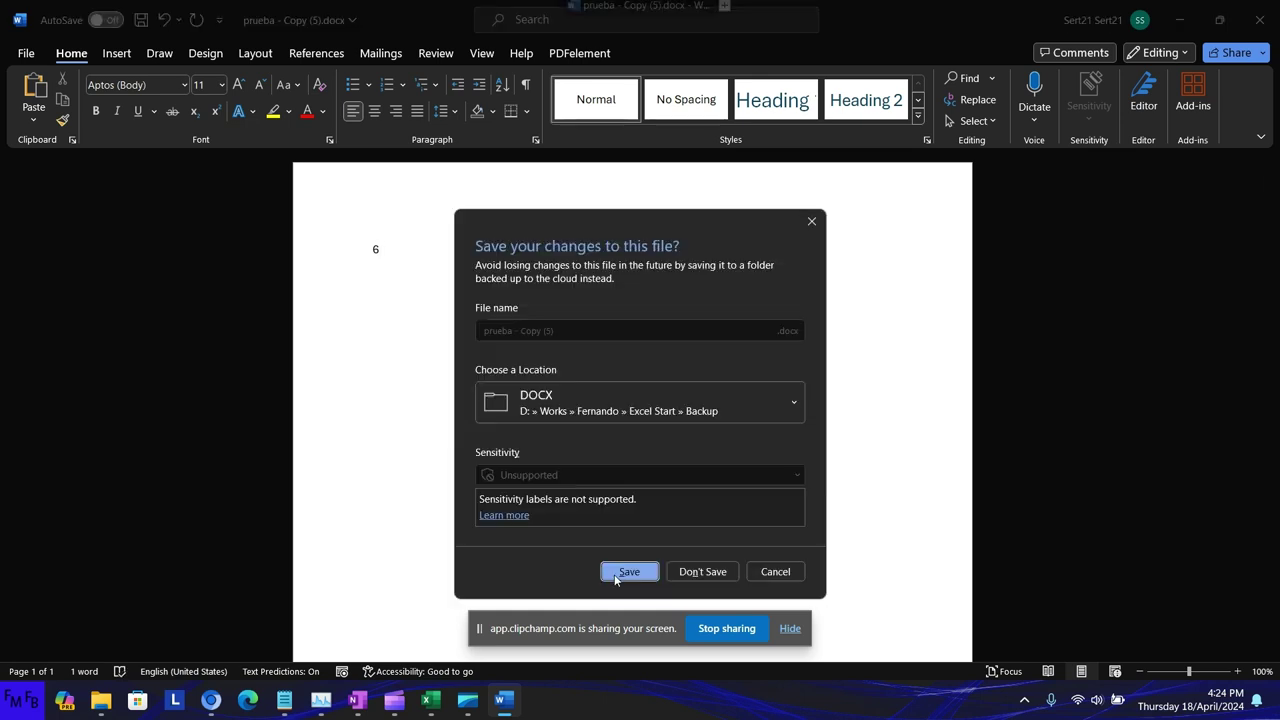
left_click(615, 577)
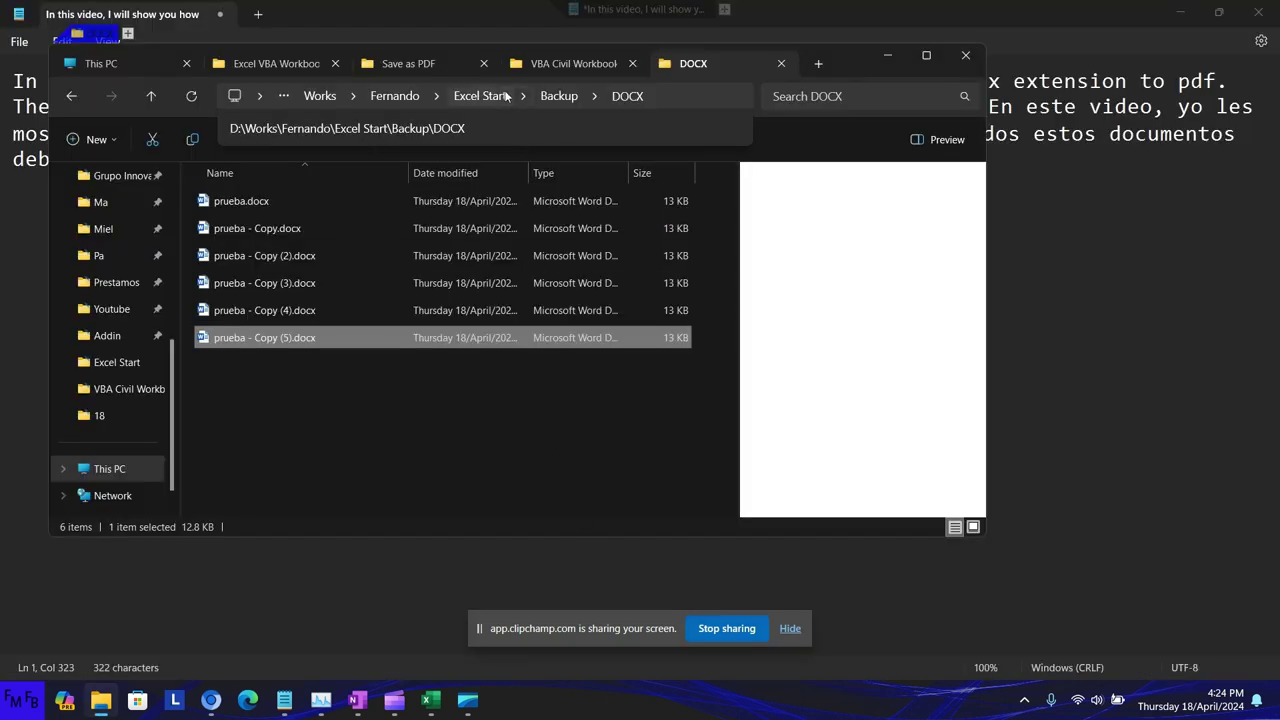
- Select Save as PDF.xlam in the Save as PDF folder, then return to Notepad
left_click(428, 64)
left_click(278, 200)
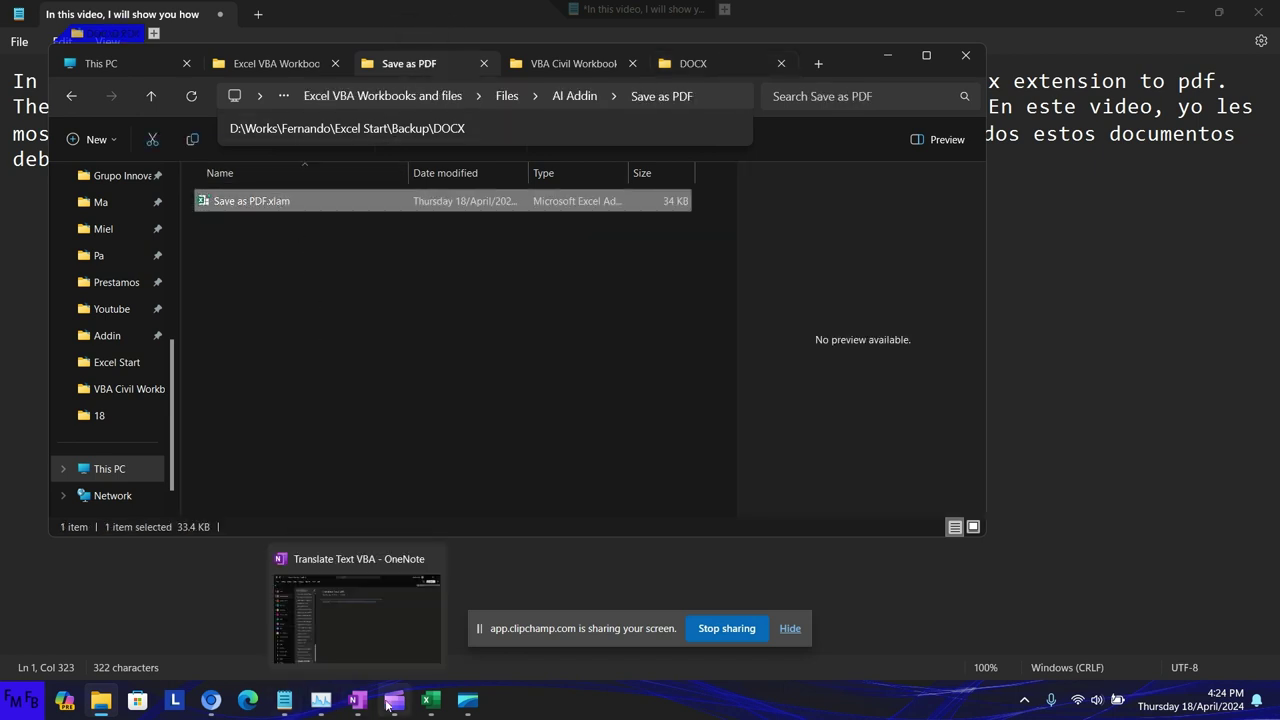
mouse_move(345, 711)
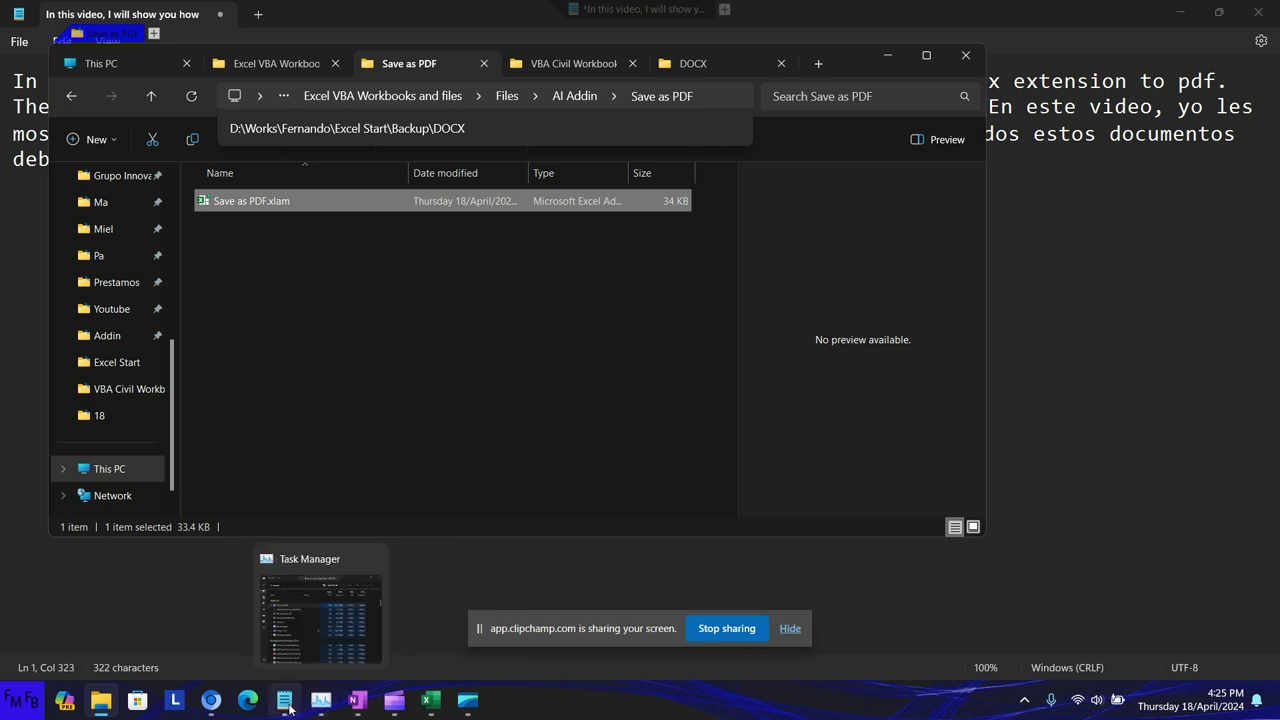
left_click(288, 703)
- Replace the note's text with a draft Spanish line, then erase it, leaving Notepad empty
key("ctrl+a")
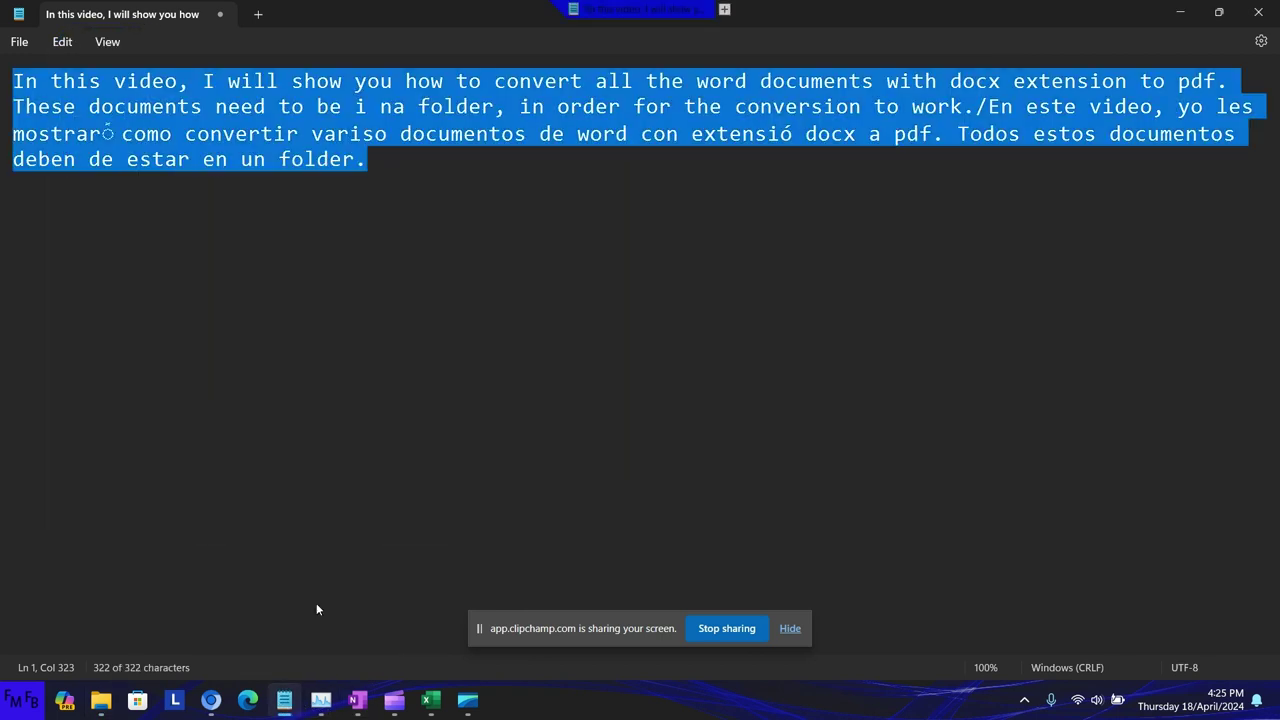
type("Deben d")
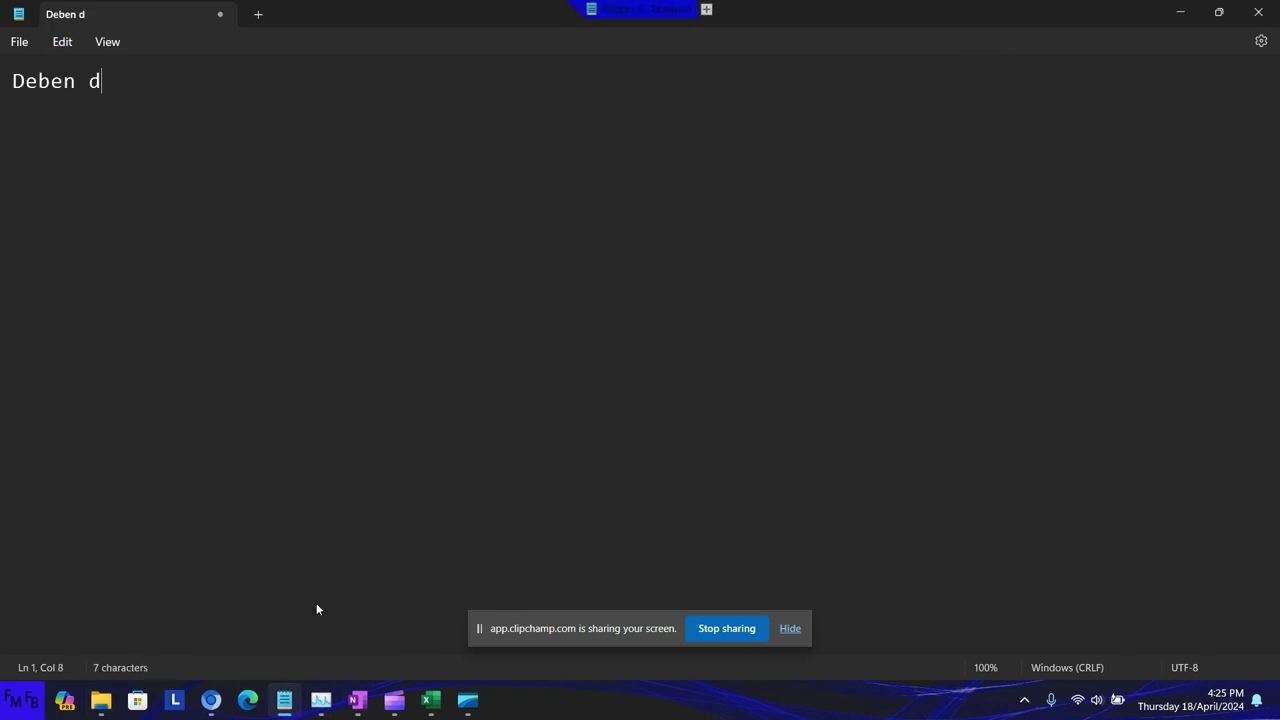
type("e abrir E")
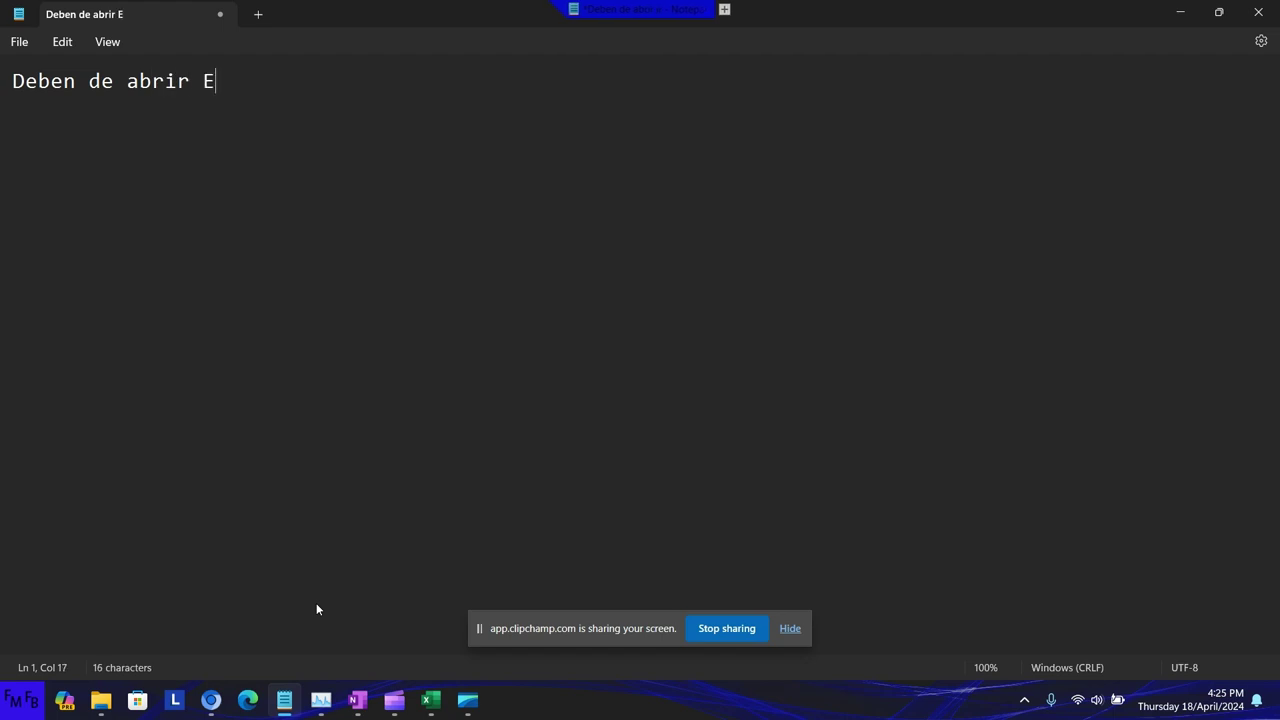
type("xcel y")
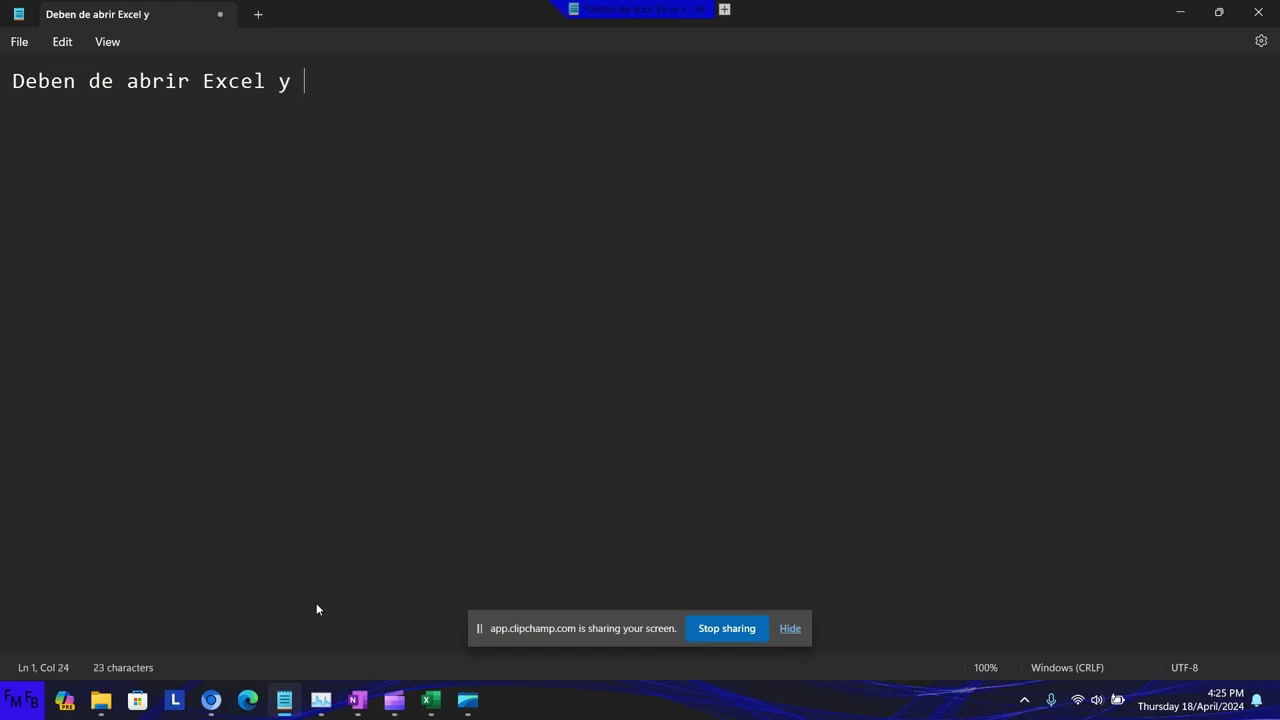
key("BackSpace")
key("BackSpace")
type(", dar clic")
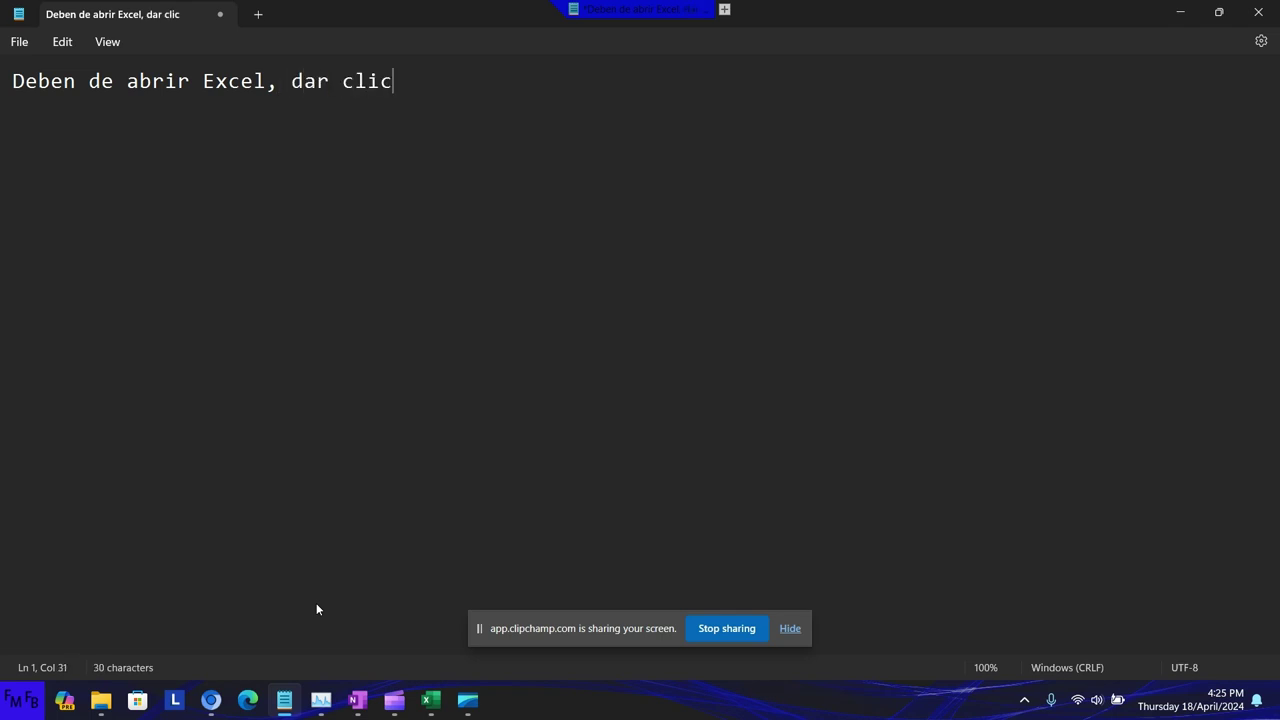
key("BackSpace")
key("BackSpace")
key("BackSpace")
key("BackSpace")
key("BackSpace")
key("BackSpace")
key("BackSpace")
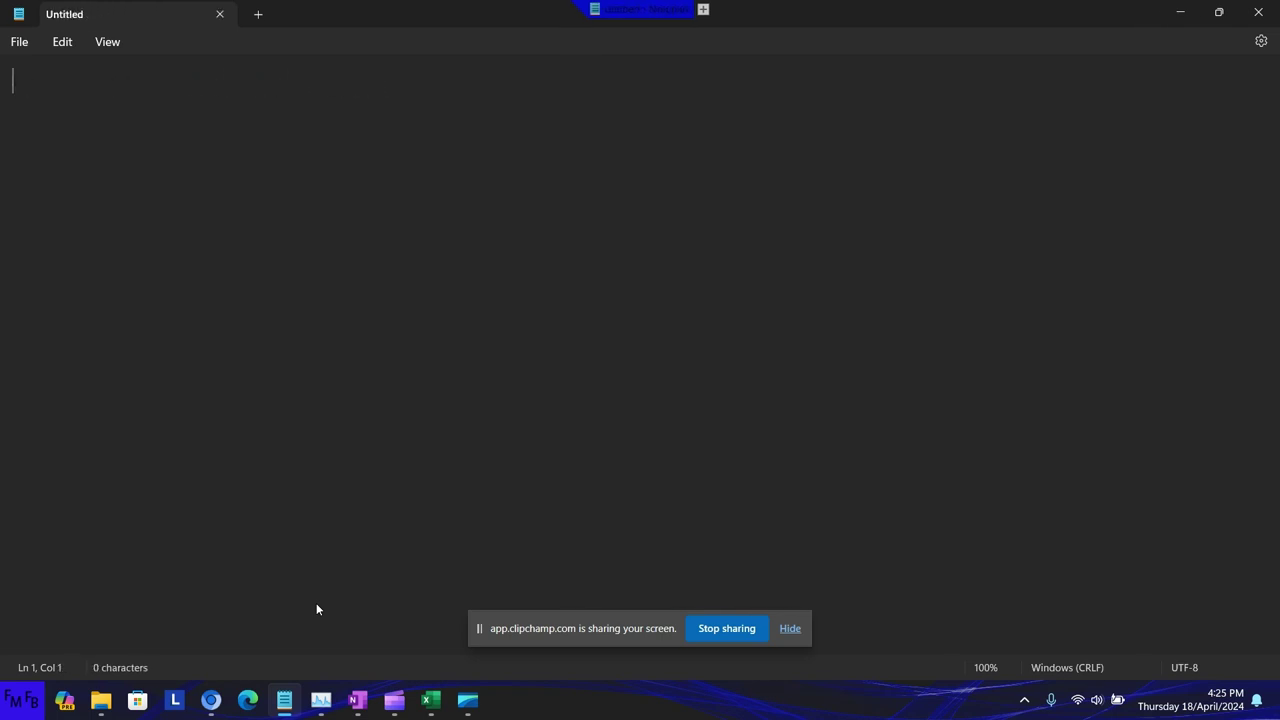
- Write the English steps: Excel Options, Advanced, 'At startup open all files in', add-ins folder path
type("You ")
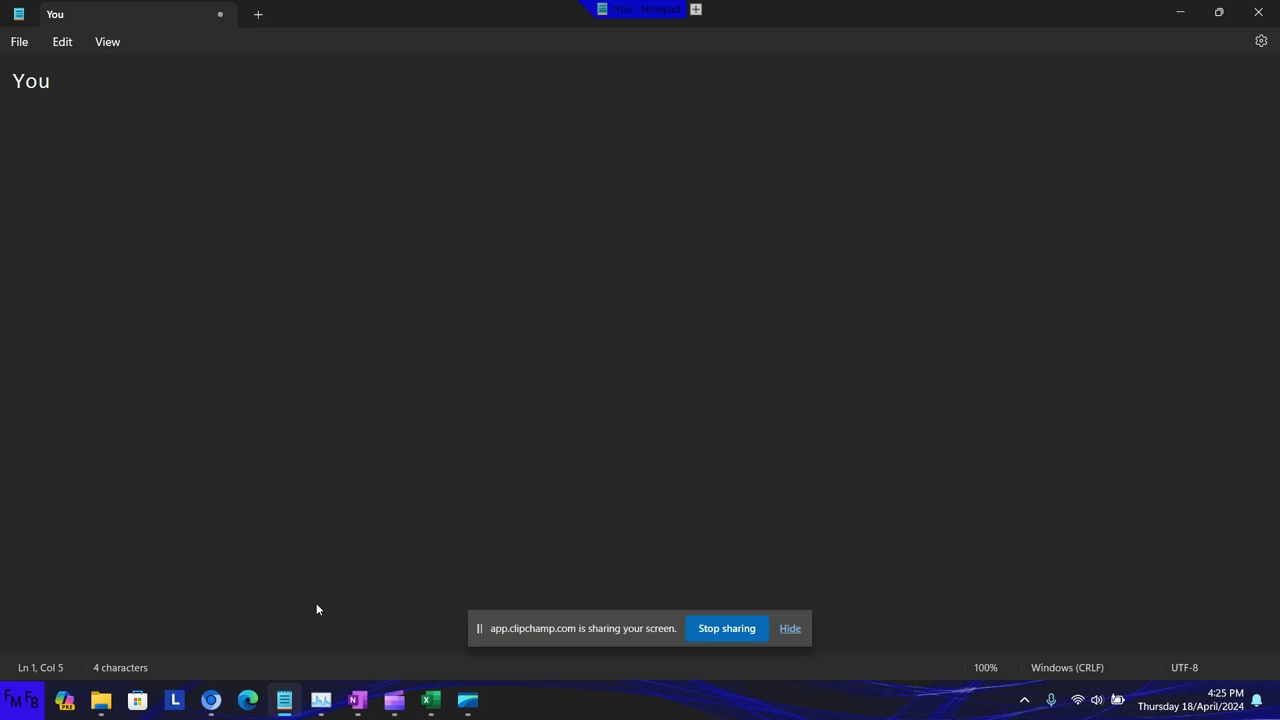
type("need to op")
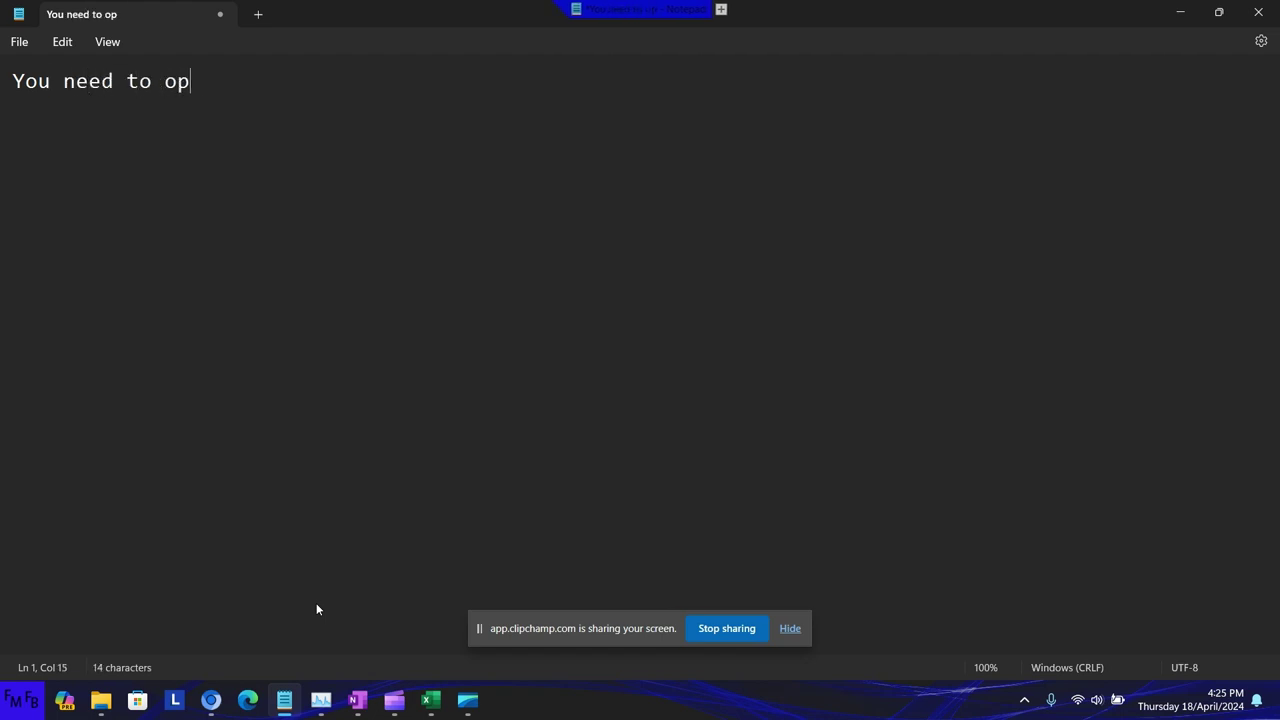
type("en exce")
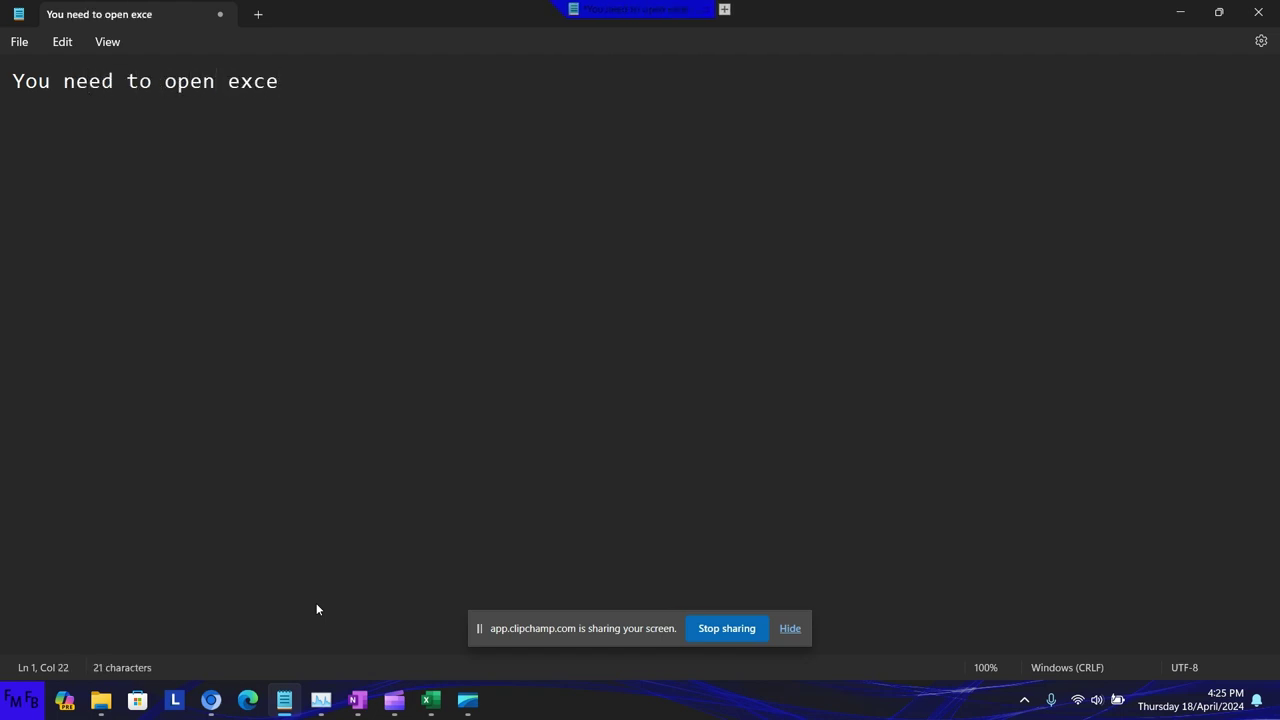
type("l, clic")
type("k op")
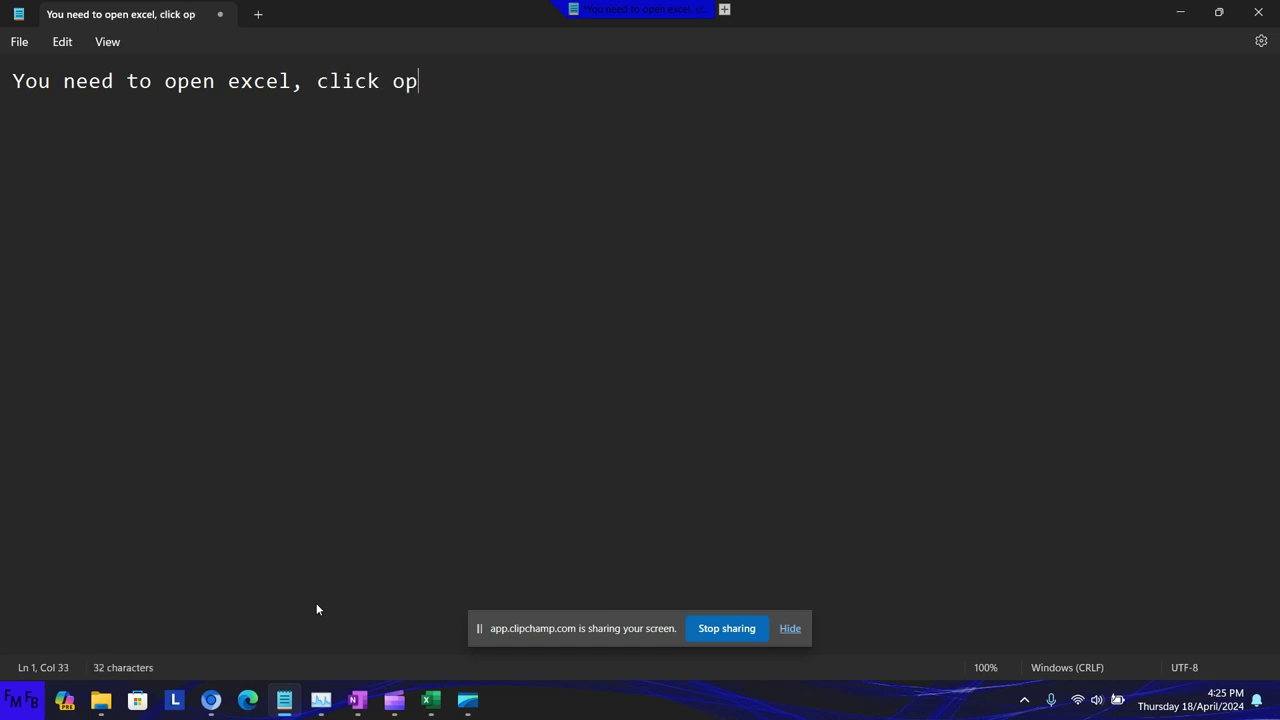
type("tions, ")
type("advanced, ")
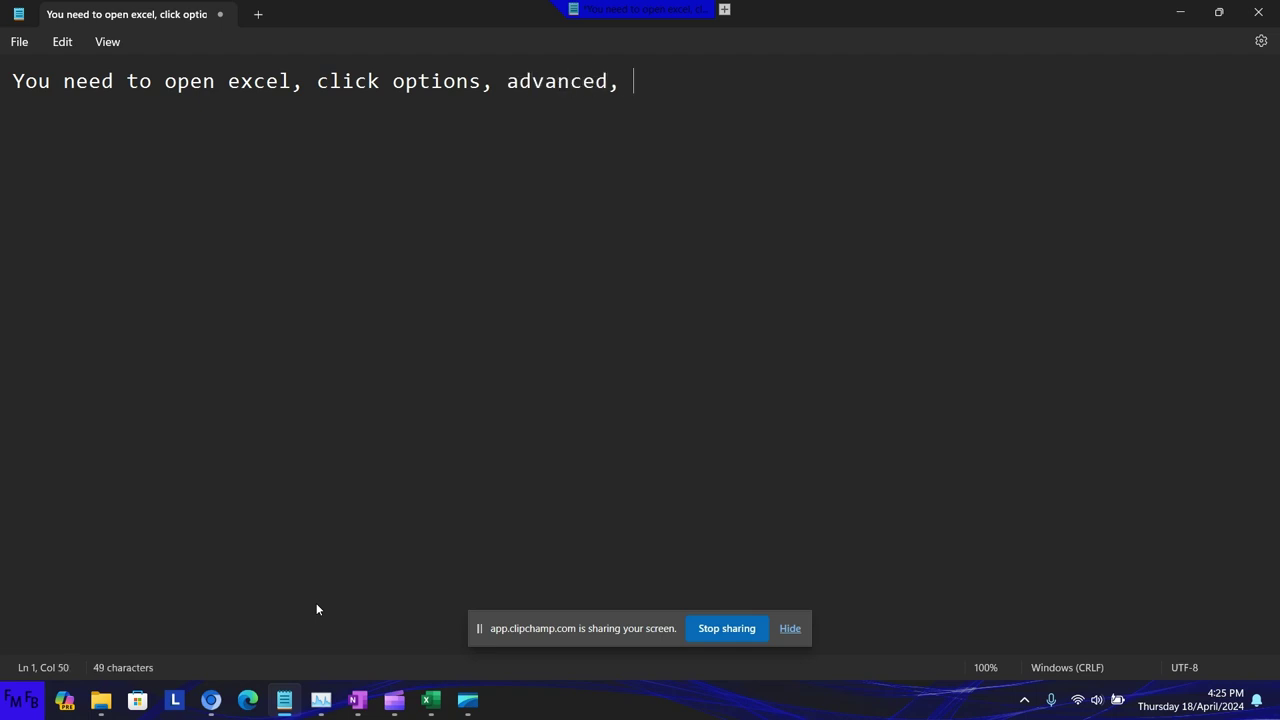
type("scroll ")
type("down")
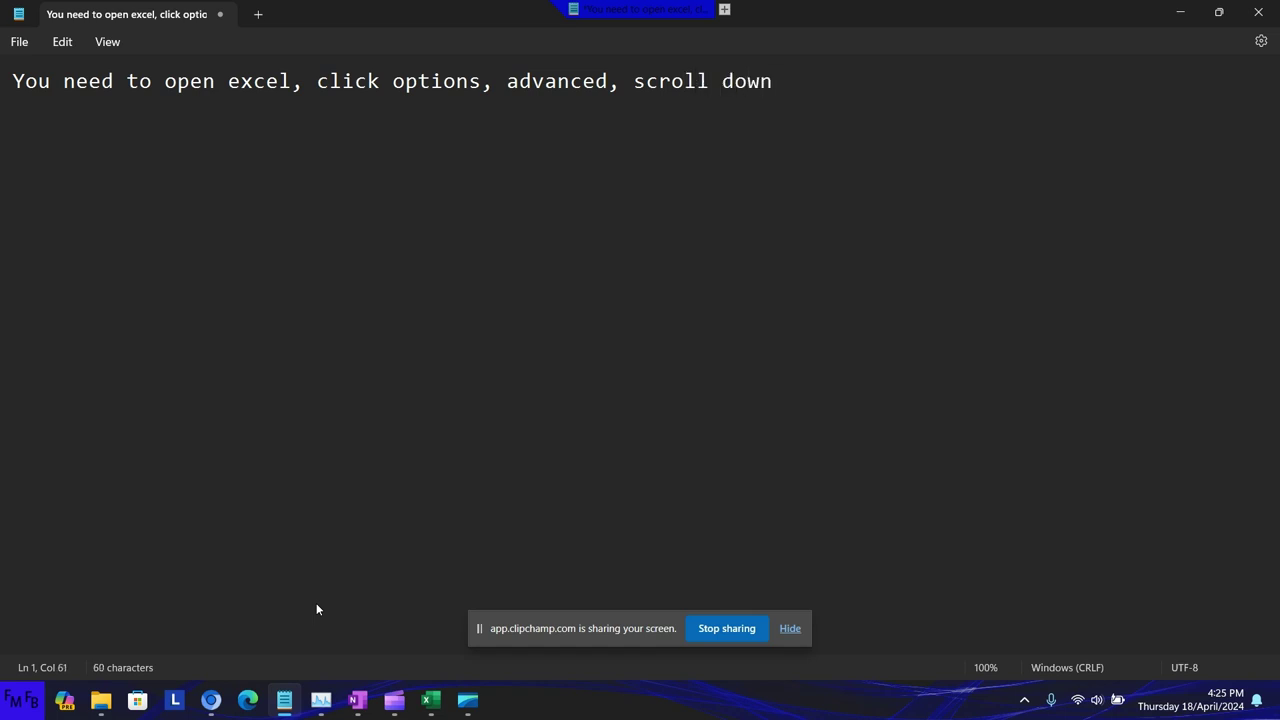
type(" to the s")
type("ection tha")
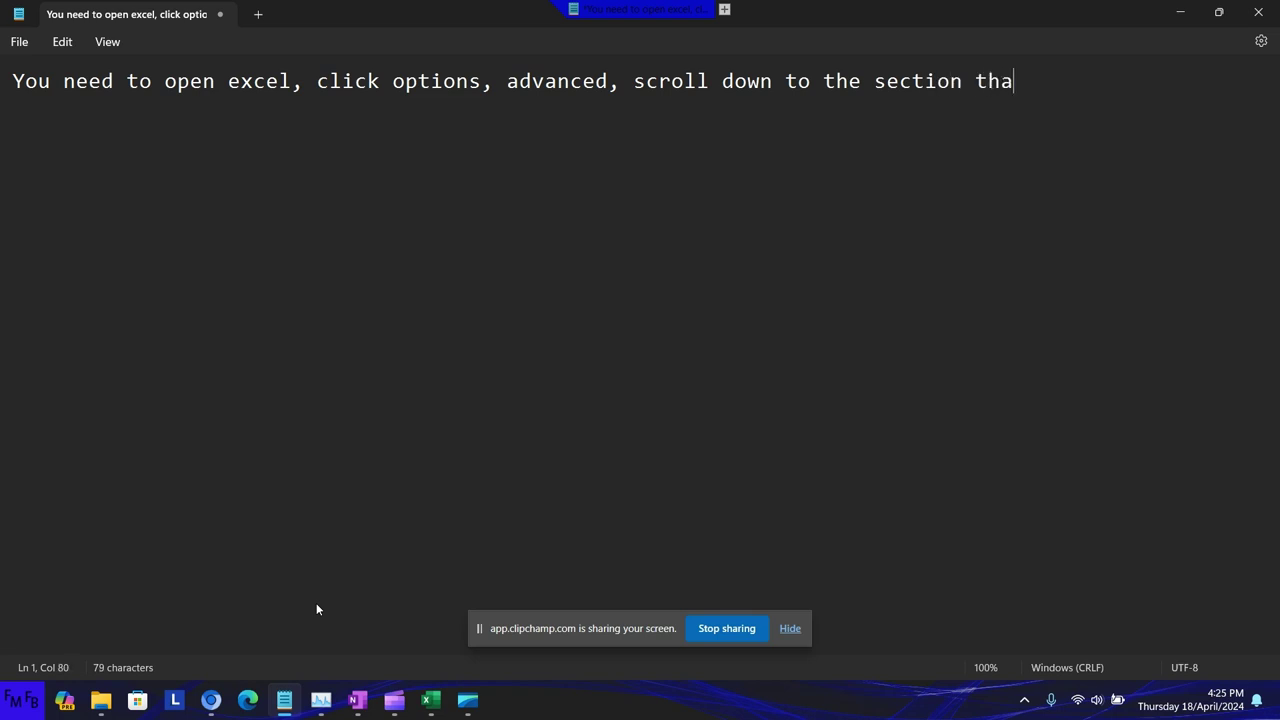
type("t says A")
type("t")
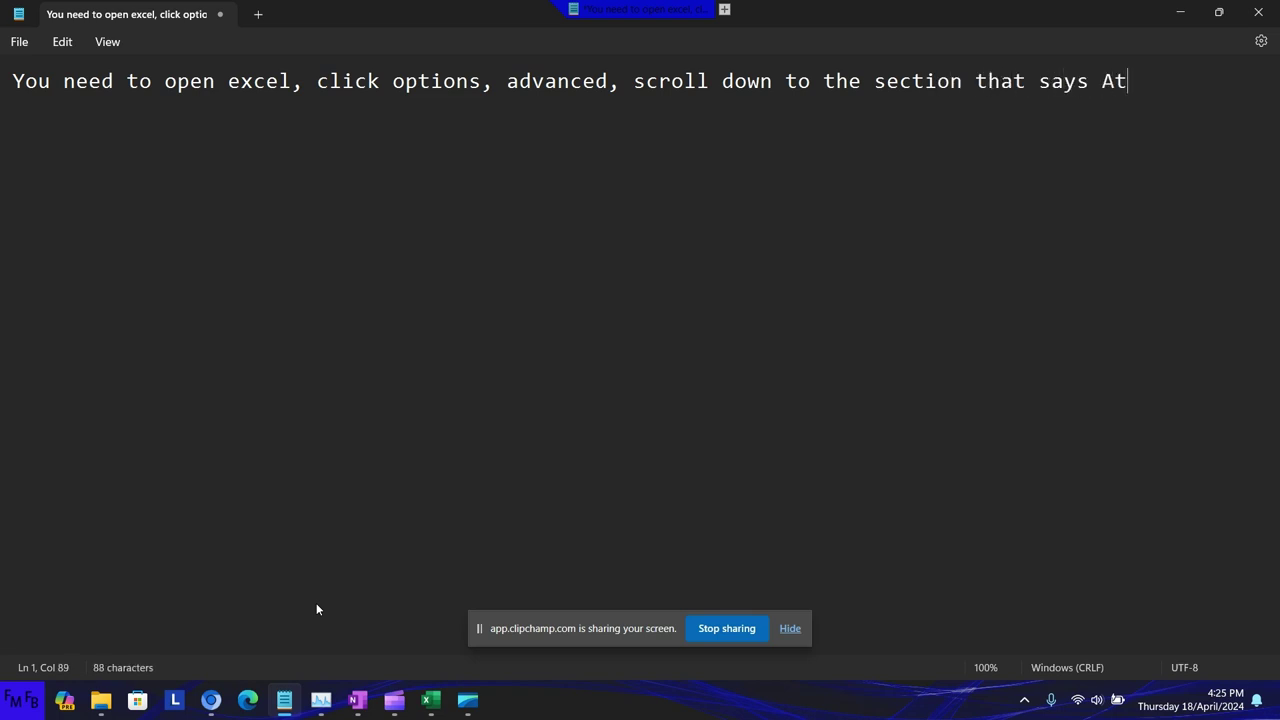
type(" statu")
type("p op")
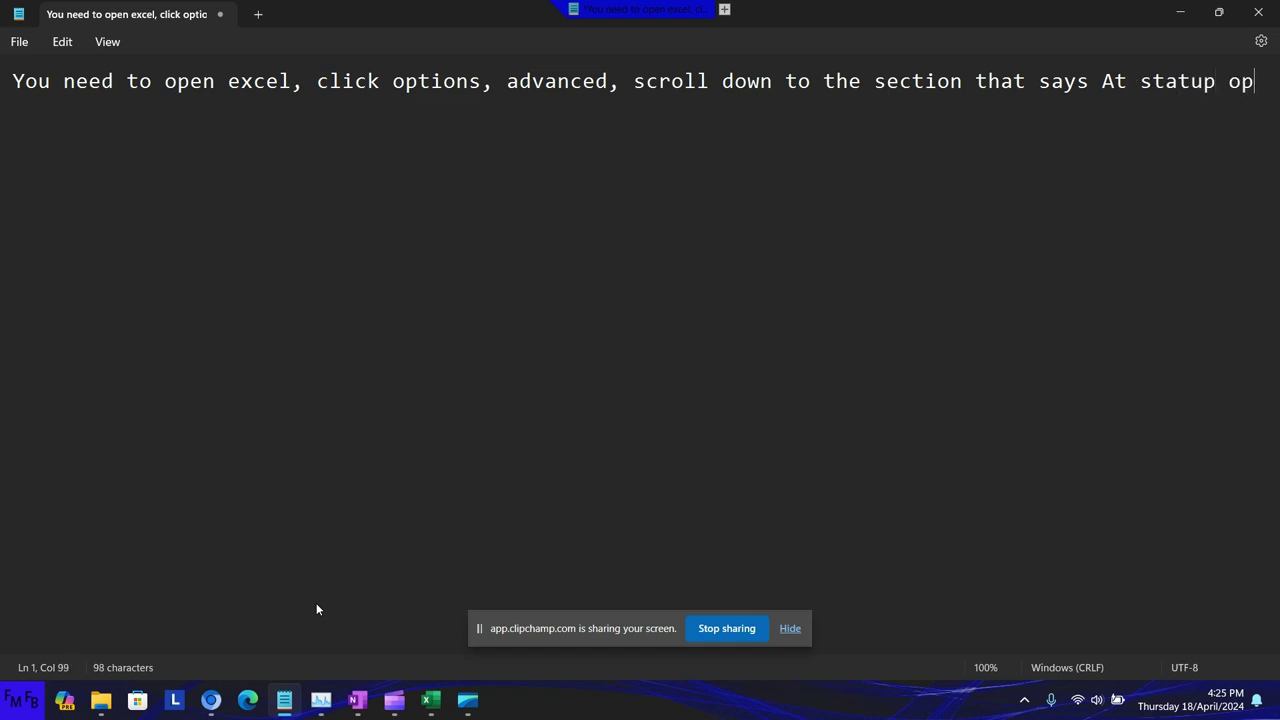
type("en all fil")
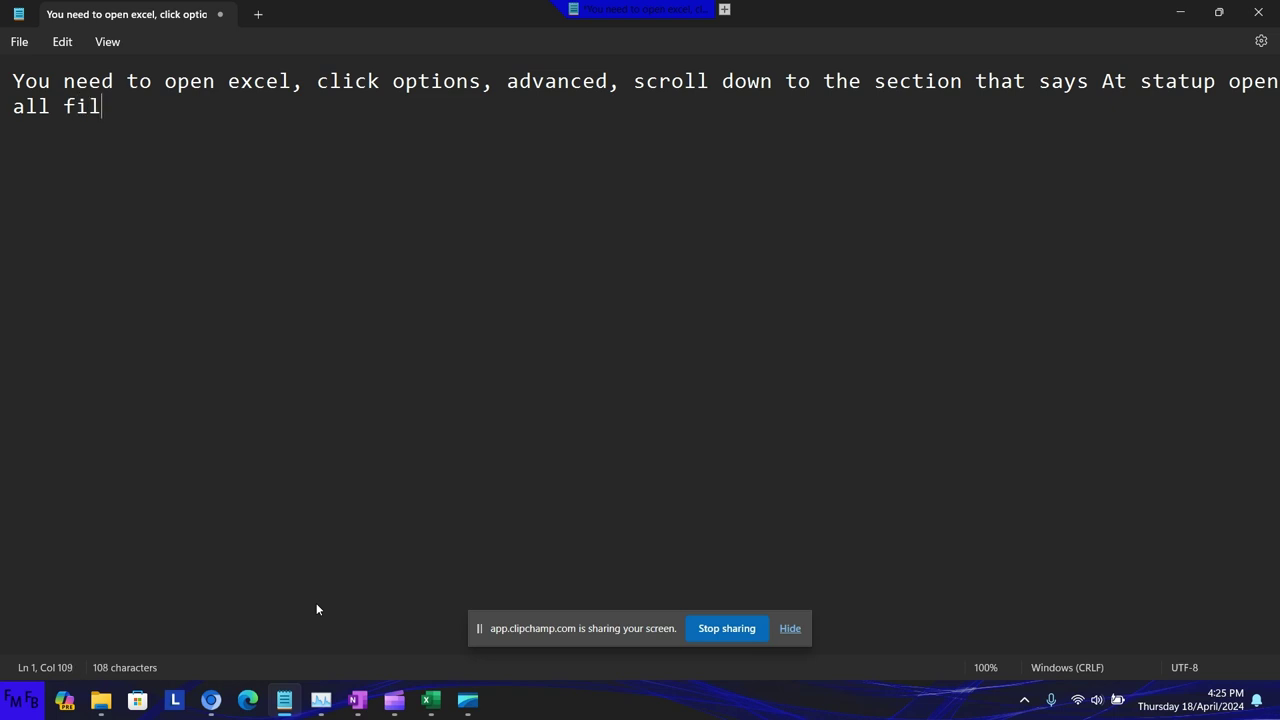
type("es located ")
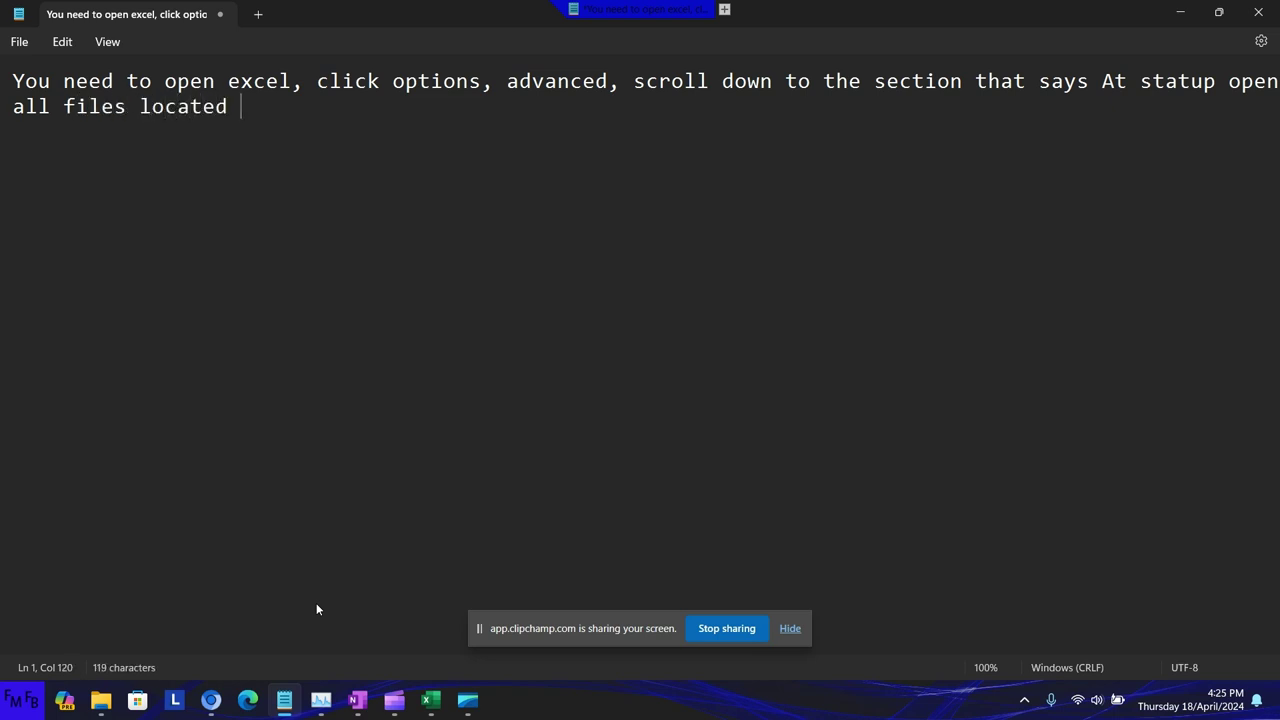
type("in:")
type(" and ")
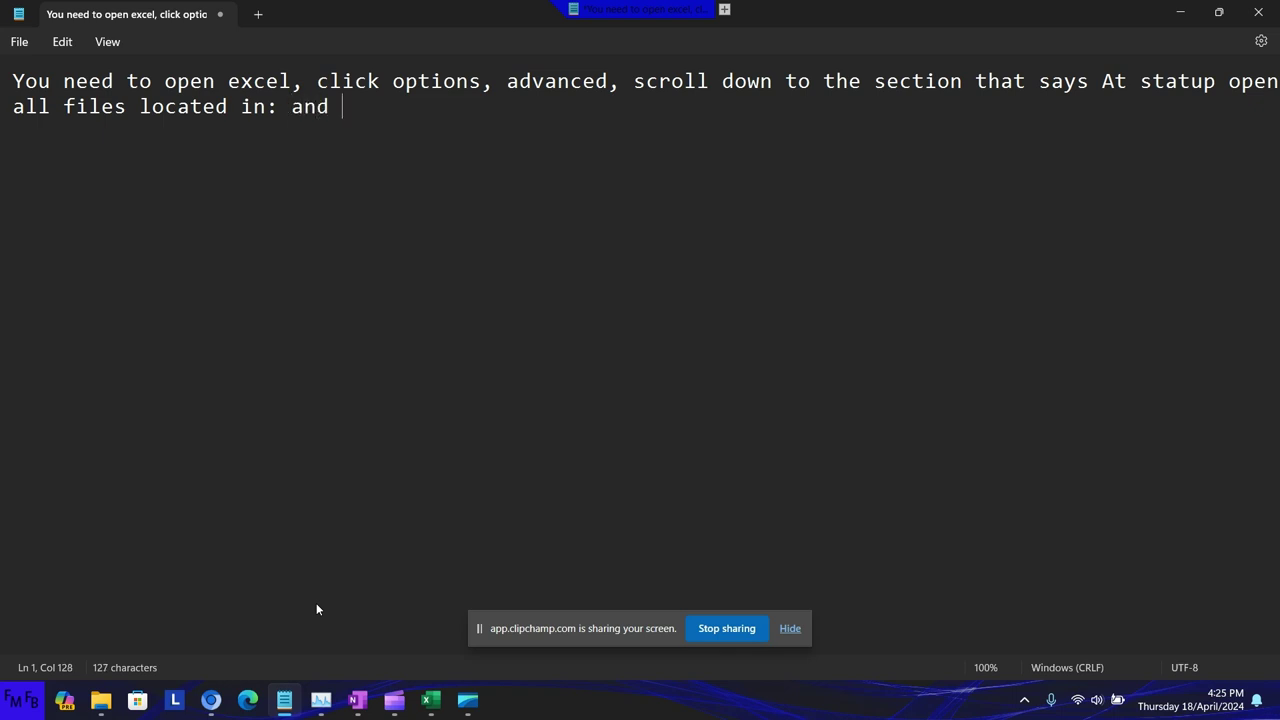
type("here you ")
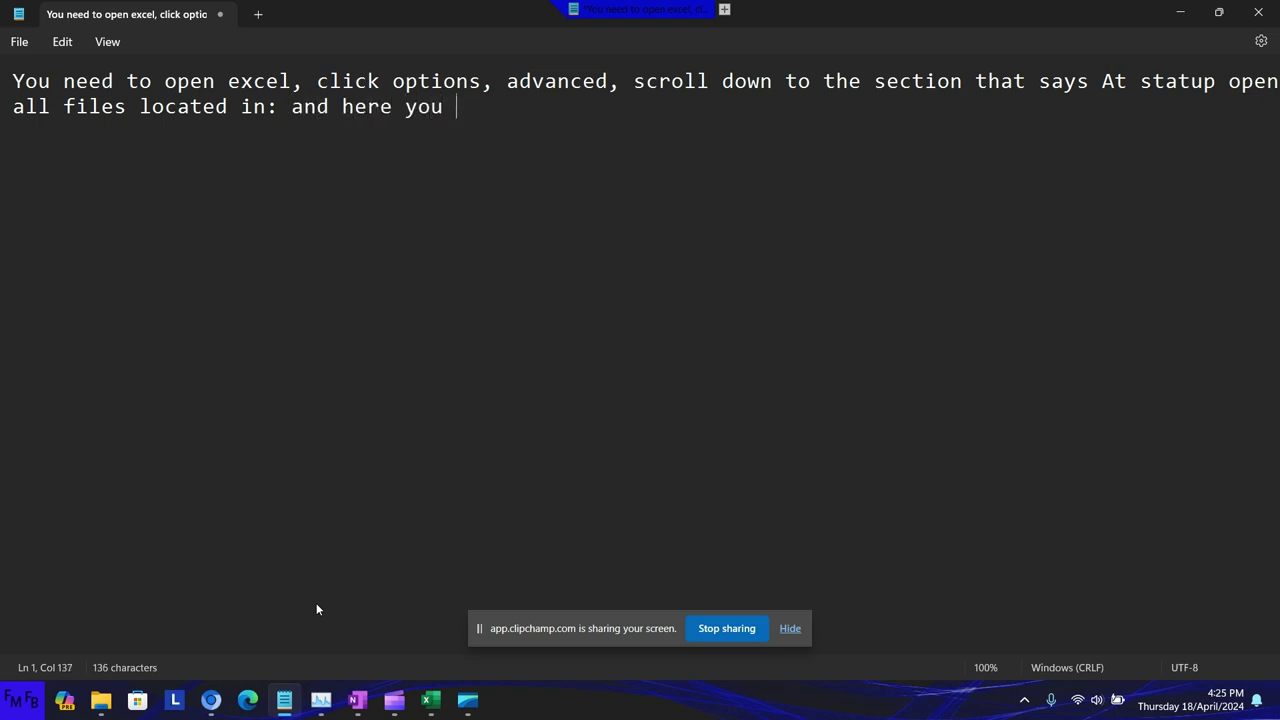
type("neded ")
type("to place ")
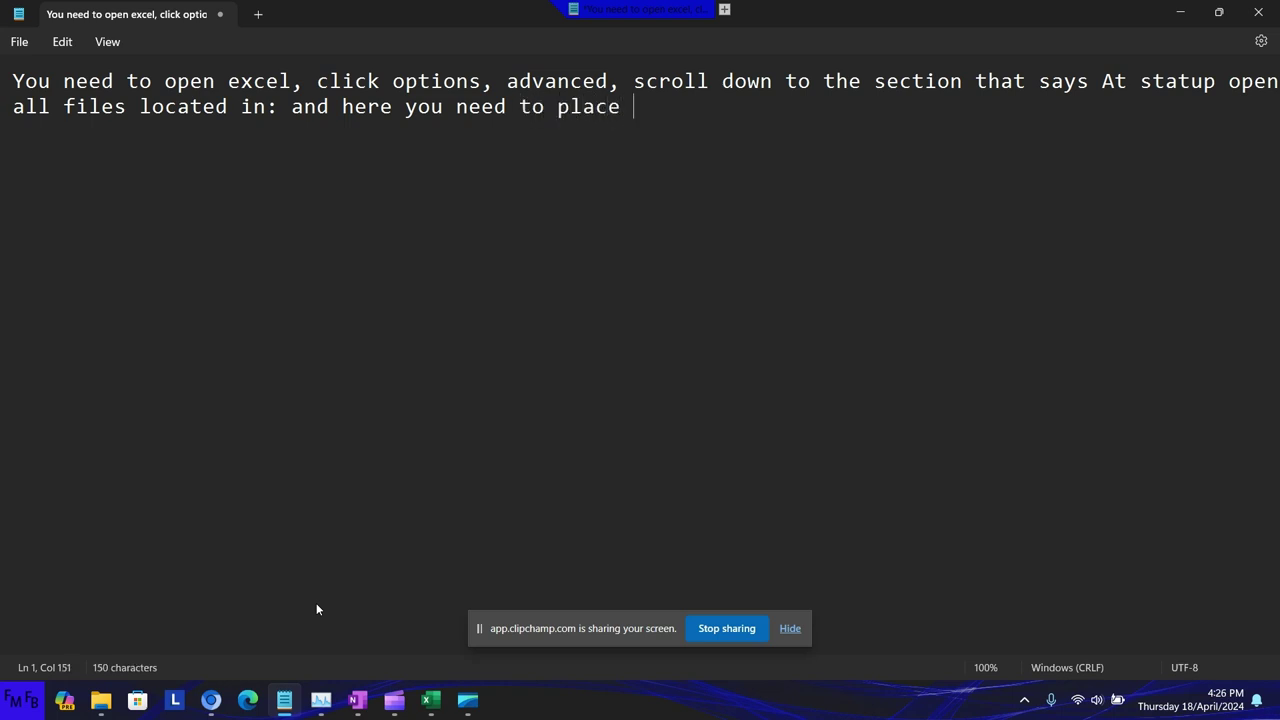
type("the path o")
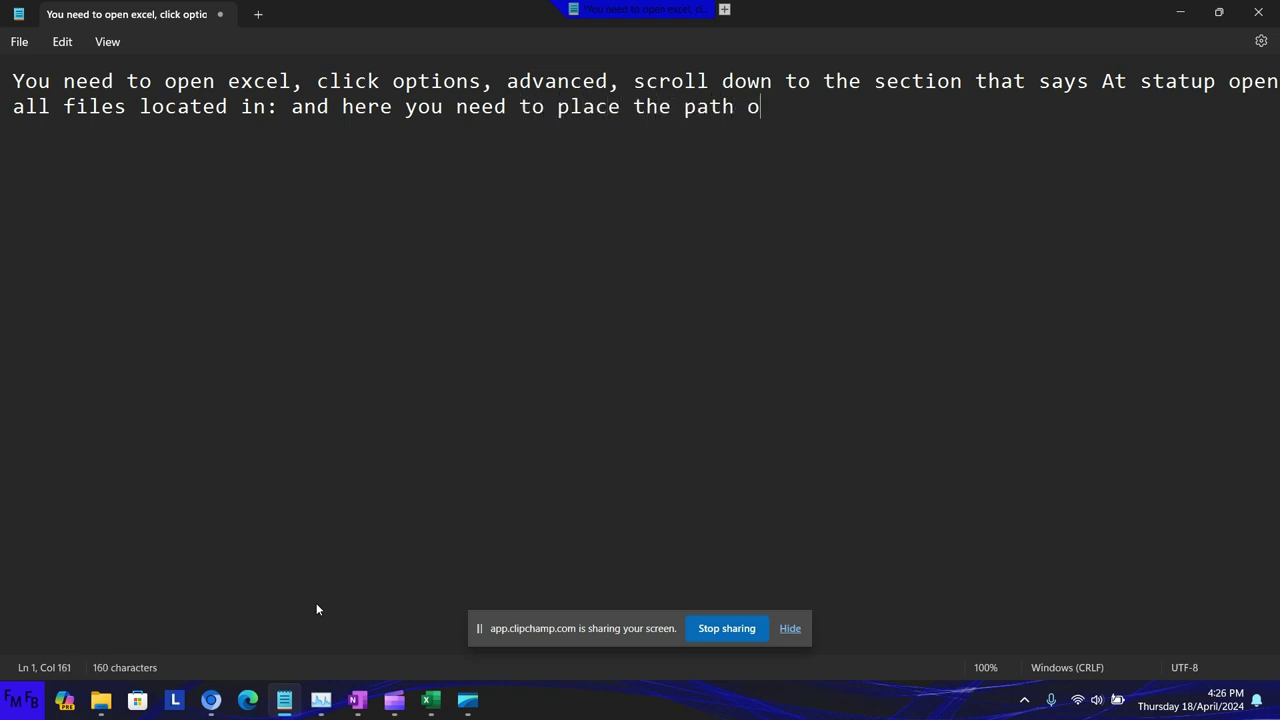
type("f the folder ")
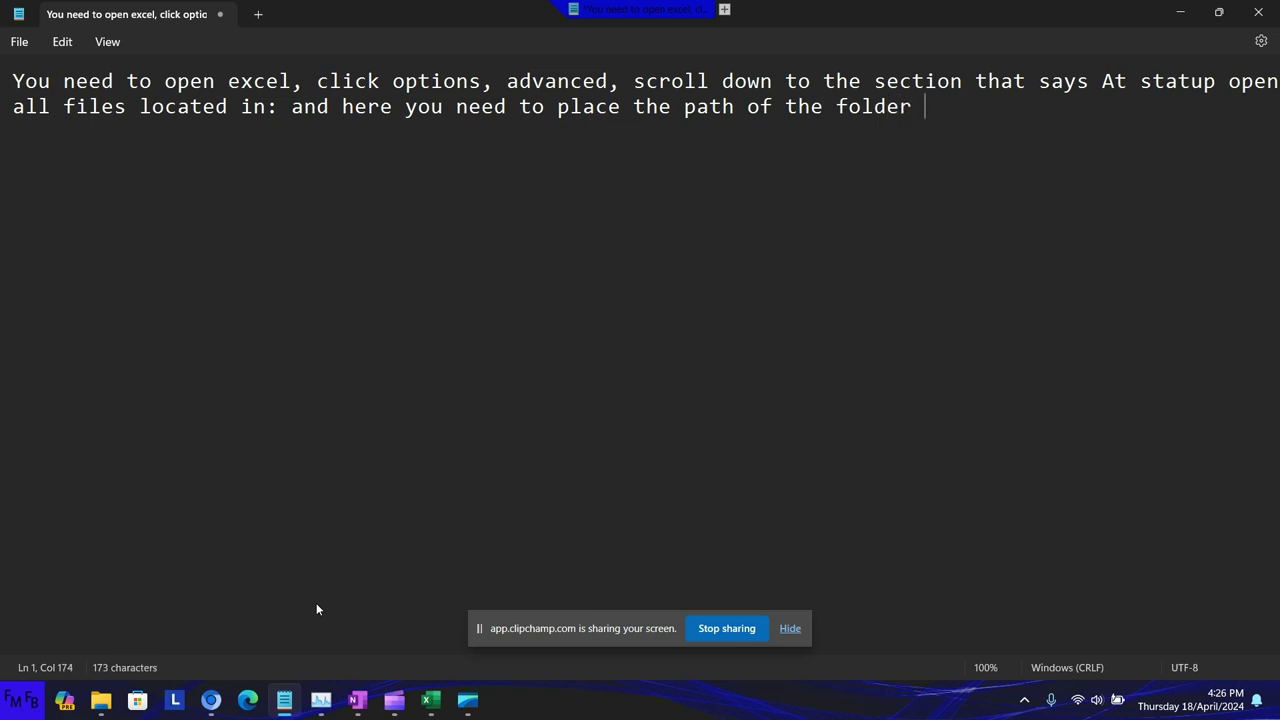
type("that conta")
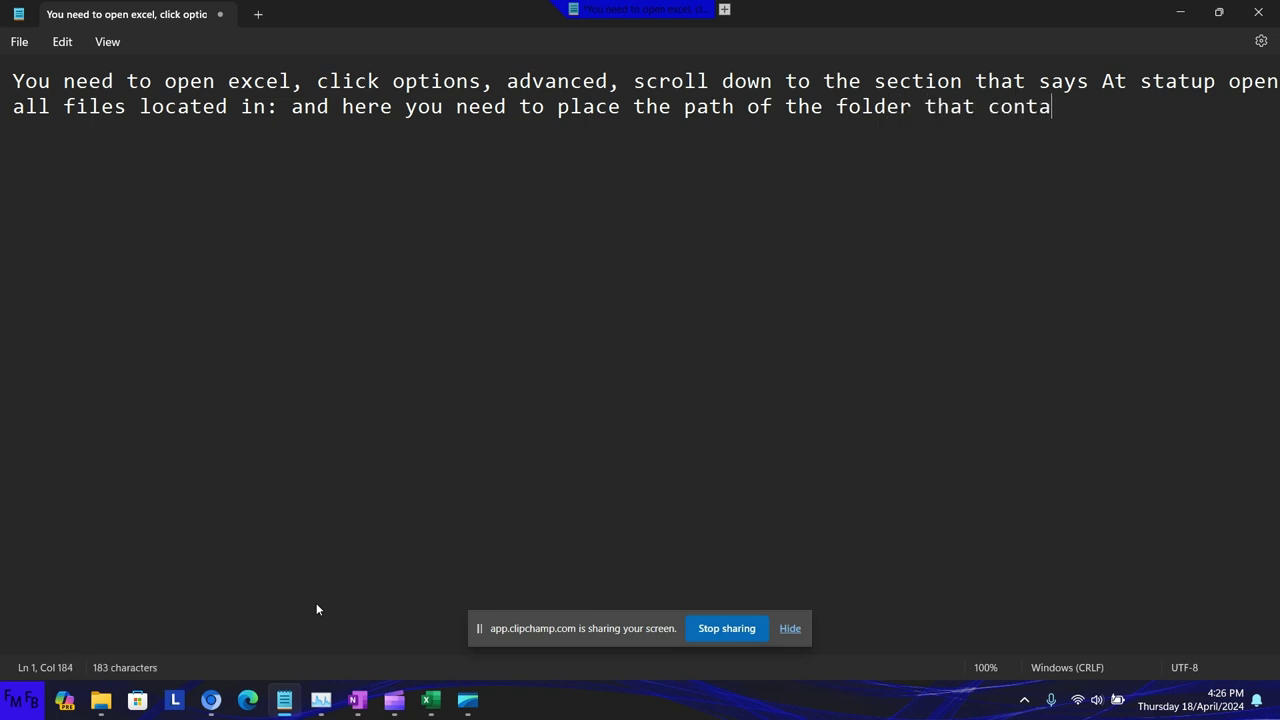
type("ins you")
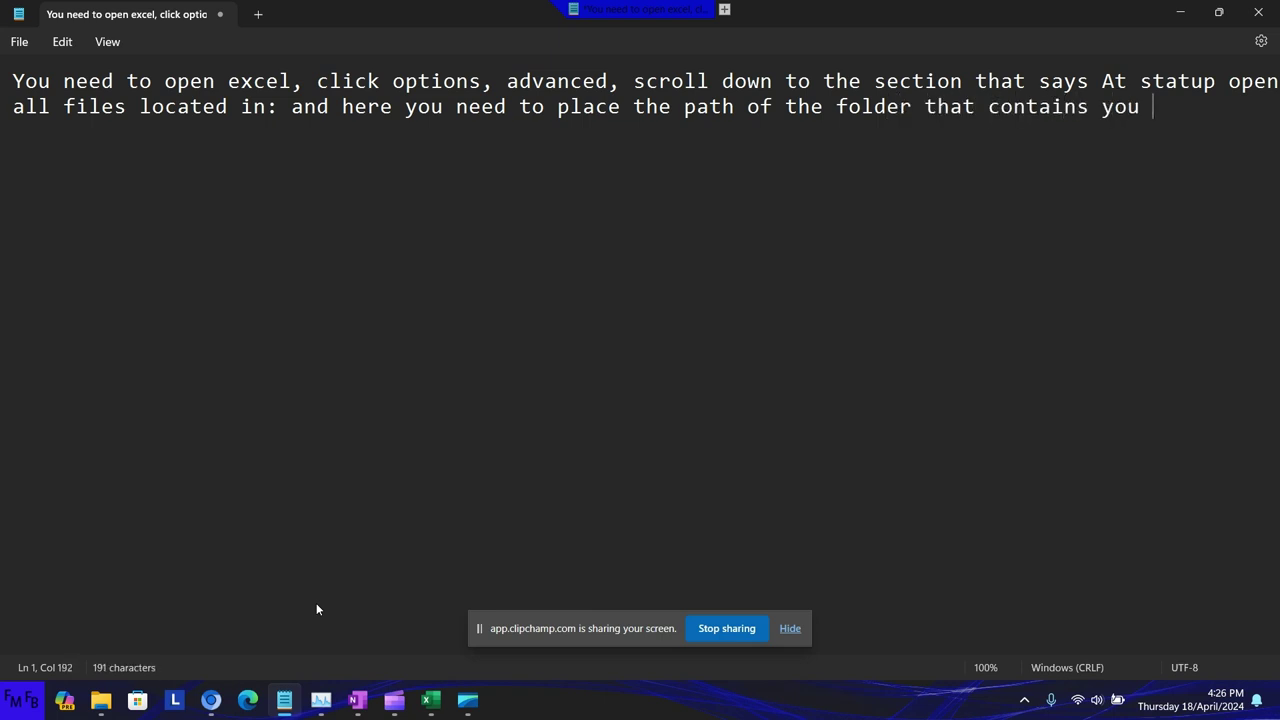
type("r addins")
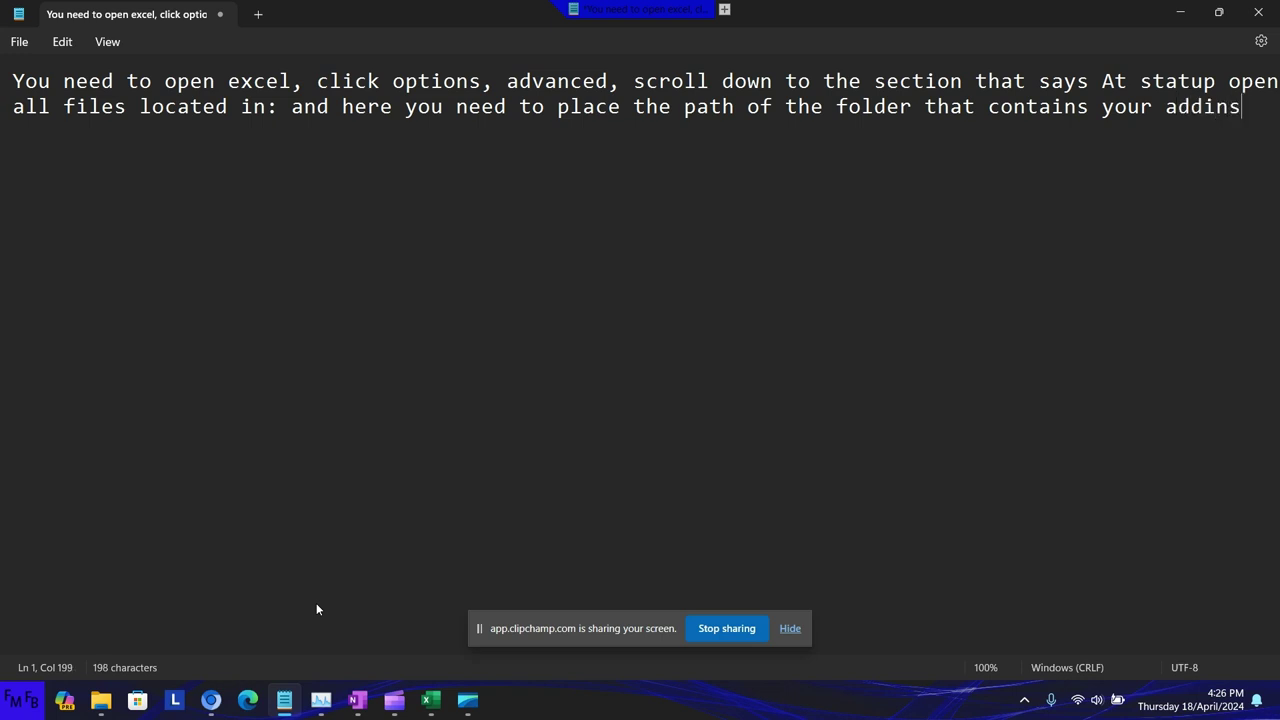
type(".")
type("U")
type("sted debe")
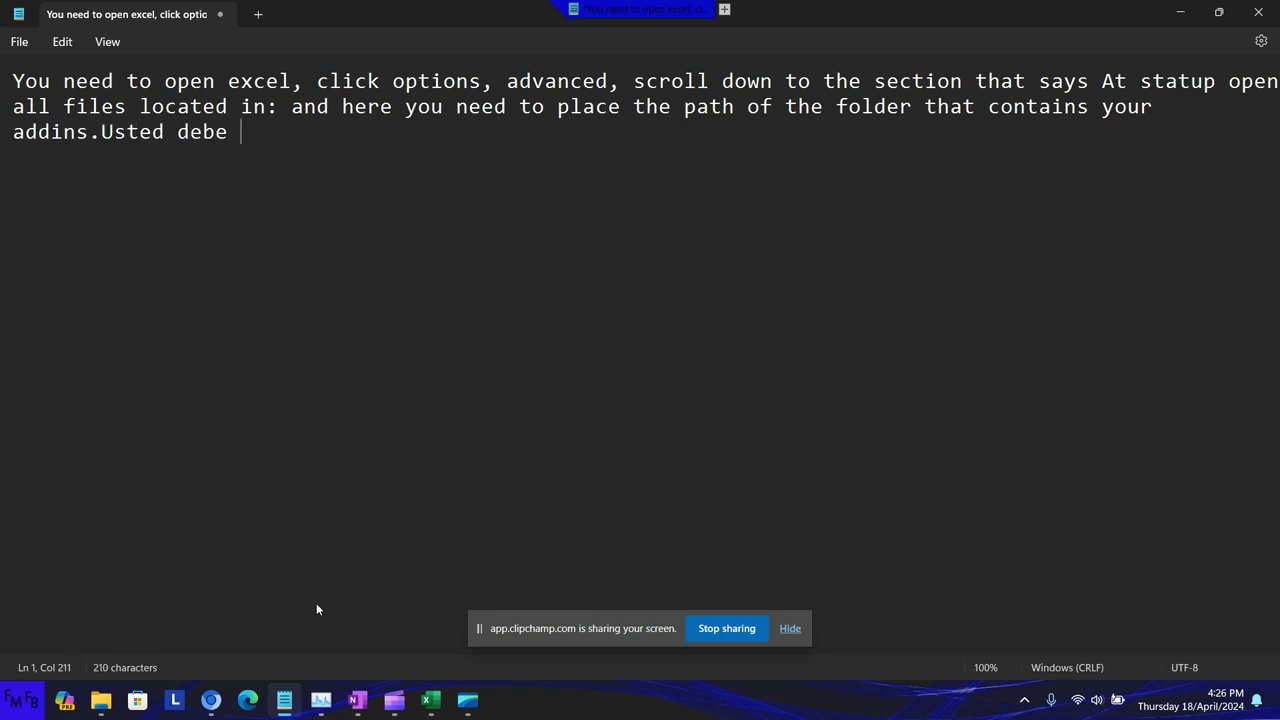
type(" de abrir e")
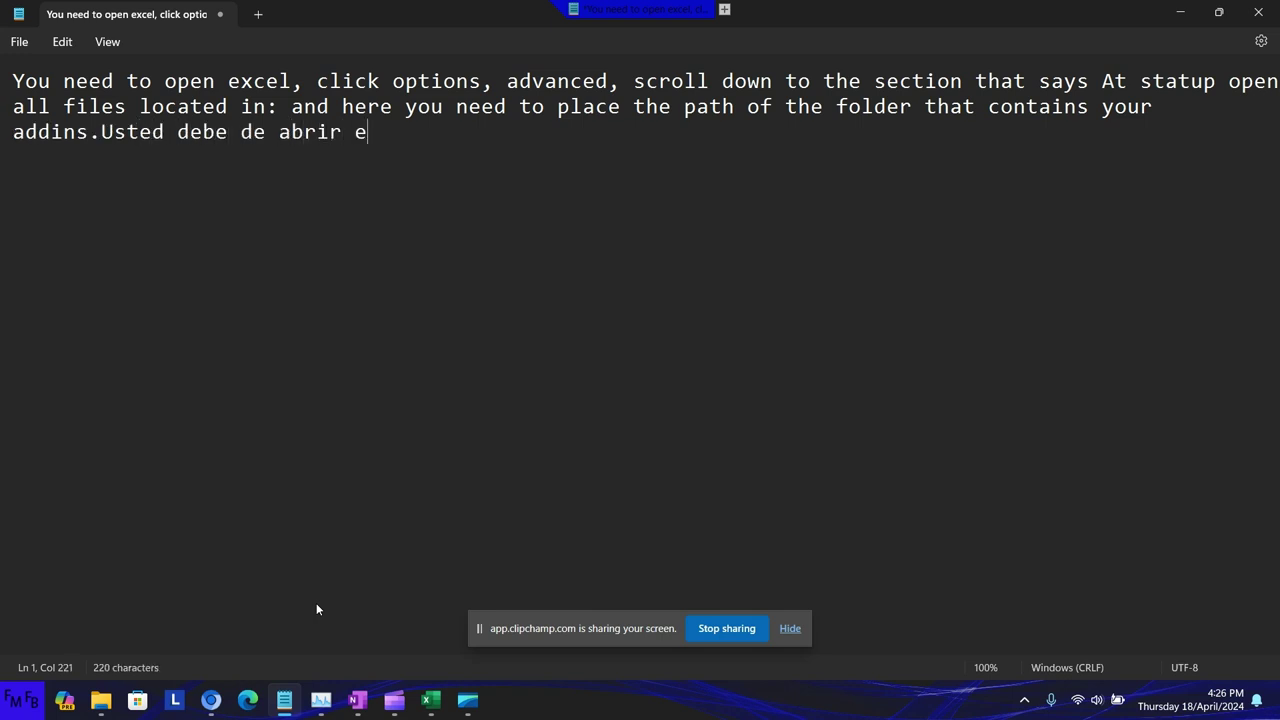
type("xcel, ")
type("dar ")
type("clicen")
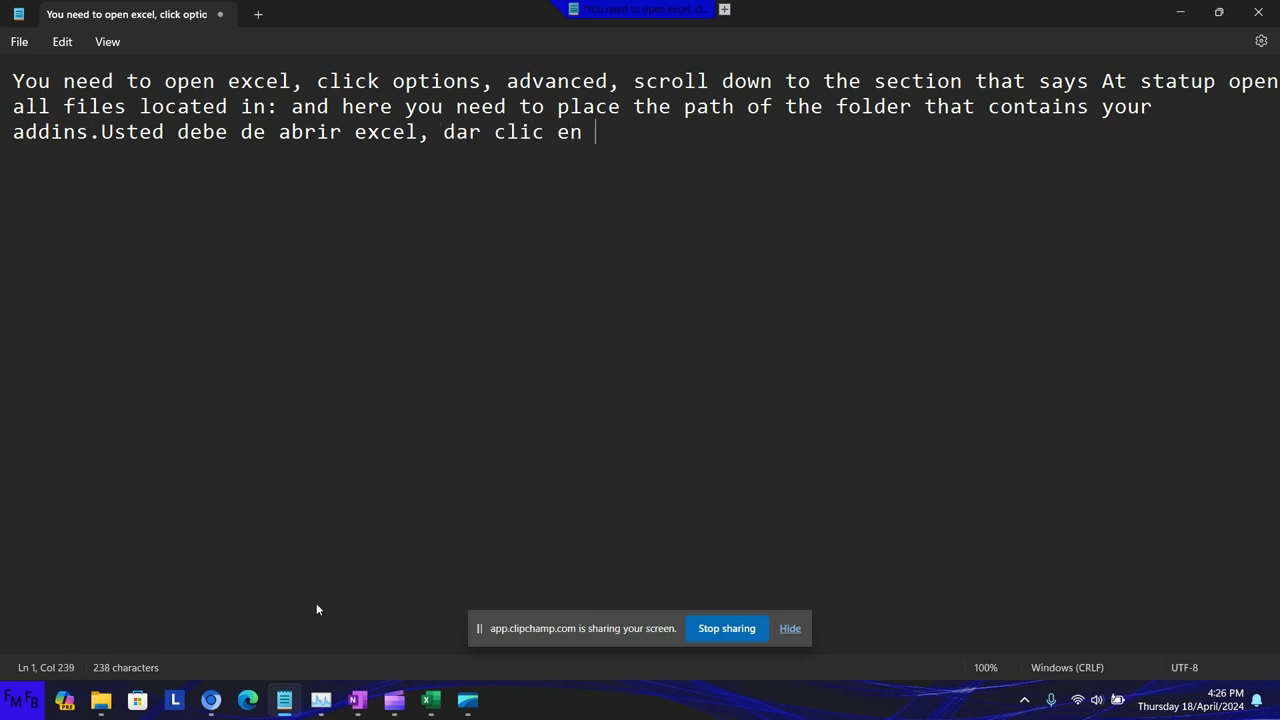
type("opciones,")
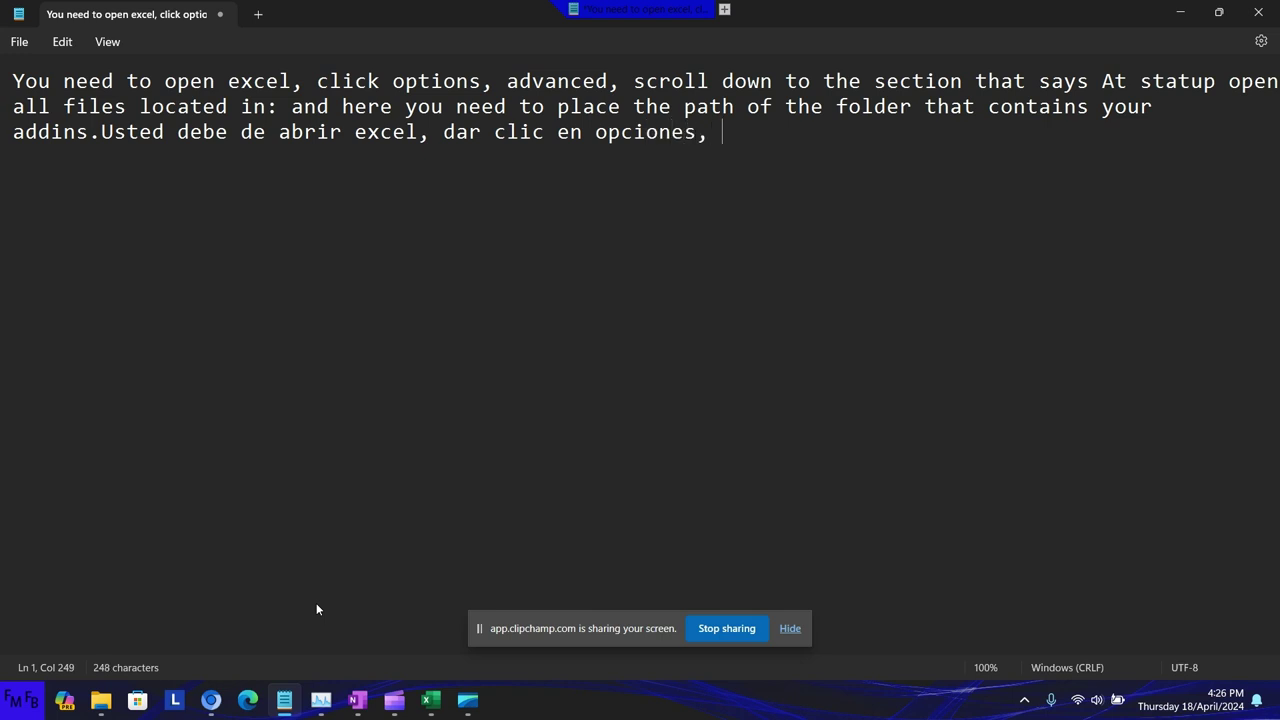
type("luego ava")
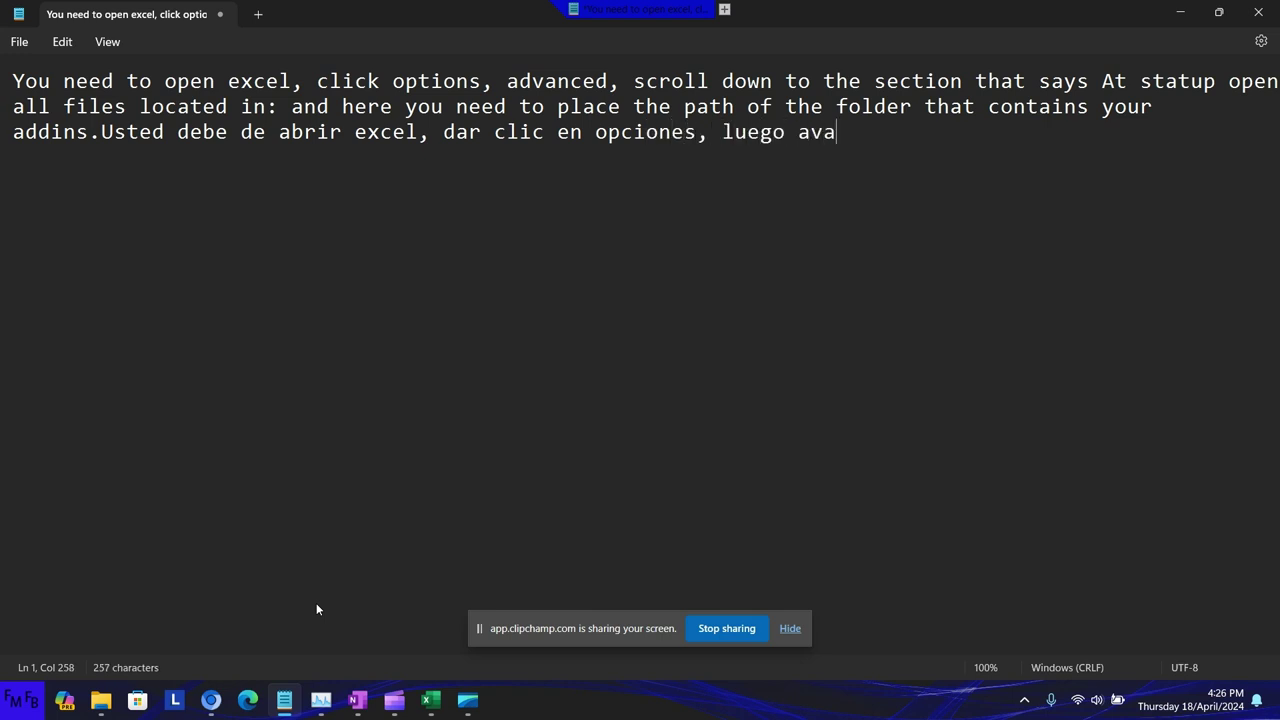
type("nzado y")
type(" luego ")
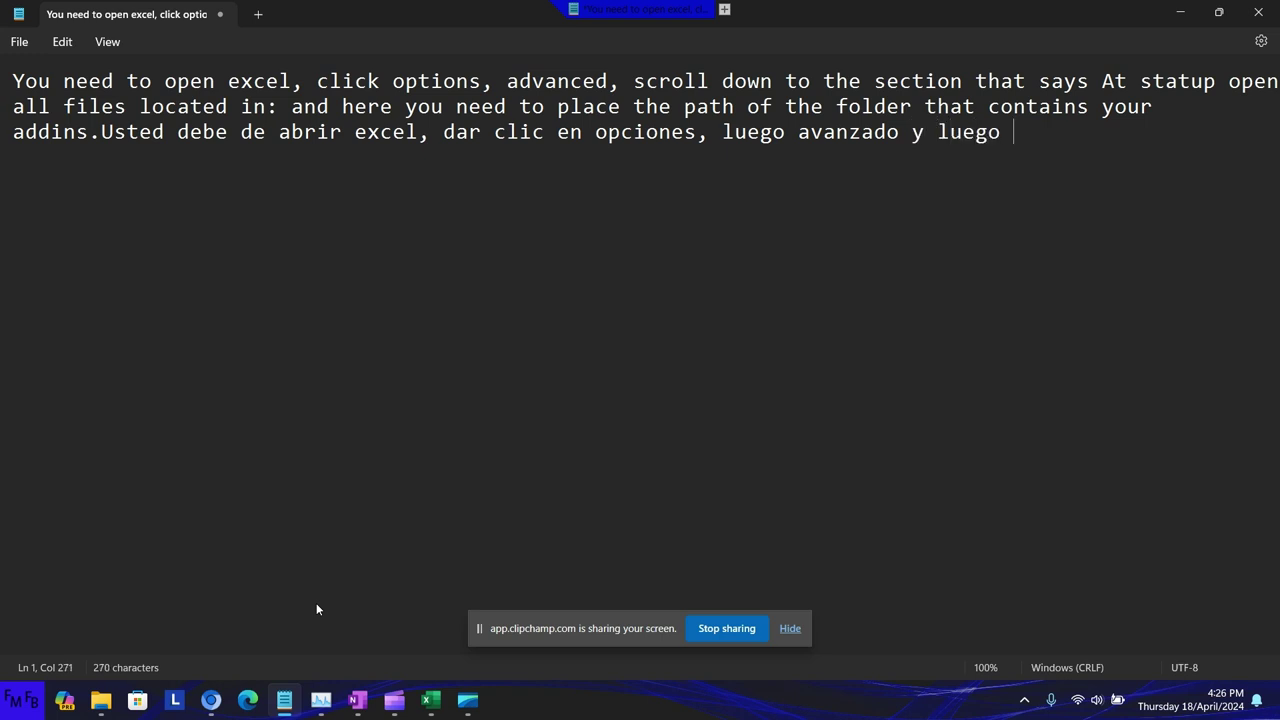
type("ba")
type("jar hasta ")
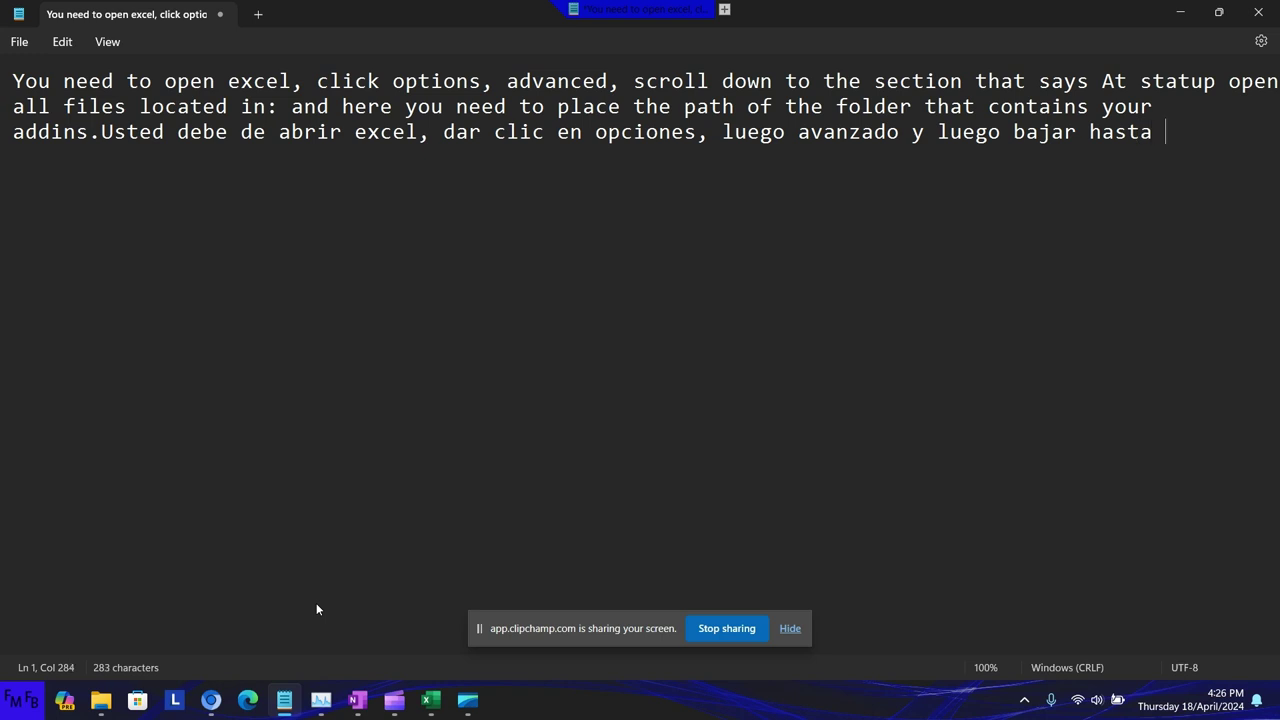
type("la secci")
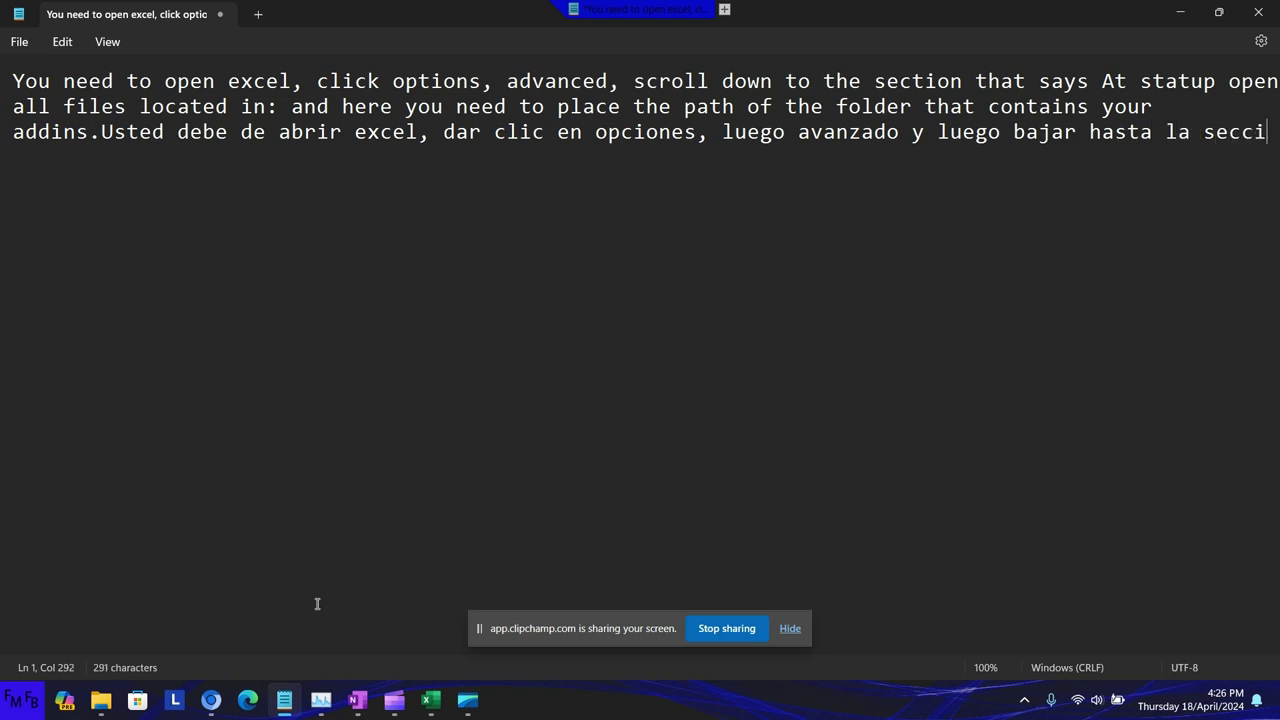
type("ón que ")
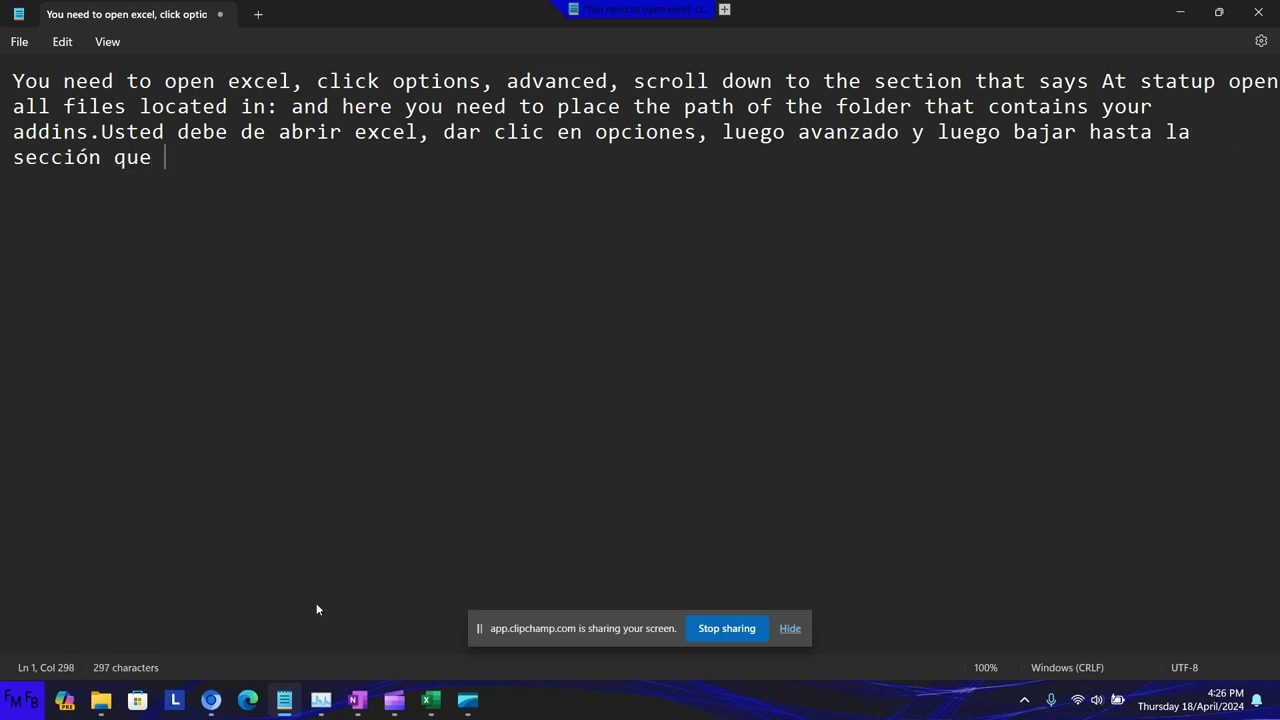
type("dice At")
type(" star")
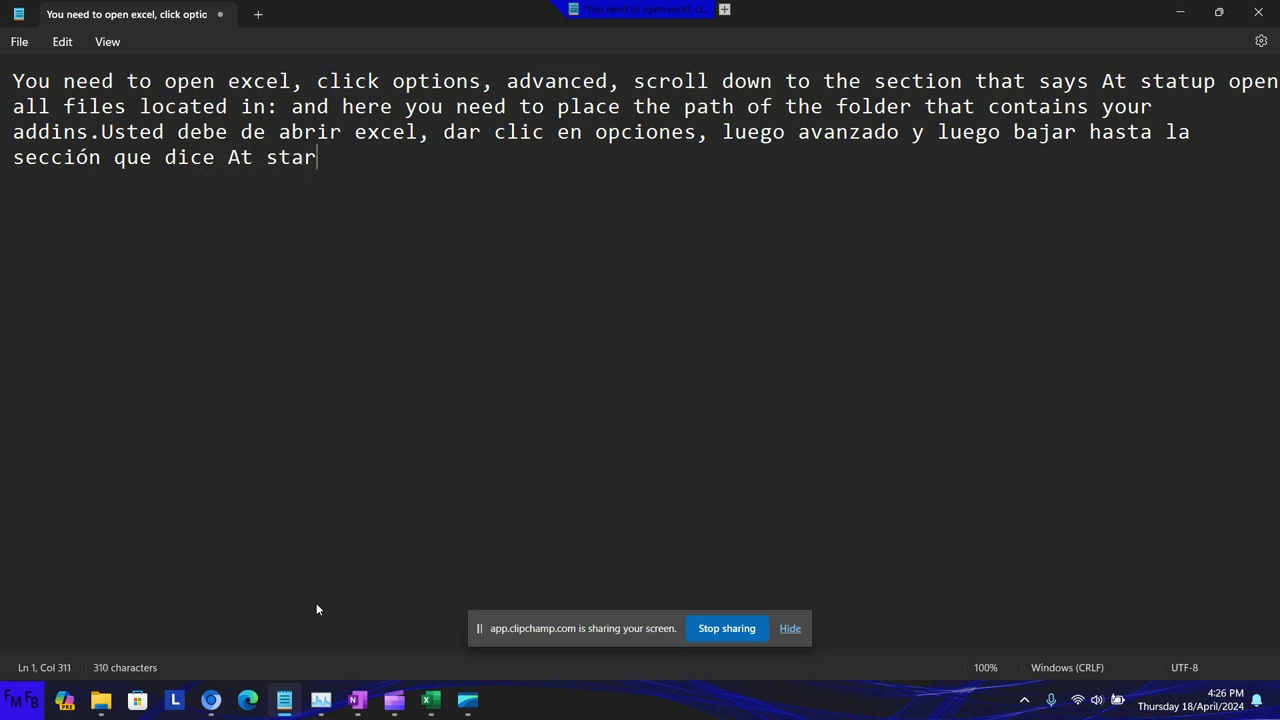
type("tup")
type(" open all f")
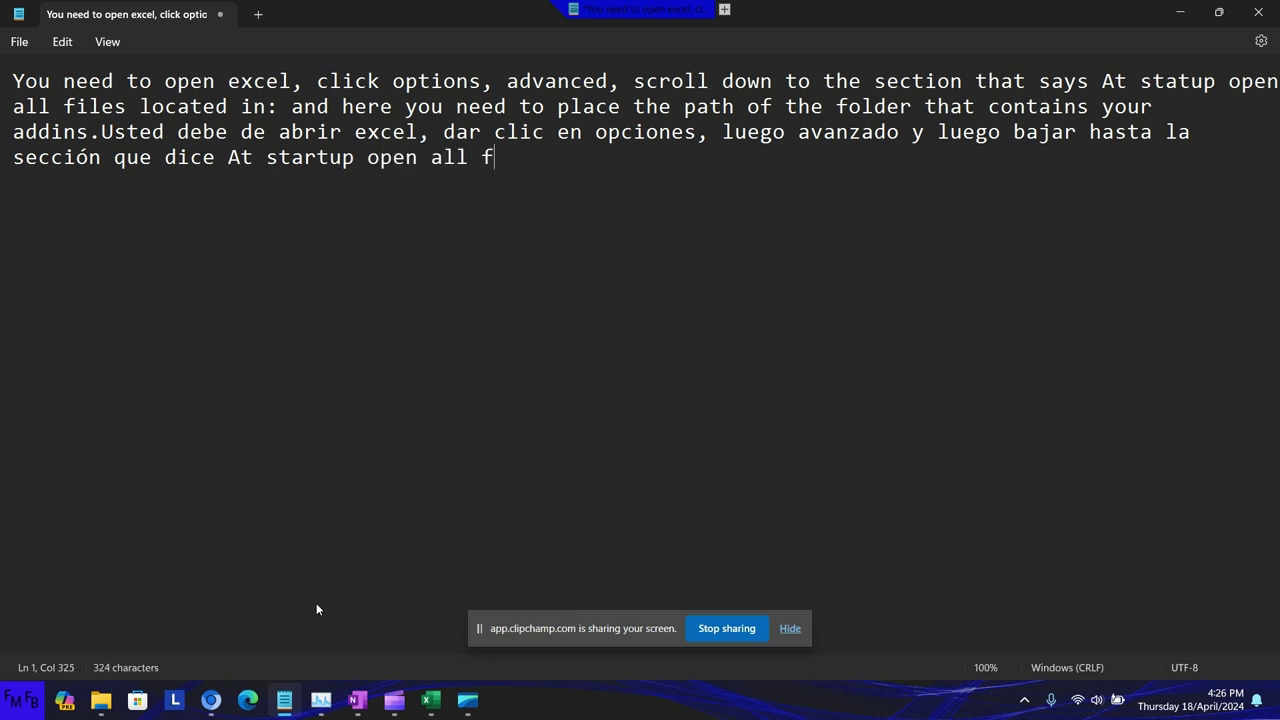
type("iles locate")
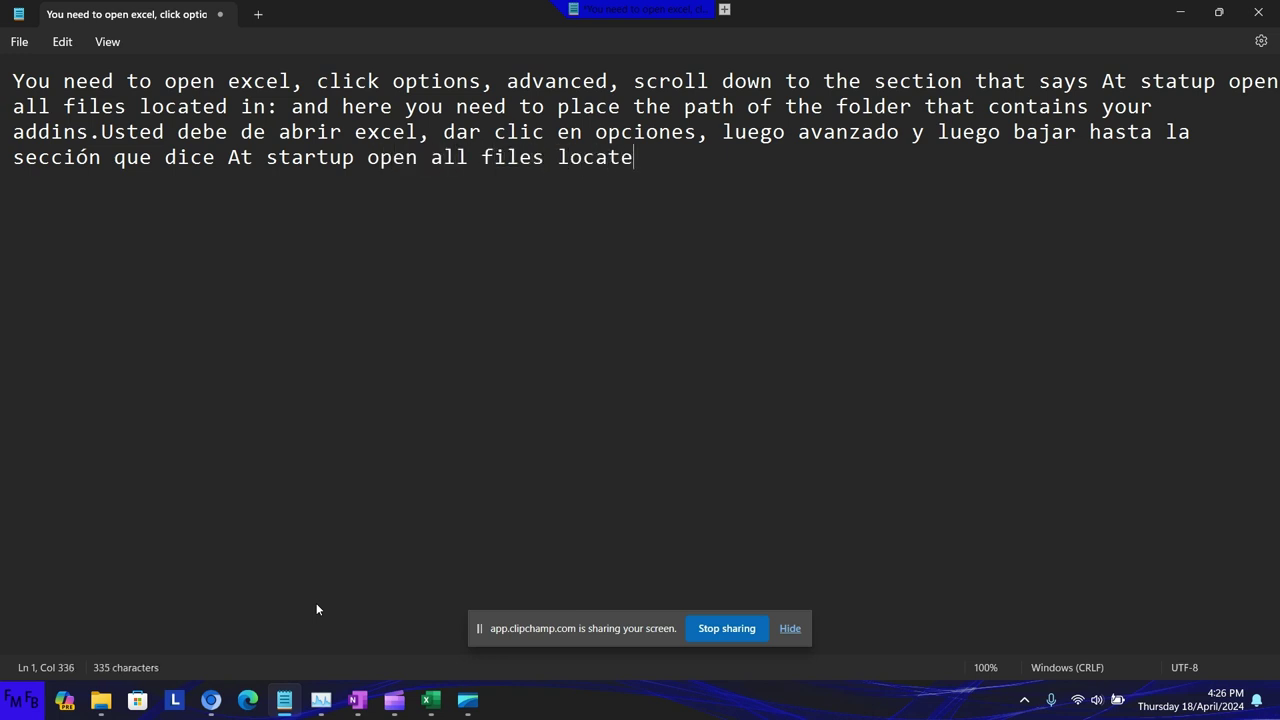
type("d in:")
type(" y aca deb")
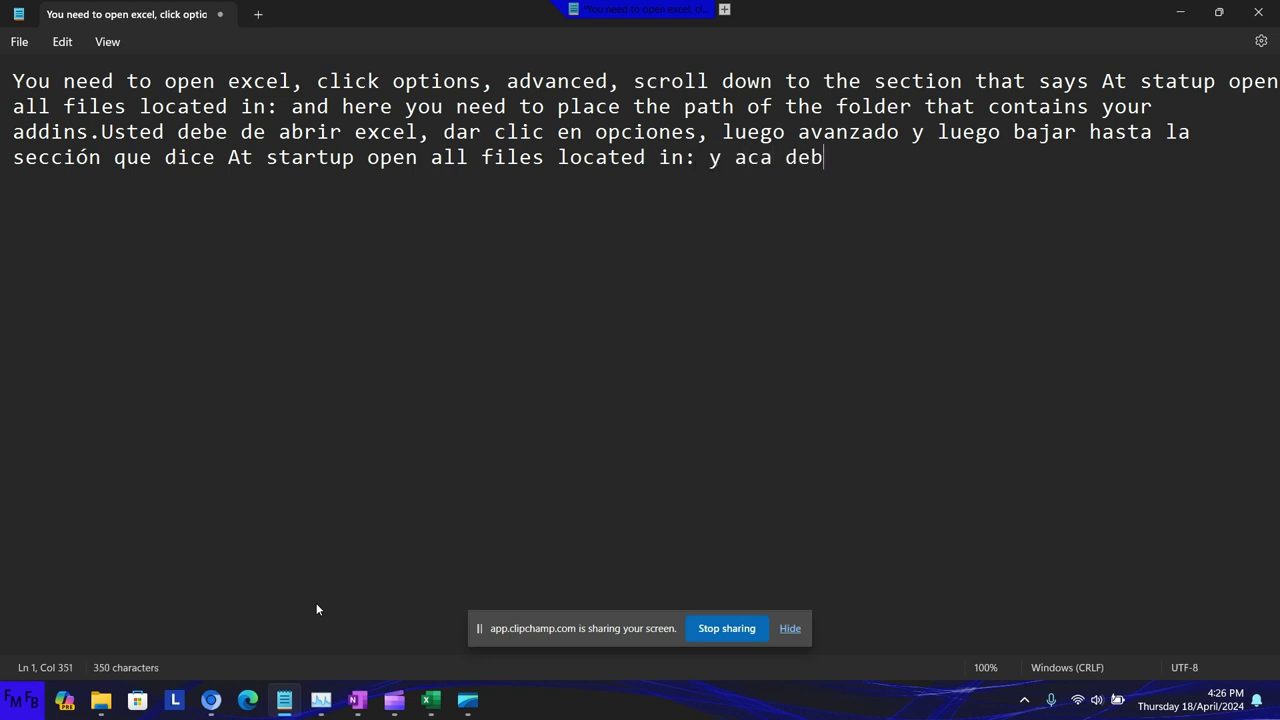
type("e de ")
type("pegar to")
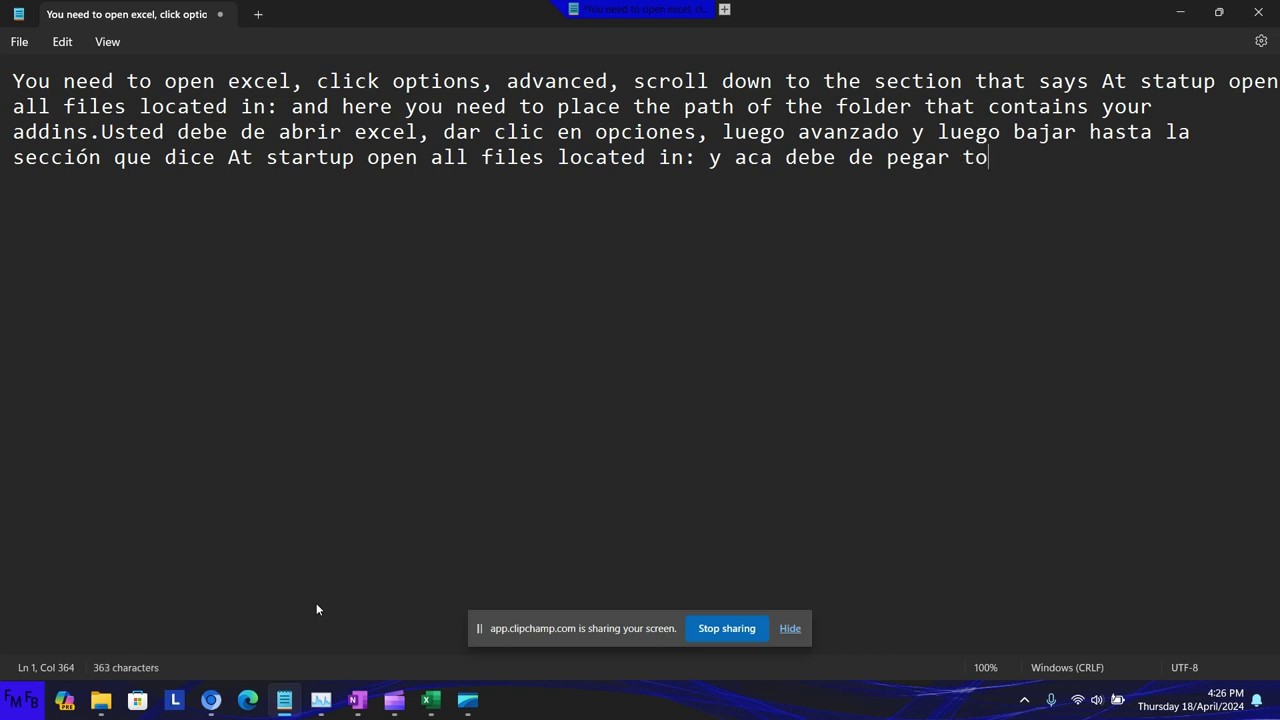
type("dos los com")
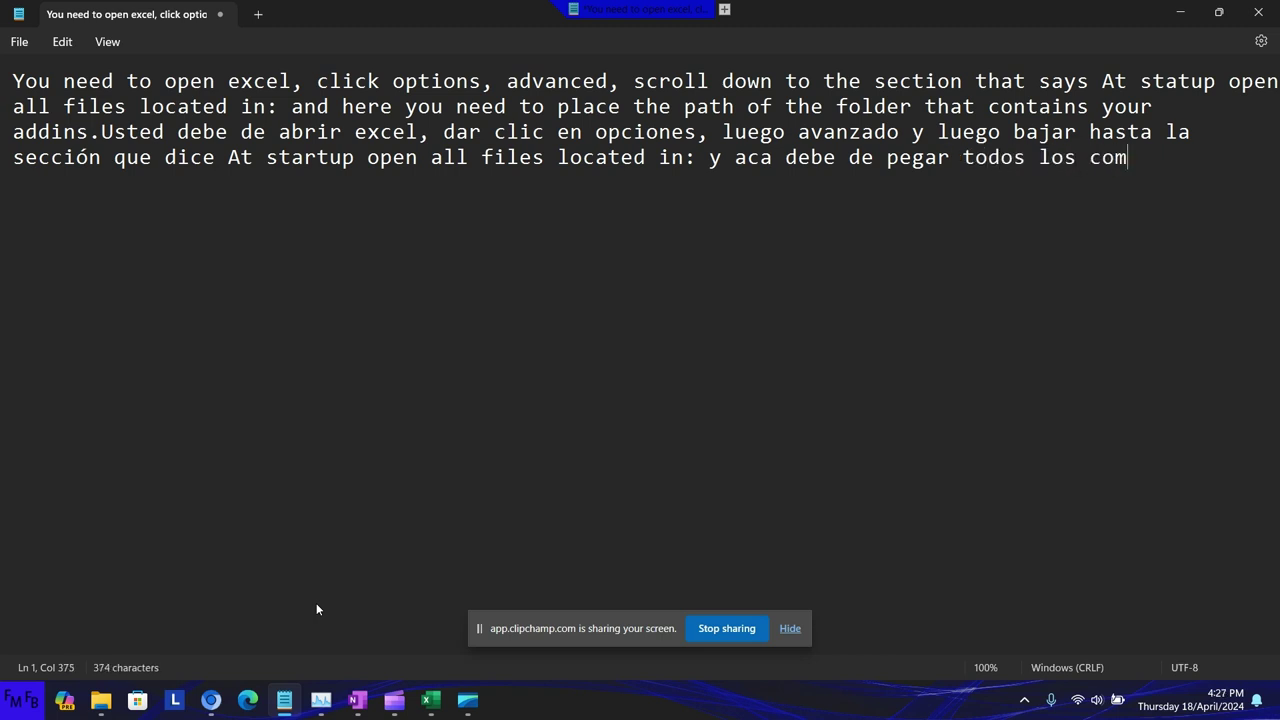
type("plementos de")
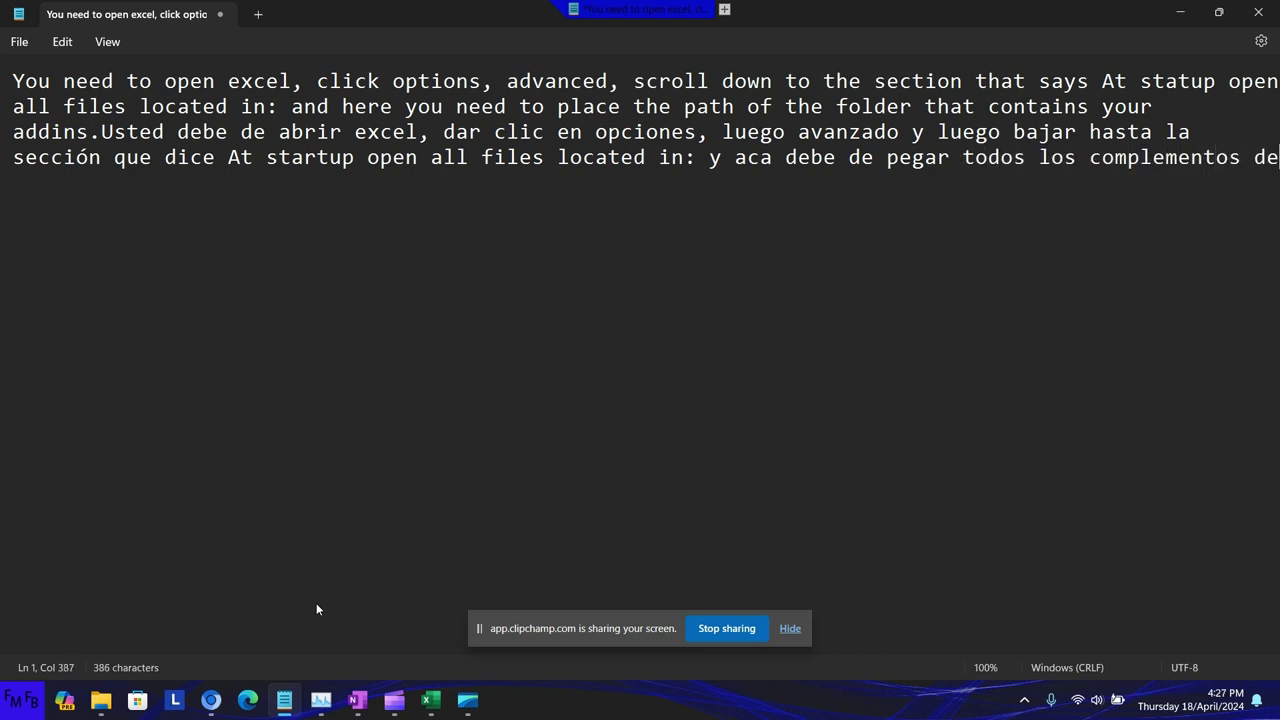
type(" Excel q")
type("ue va a ")
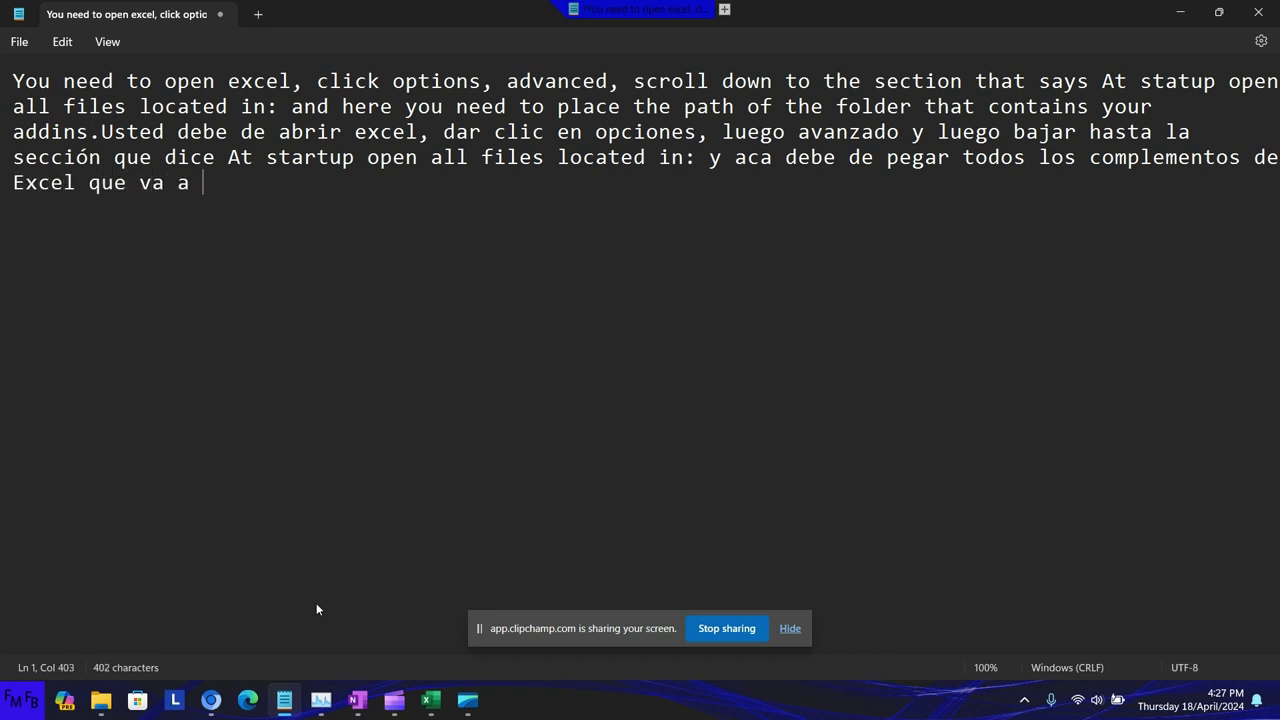
type("usar.")
- Open Excel Options on the Advanced page
left_click(431, 700)
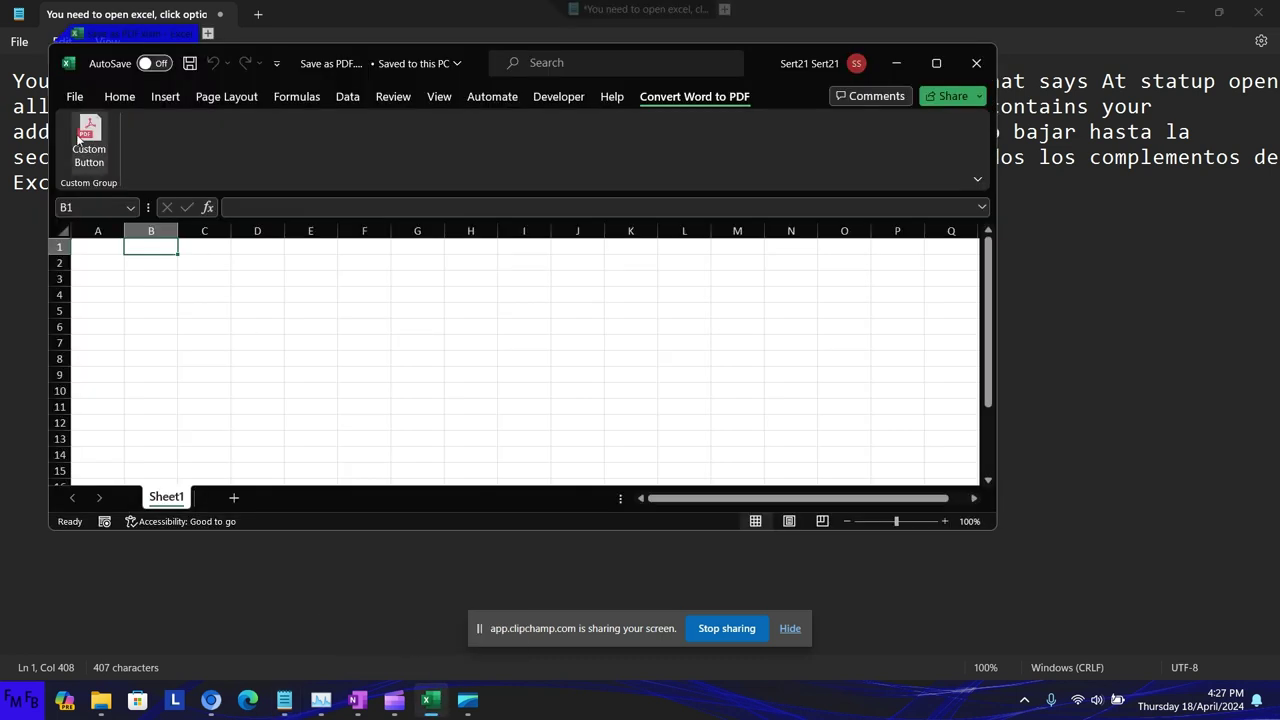
left_click(73, 97)
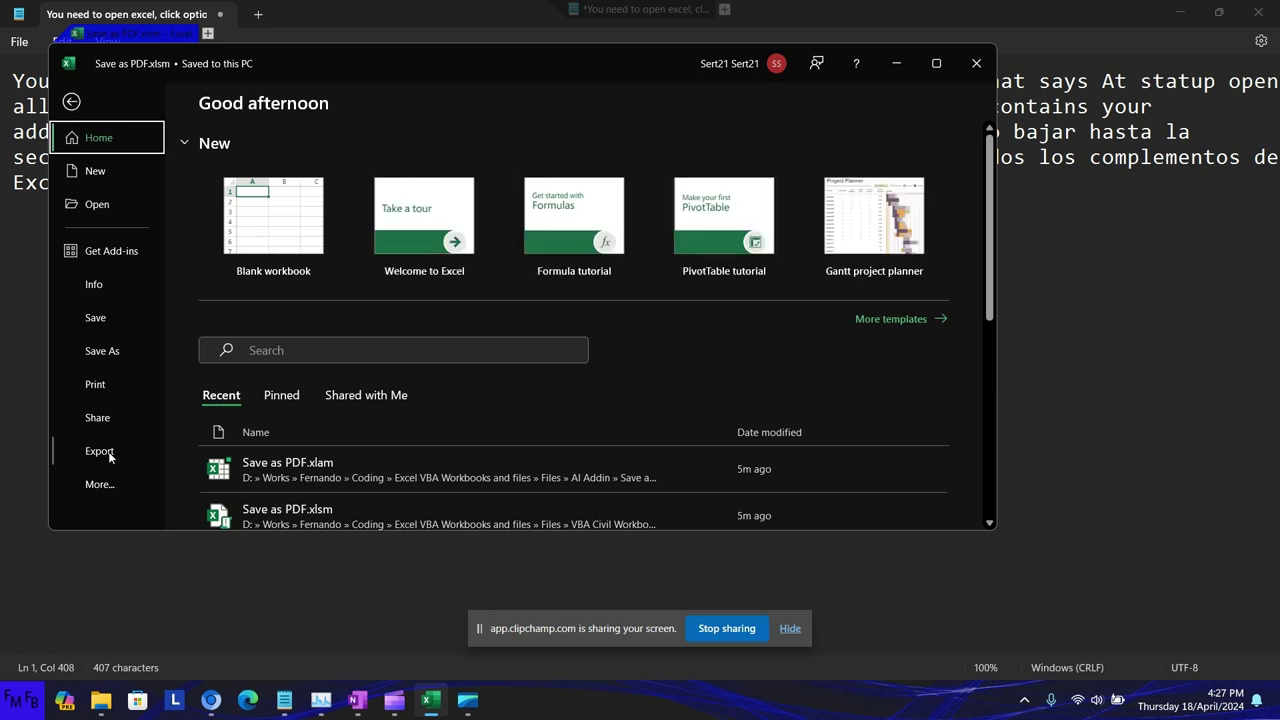
left_click(115, 486)
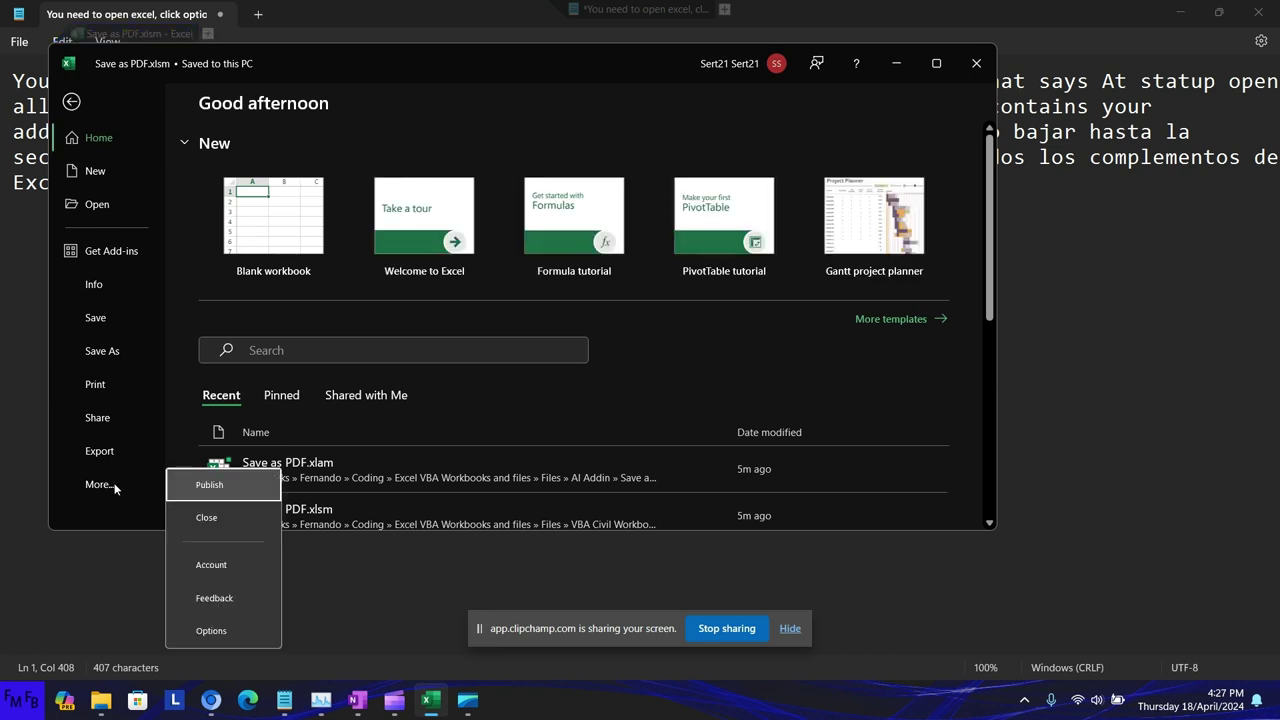
left_click(211, 630)
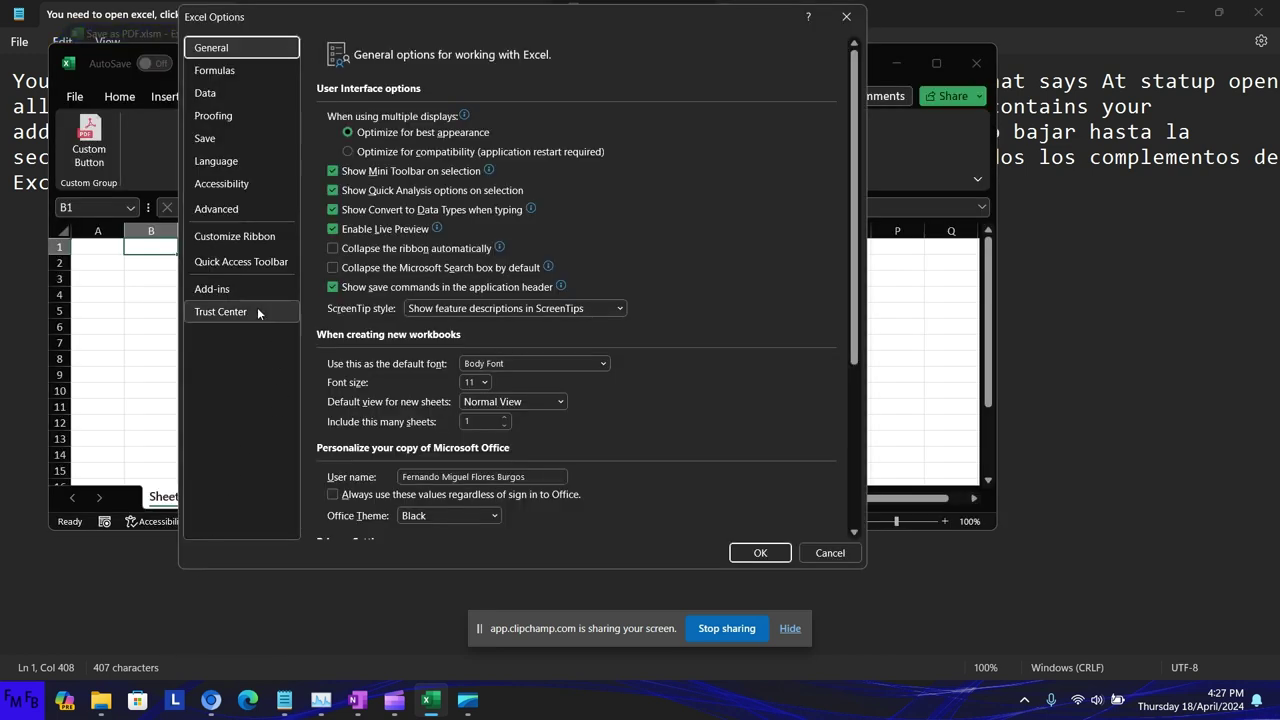
left_click(220, 210)
- Scroll to General and select the 'At startup, open all files in' folder path
scroll(540, 322, "down", 5)
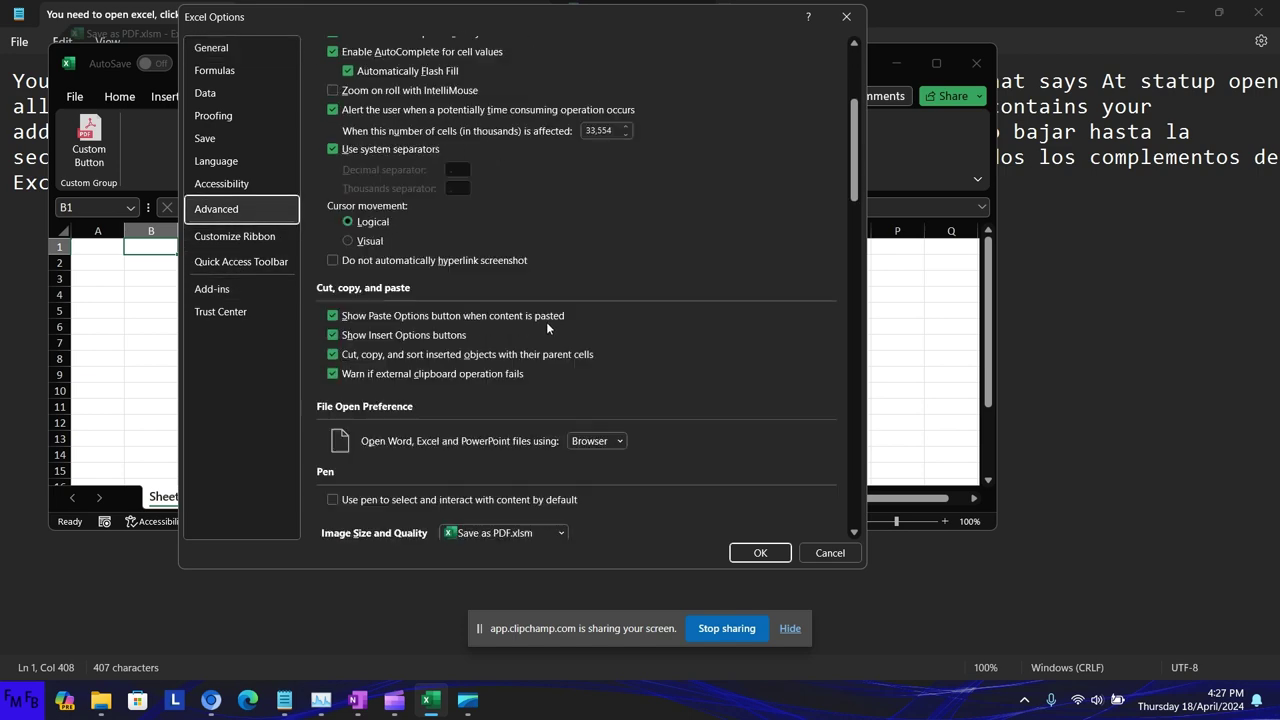
scroll(546, 324, "down", 5)
scroll(548, 328, "down", 5)
scroll(550, 332, "down", 5)
scroll(551, 331, "down", 5)
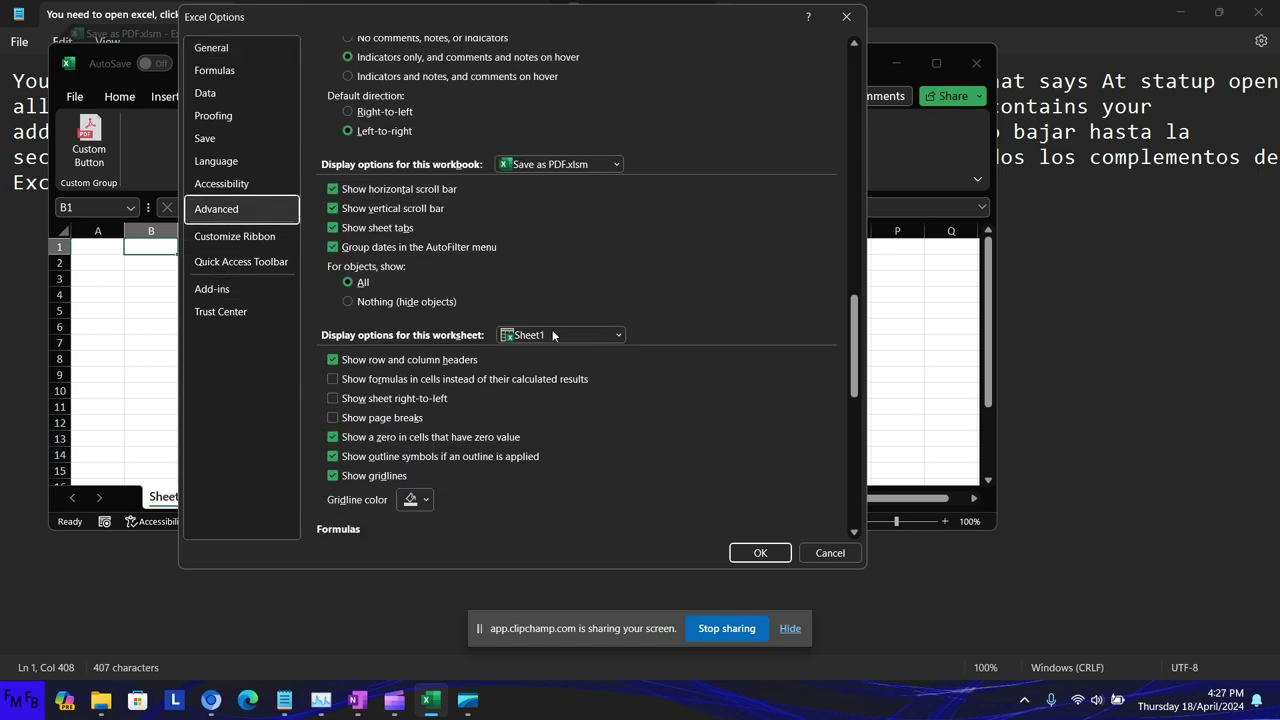
scroll(552, 333, "down", 5)
scroll(553, 336, "down", 5)
scroll(555, 340, "down", 5)
scroll(555, 341, "down", 2)
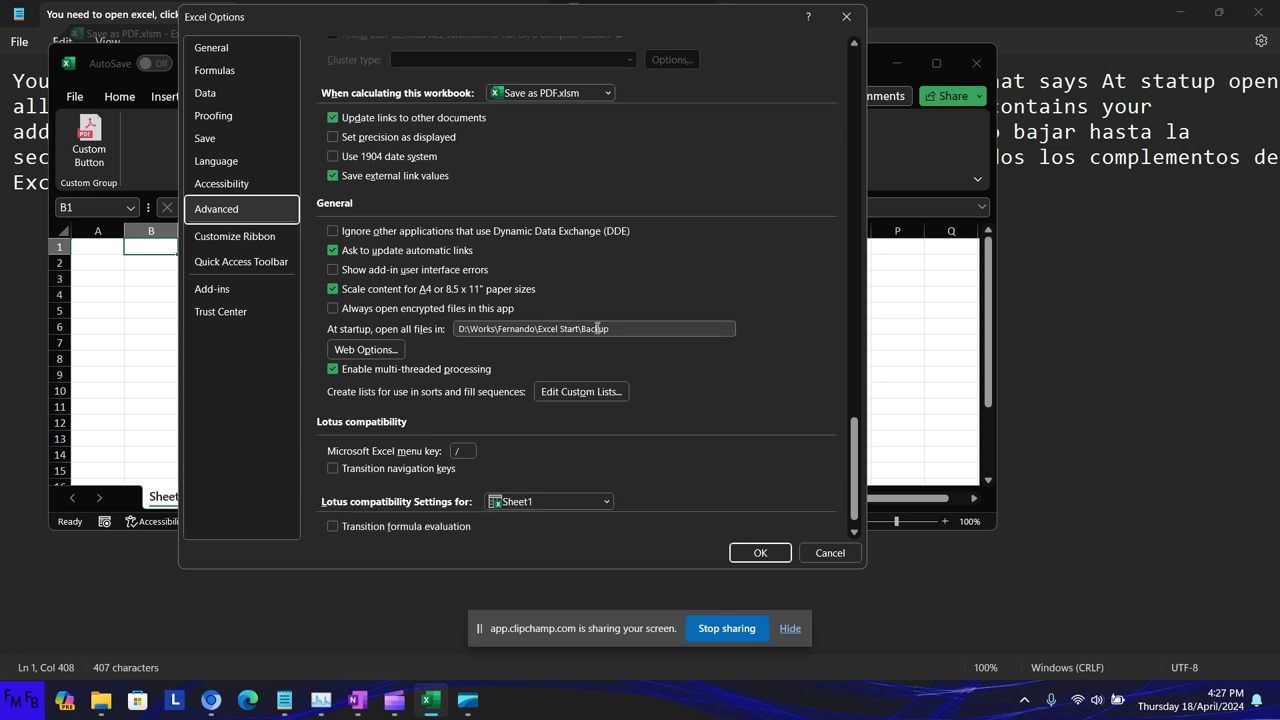
left_click_drag(606, 328, 456, 329)
key("ctrl+c")
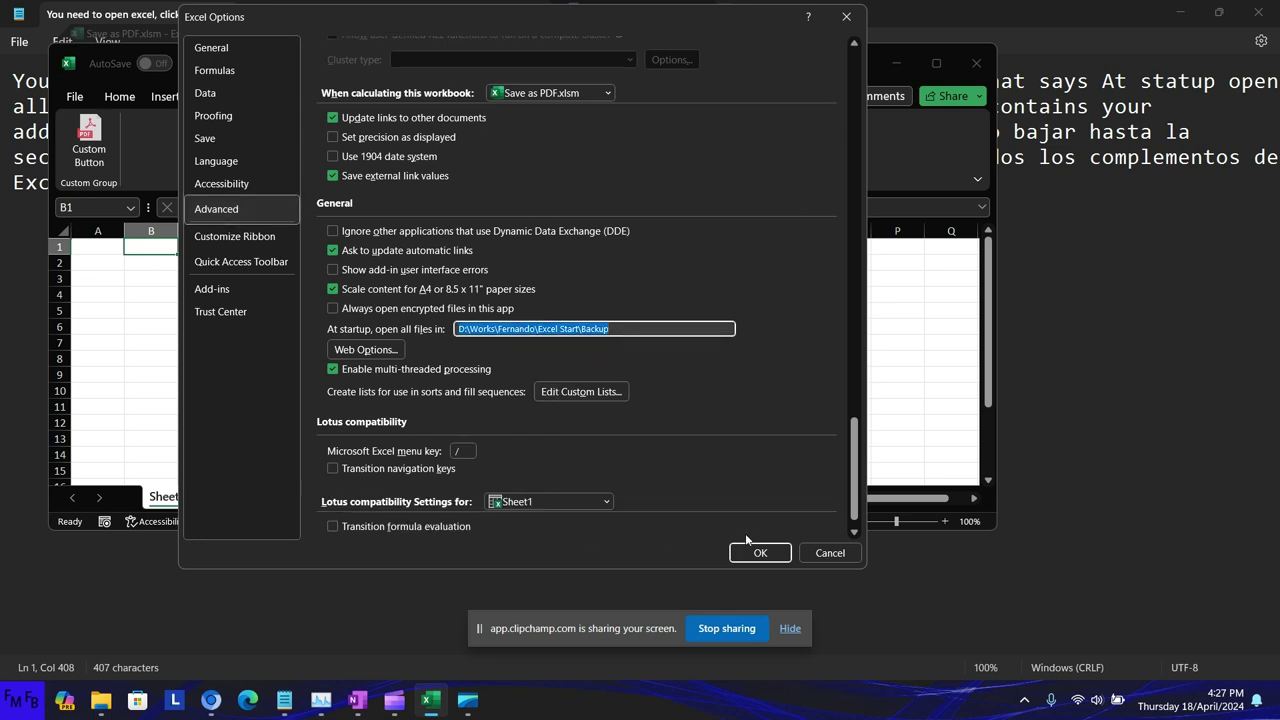
- Paste Save as PDF.xlam into the Backup folder and copy the Backup folder's path
mouse_move(210, 705)
left_click(96, 708)
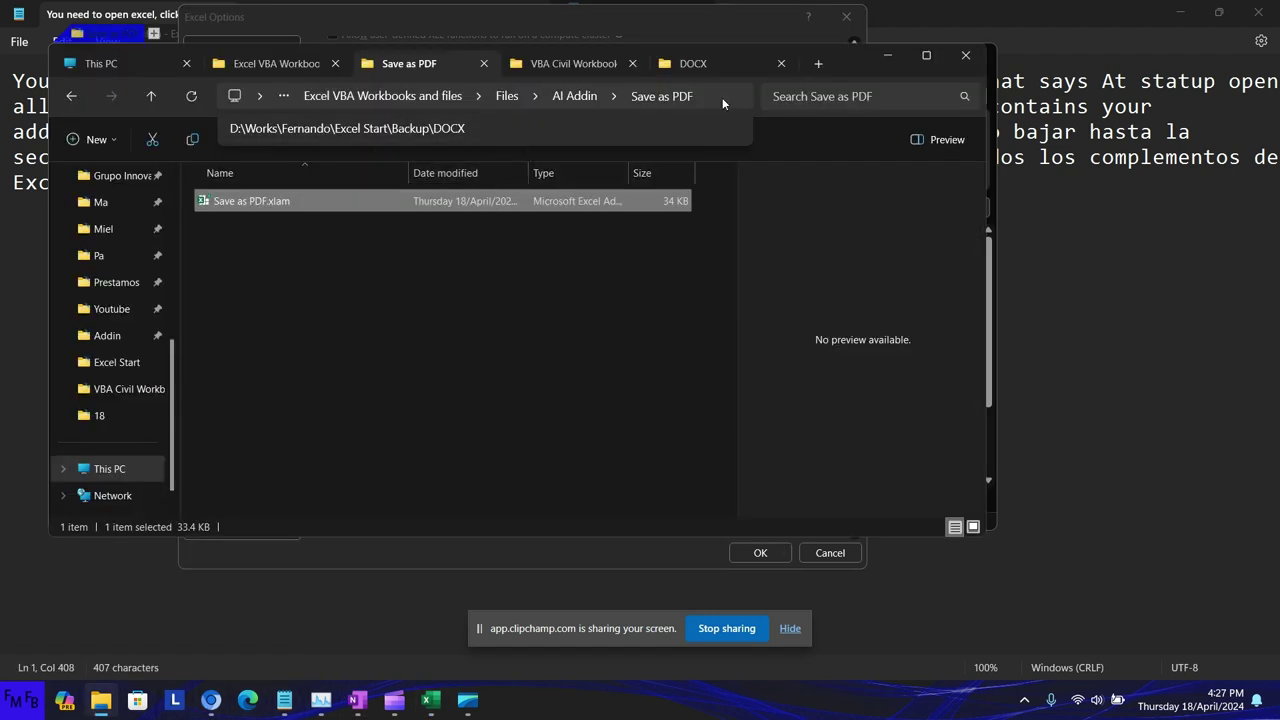
left_click(703, 66)
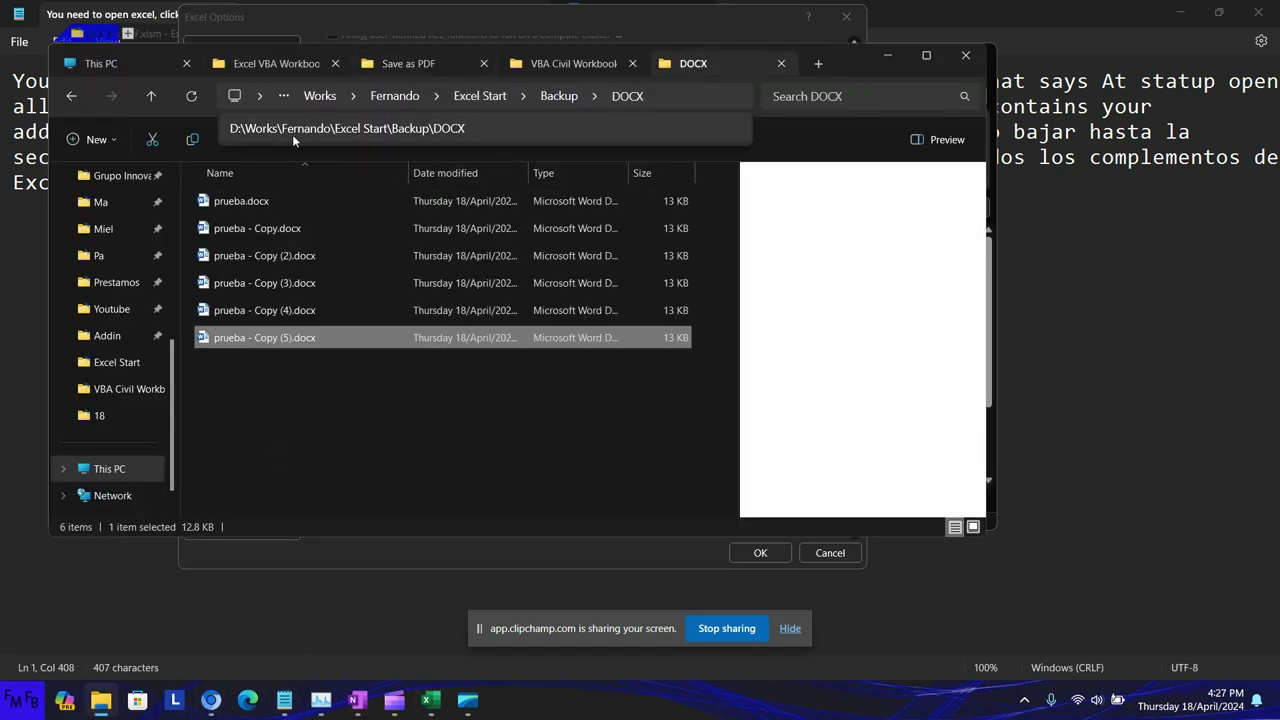
left_click(70, 99)
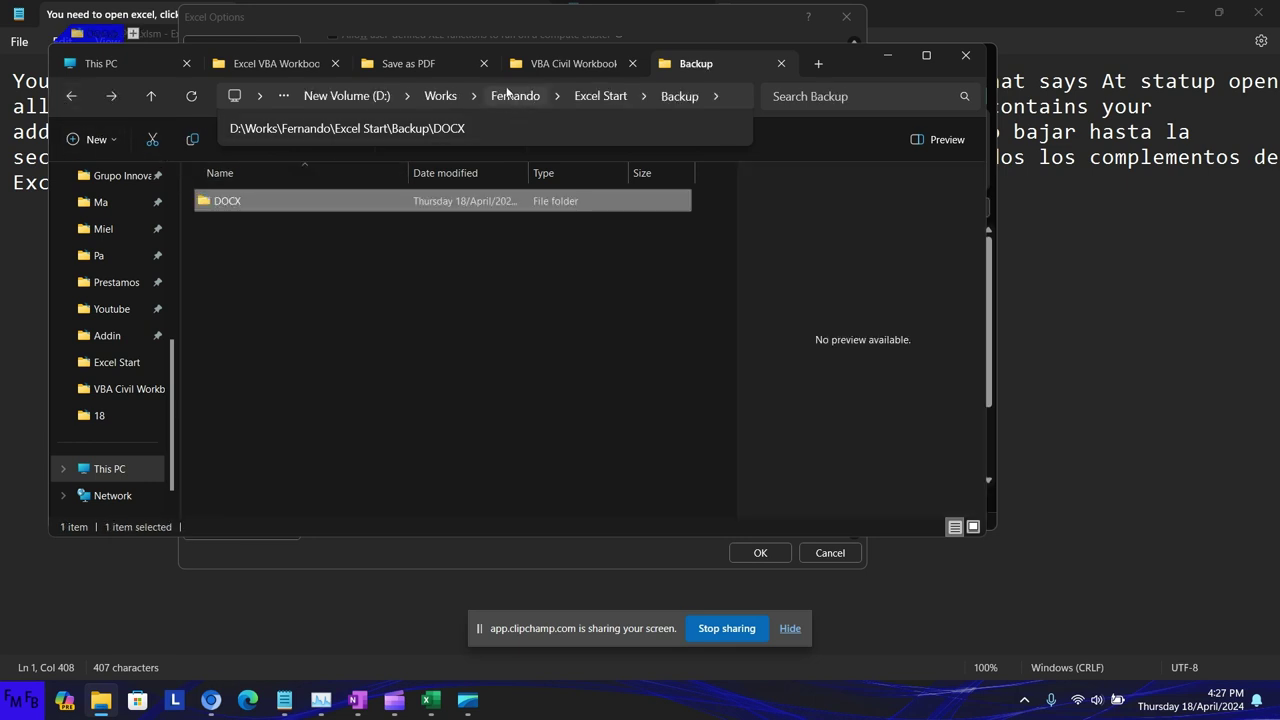
left_click(394, 71)
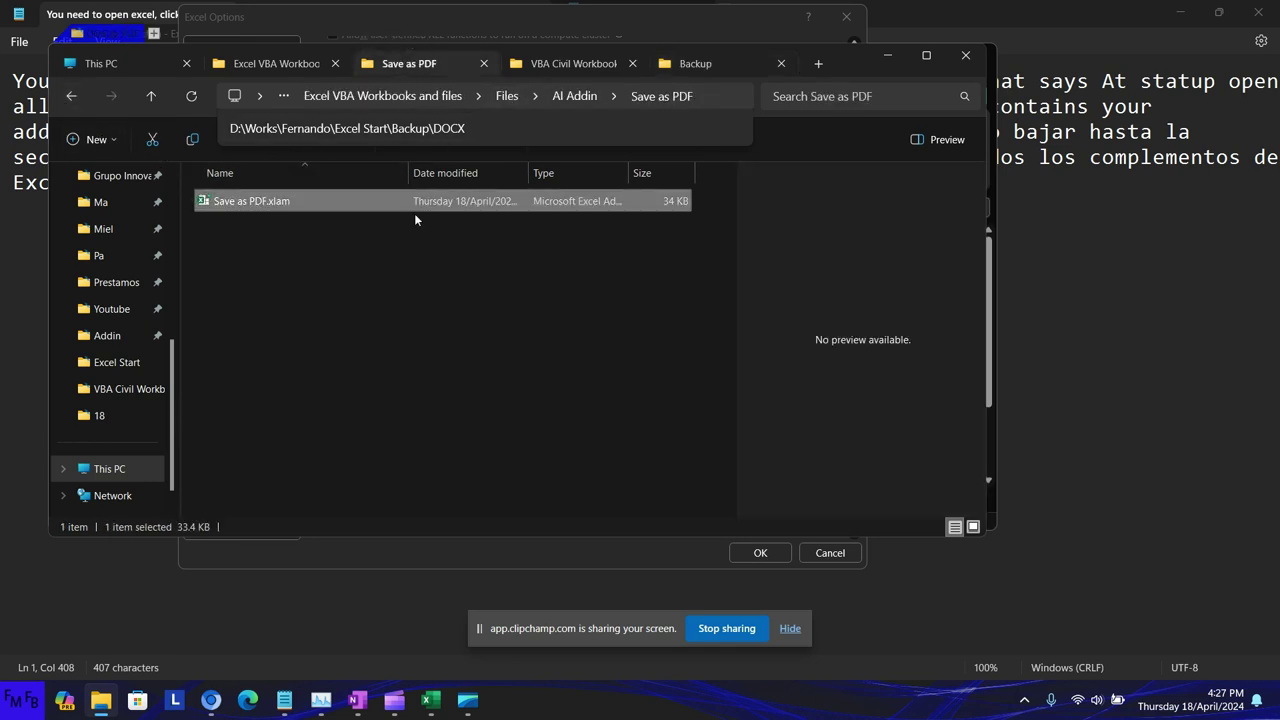
left_click(673, 63)
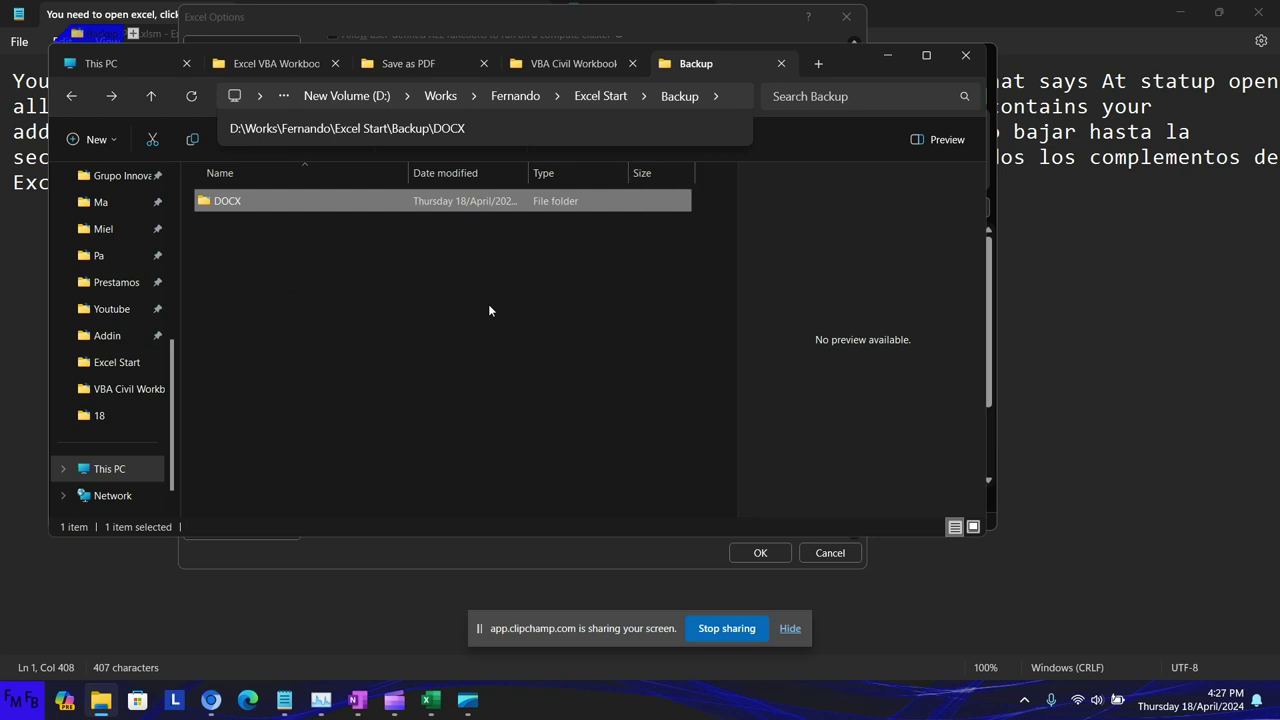
key("ctrl+v")
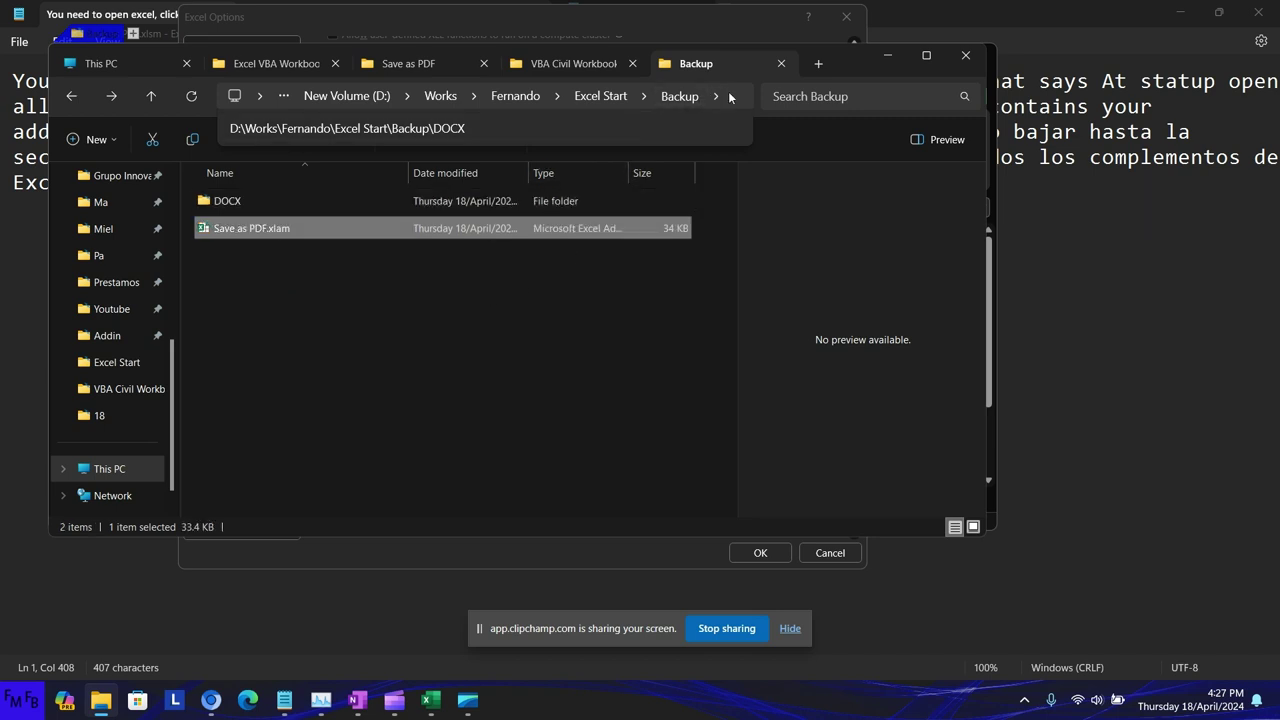
left_click(728, 96)
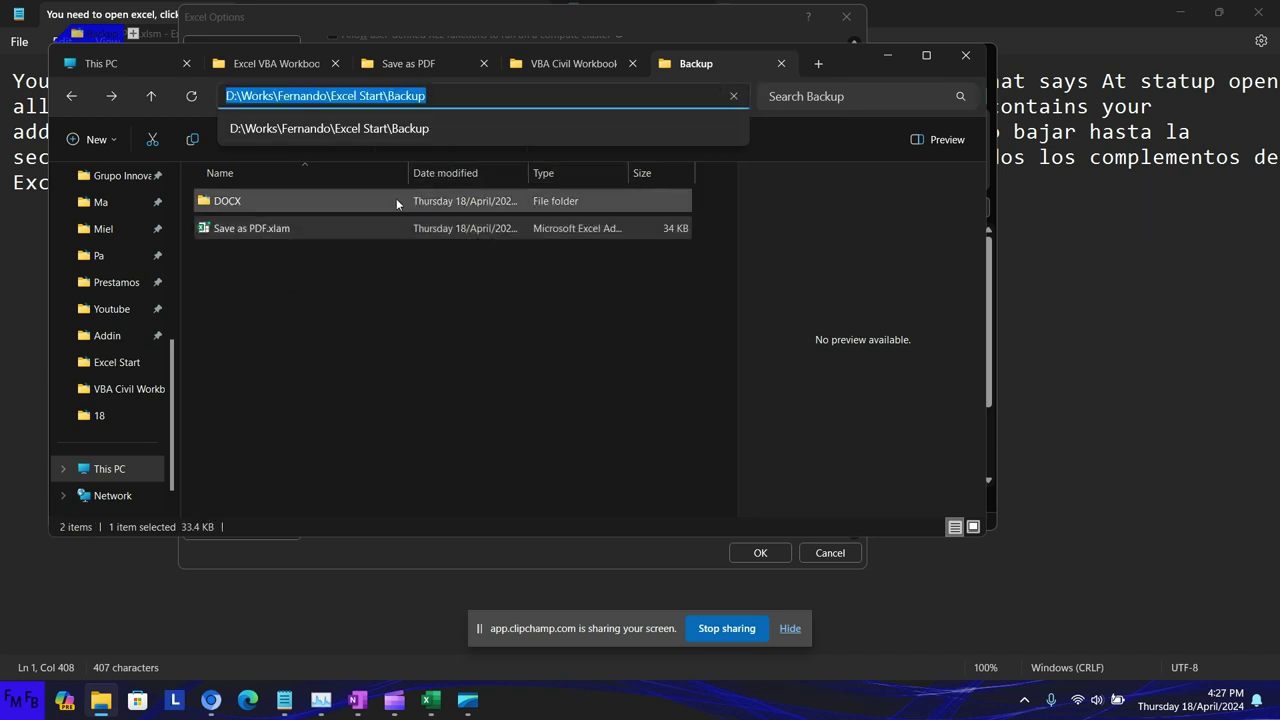
- Set the Backup path as Excel's startup folder and confirm the Options
key("alt+Tab")
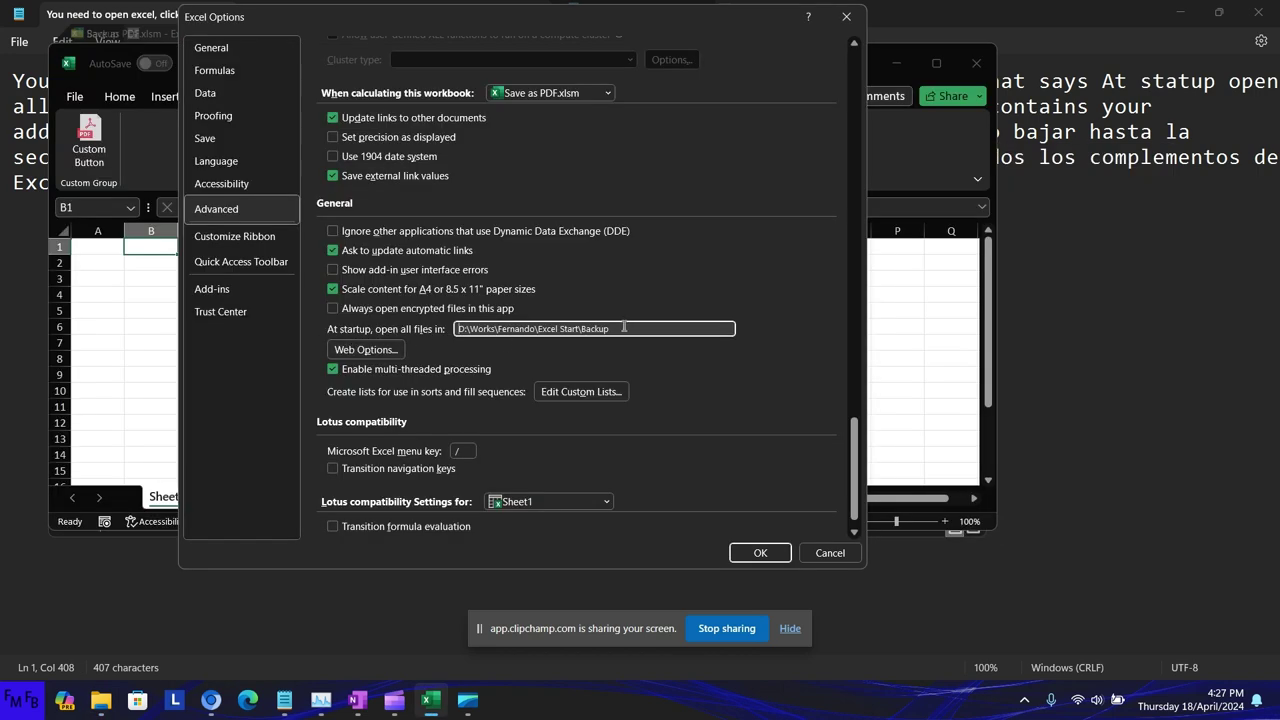
left_click_drag(624, 327, 2, 363)
key("ctrl+v")
left_click(745, 551)
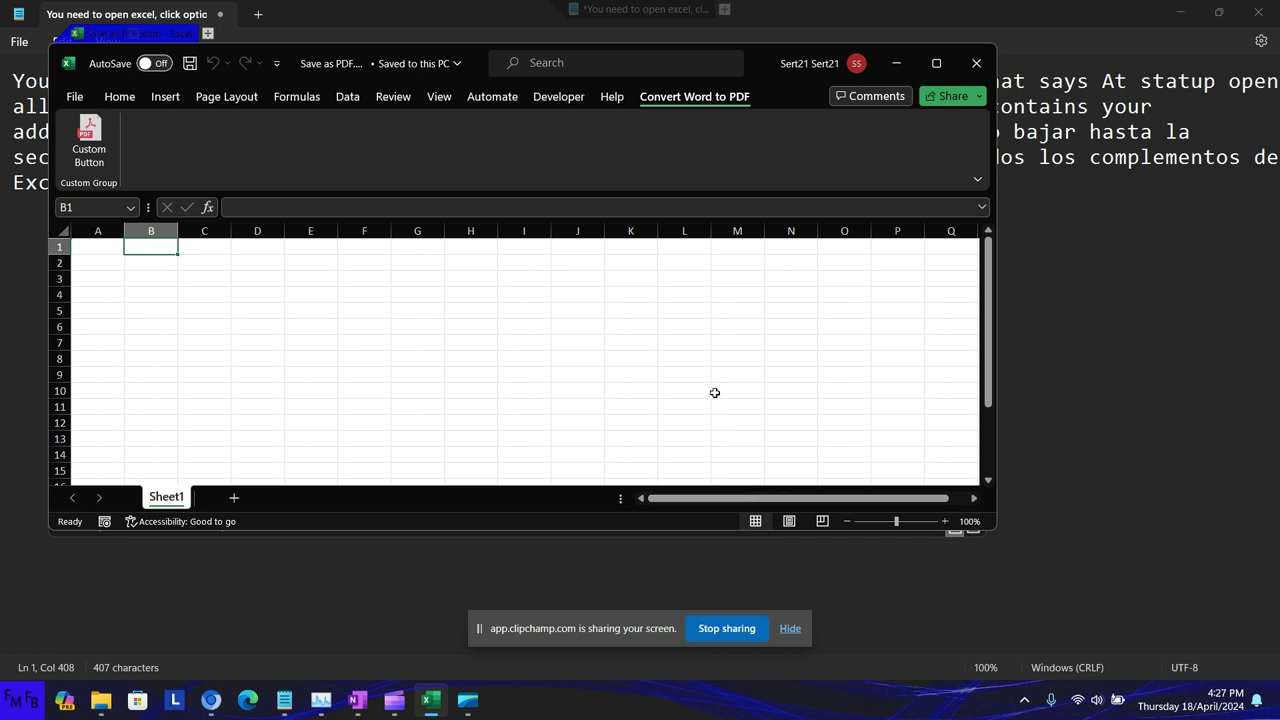
- Restart Excel with a blank workbook and run the add-in's Word-to-PDF conversion
left_click(971, 64)
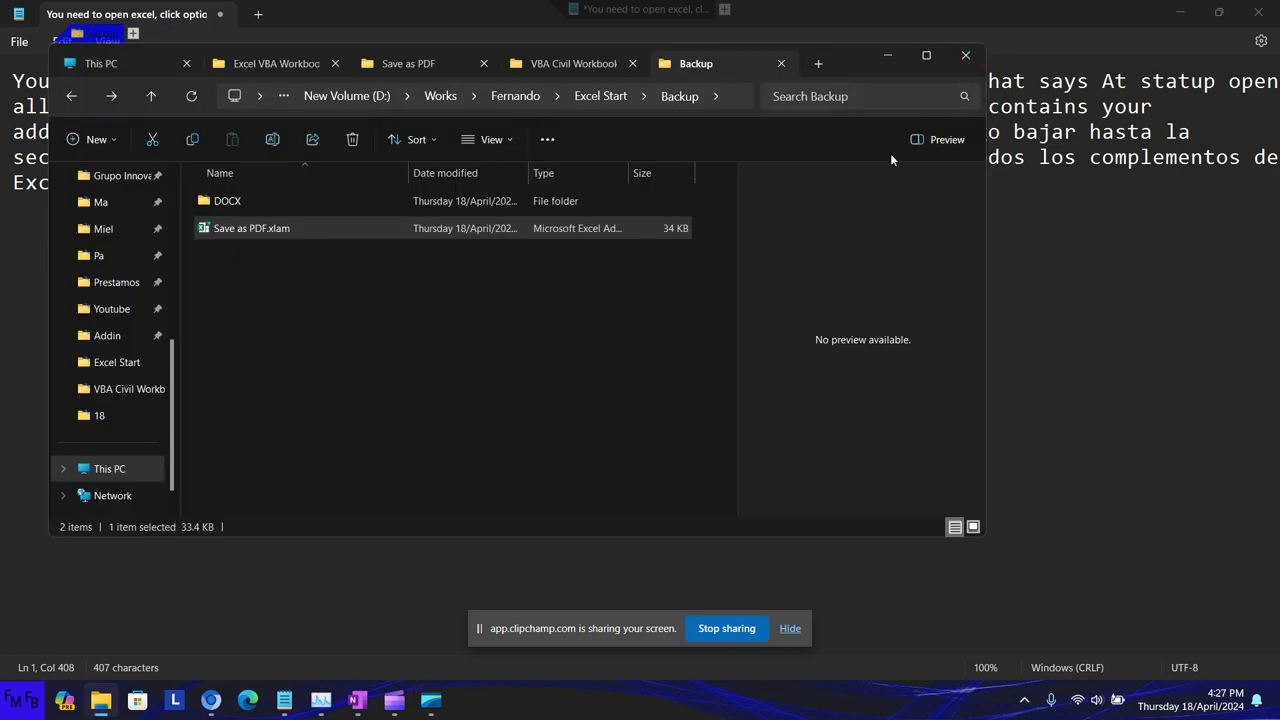
left_click(28, 697)
left_click(88, 250)
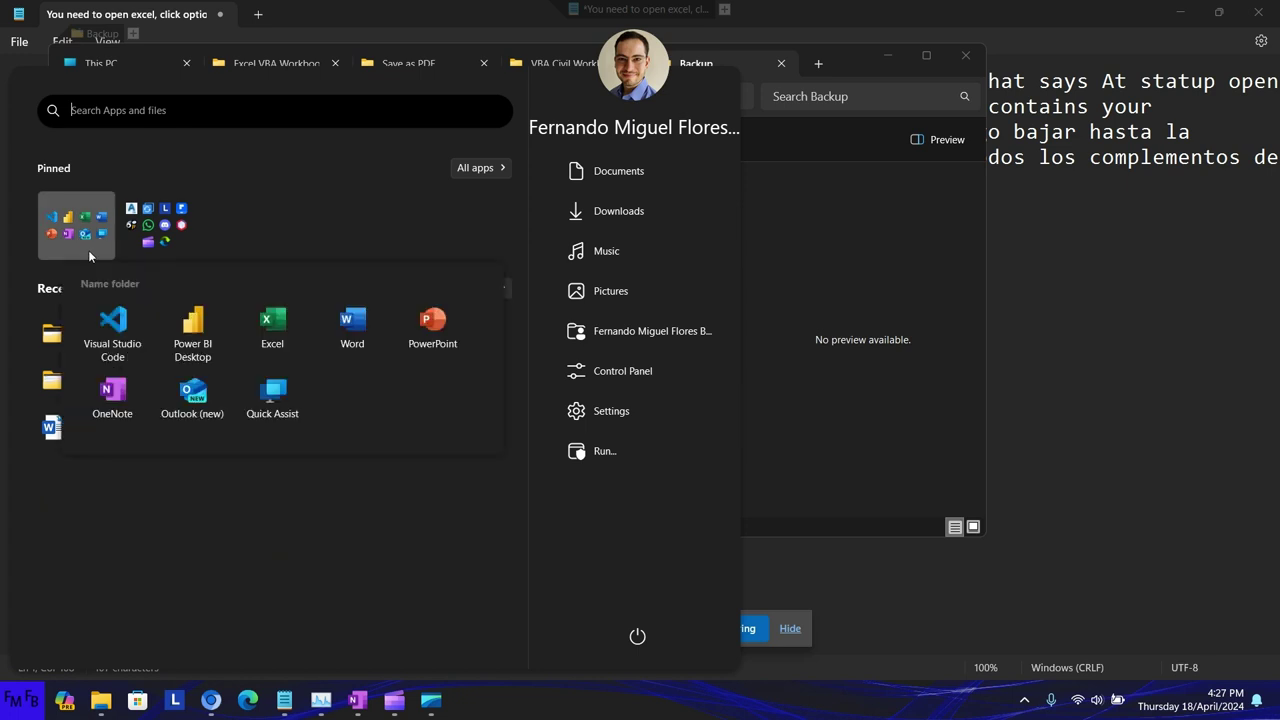
left_click(268, 337)
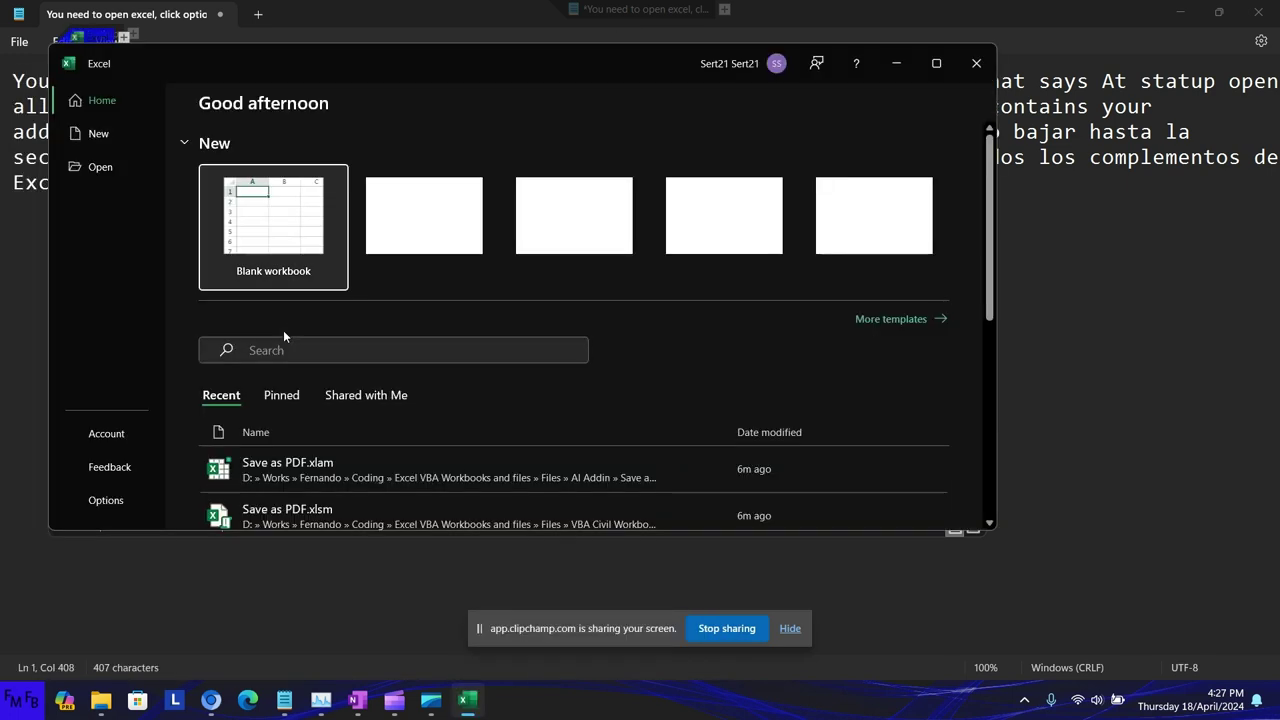
left_click(291, 272)
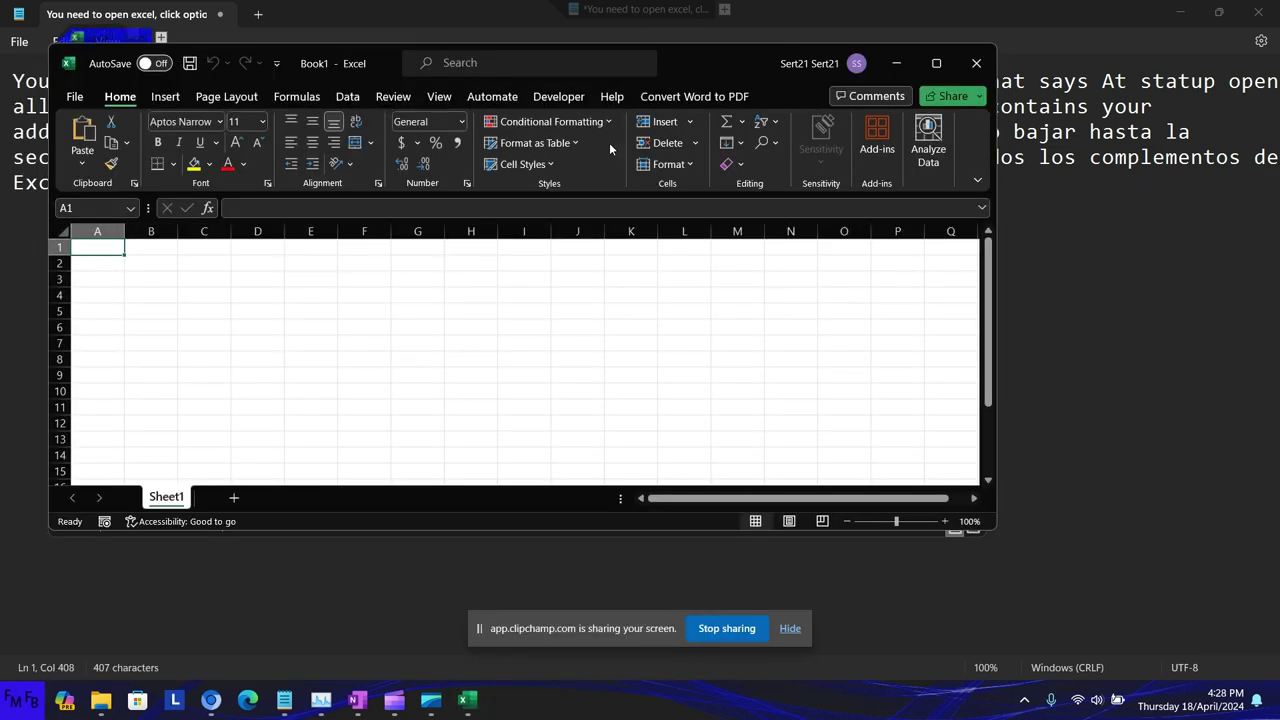
left_click(704, 96)
left_click(89, 140)
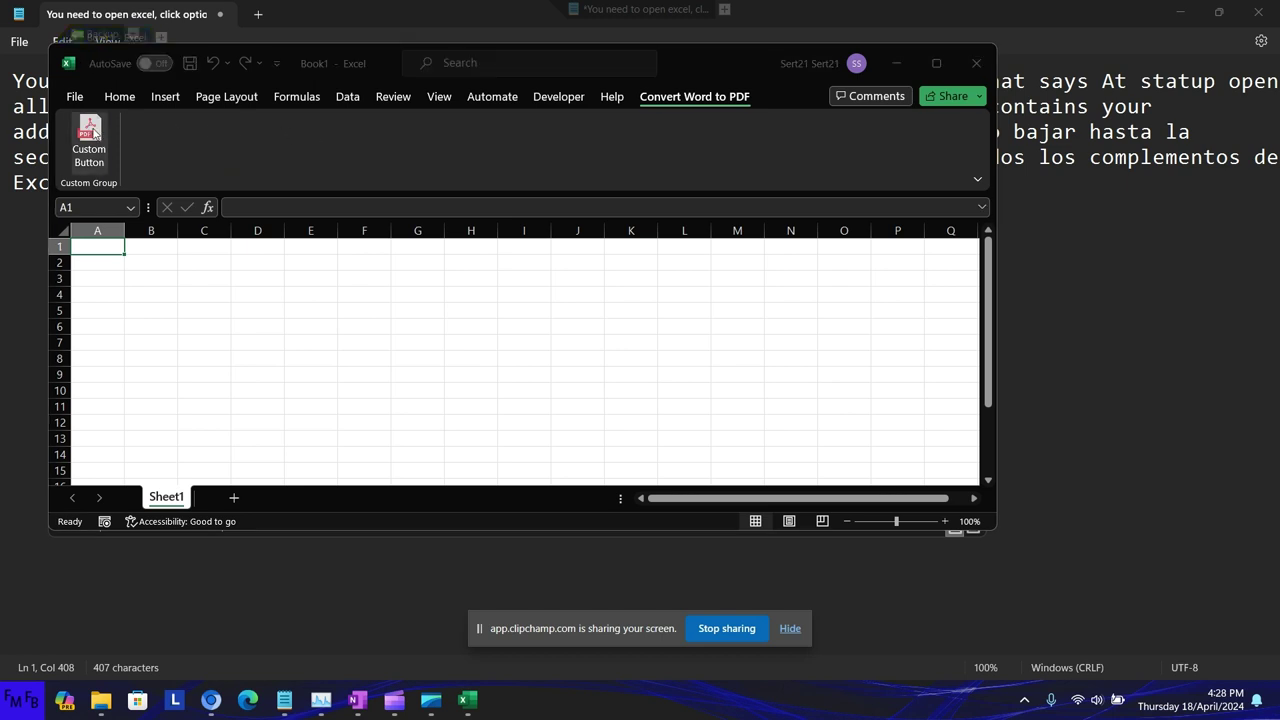
scroll(120, 288, "down", 1)
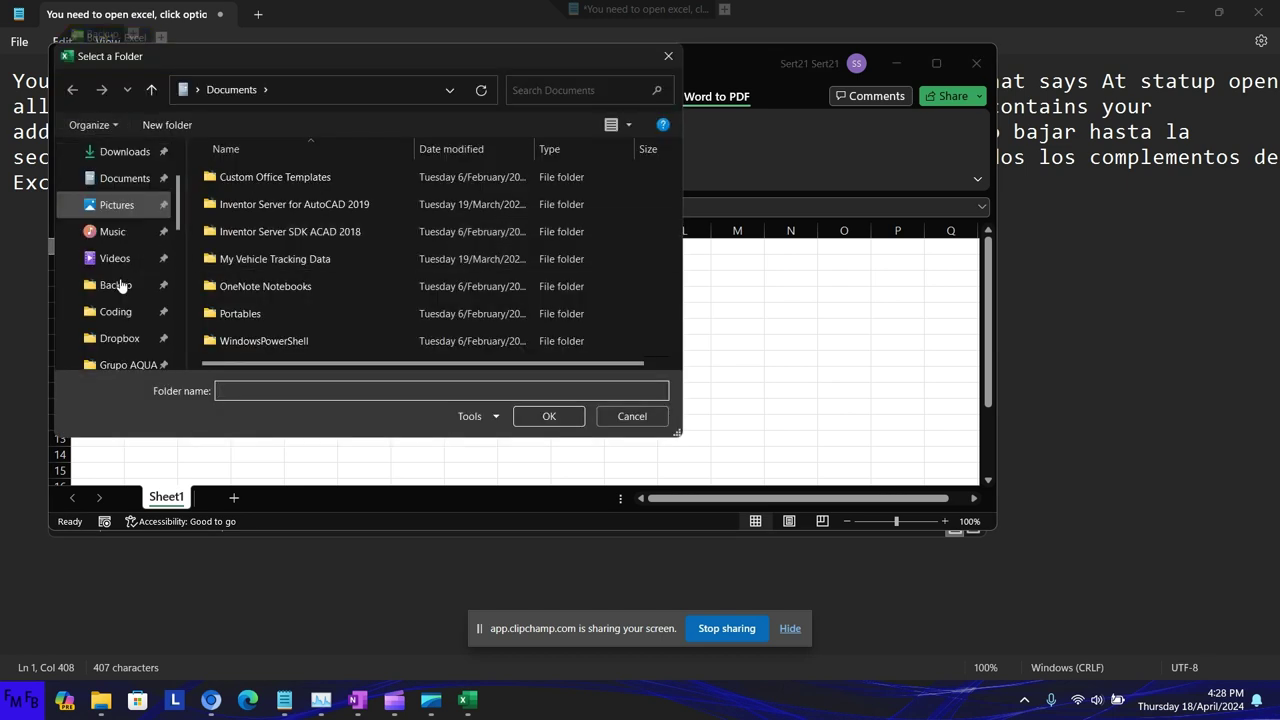
- Choose the DOCX folder in the picker, converting its six prueba files to PDF
key("alt+Tab")
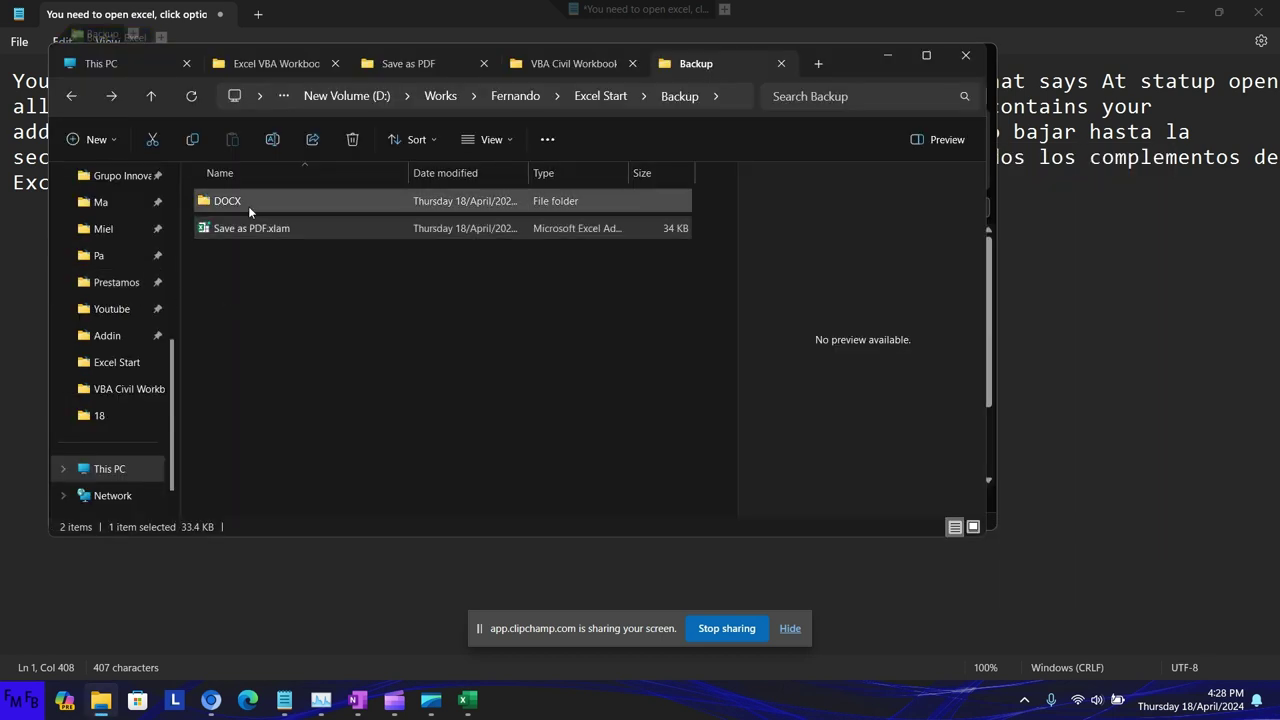
double_click(248, 206)
left_click(700, 100)
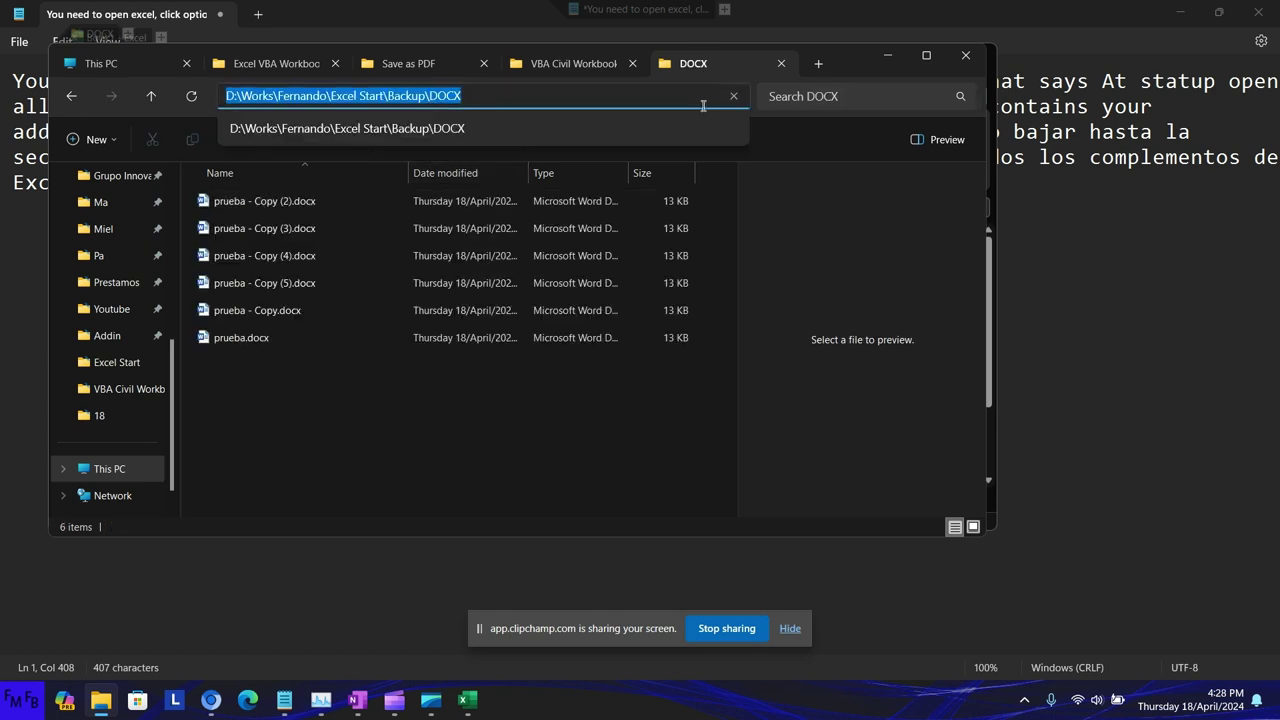
key("alt+Tab")
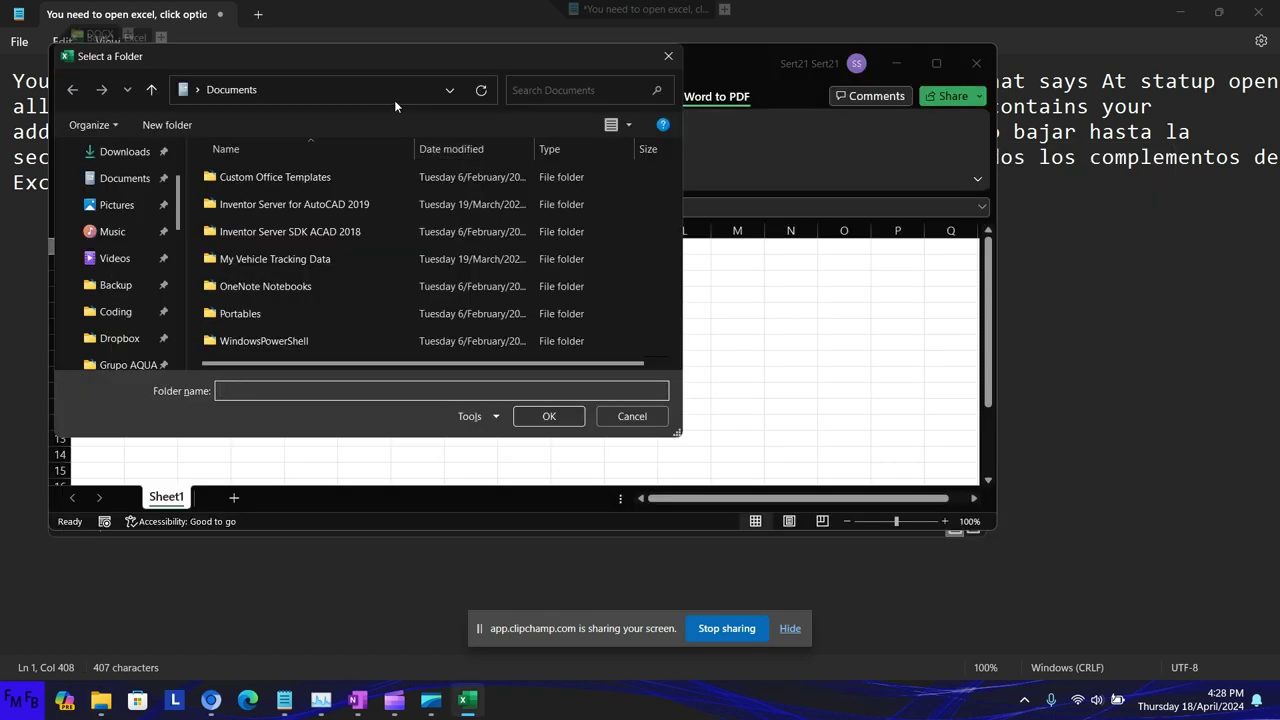
type("D:\\Works\\Fernando\\Excel Start\\Backup\\DOCX")
key("Return")
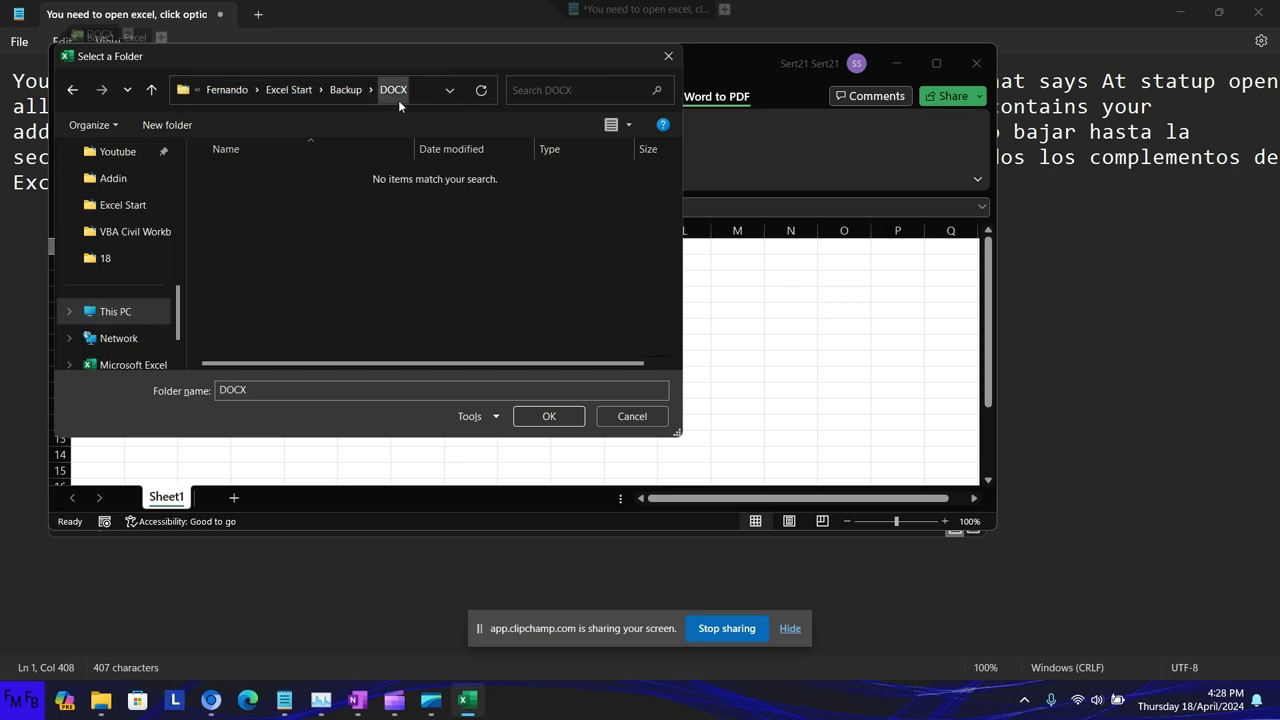
left_click(540, 416)
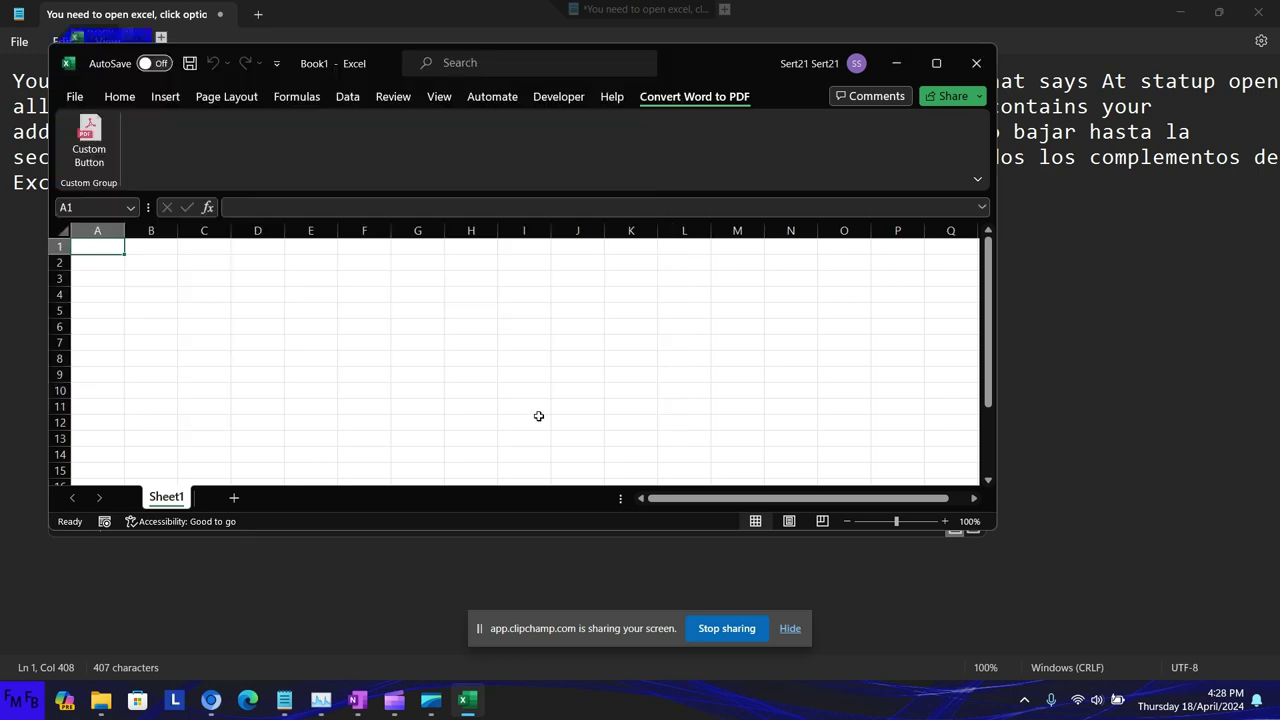
key("alt+Tab")
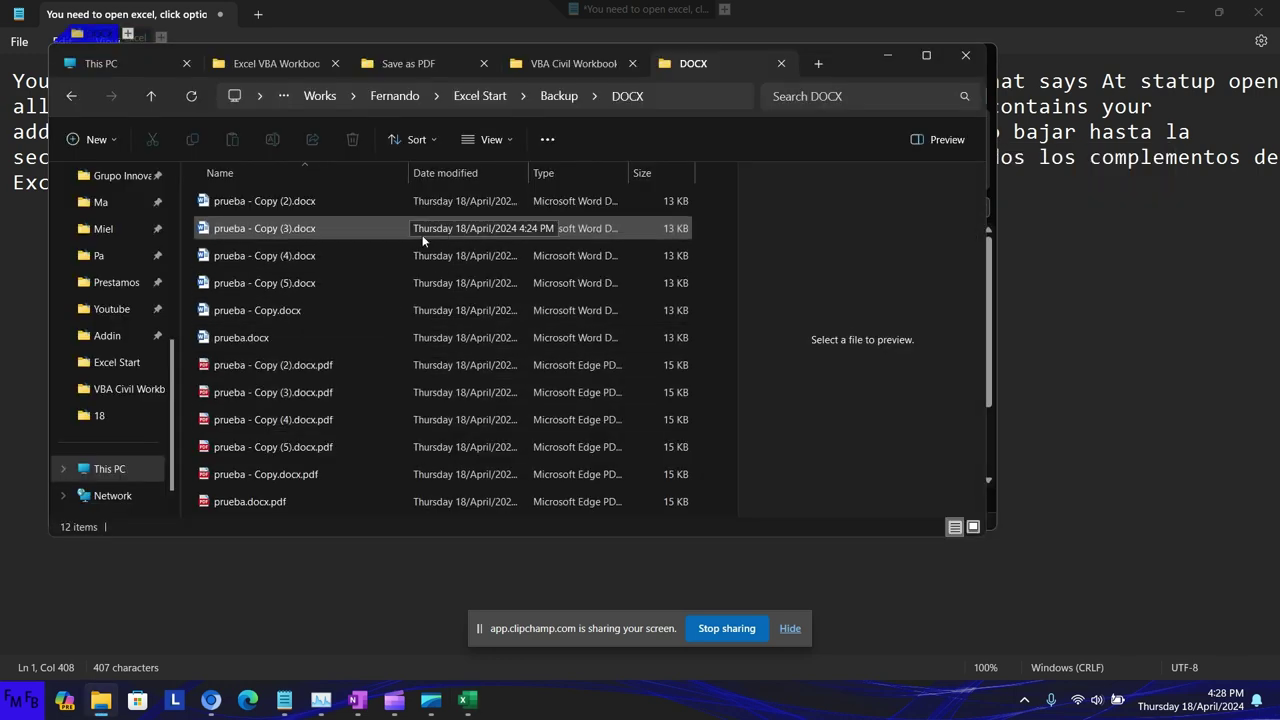